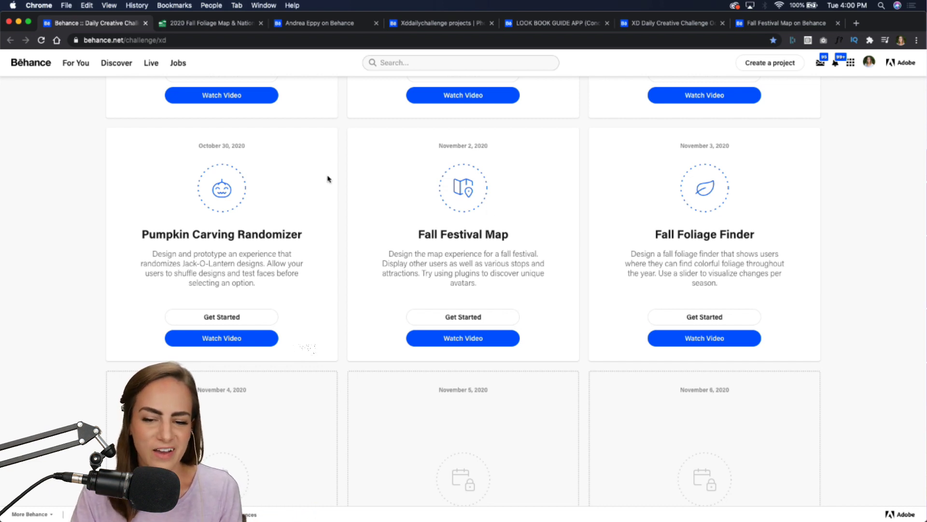
Open the 2020 Fall Foliage Prediction Map and move its timeline to October 26th and back to the start
click(211, 28)
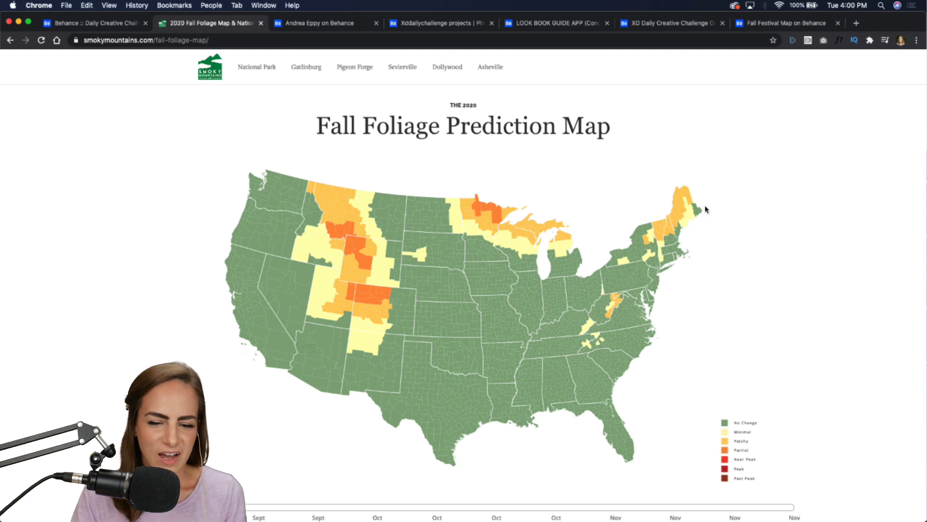
scroll(748, 218, down, 4)
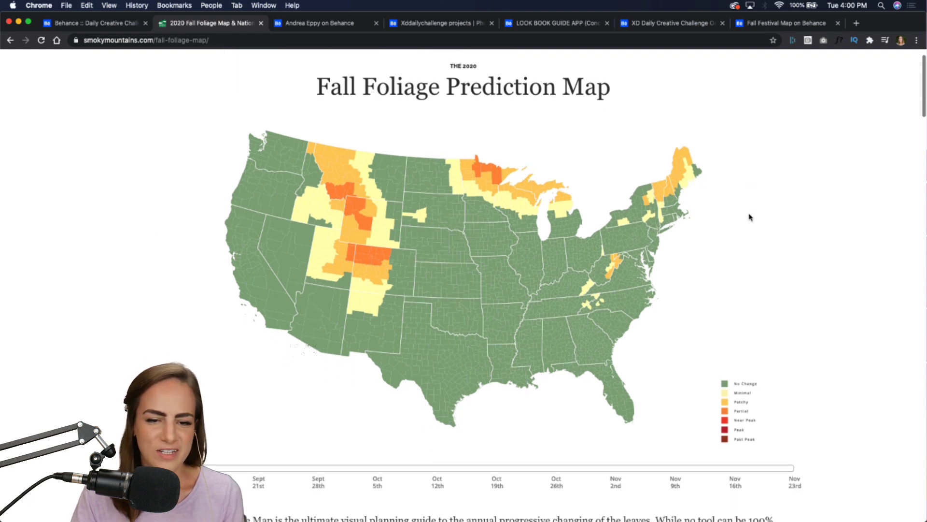
scroll(118, 176, up, 3)
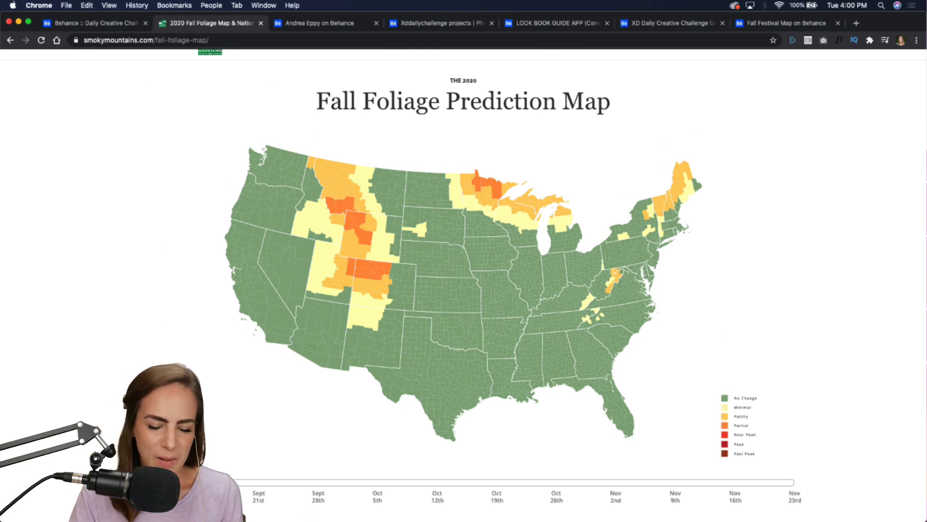
drag(140, 482, 547, 485)
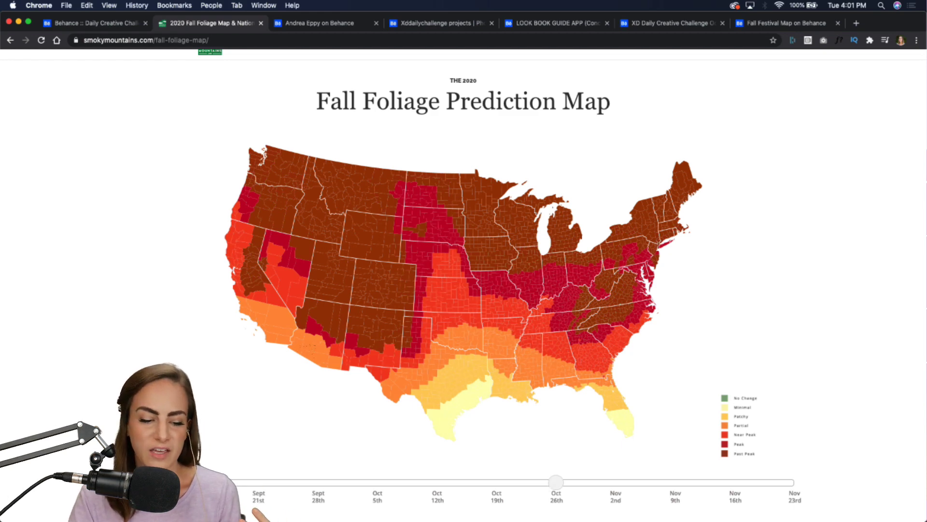
drag(556, 482, 202, 482)
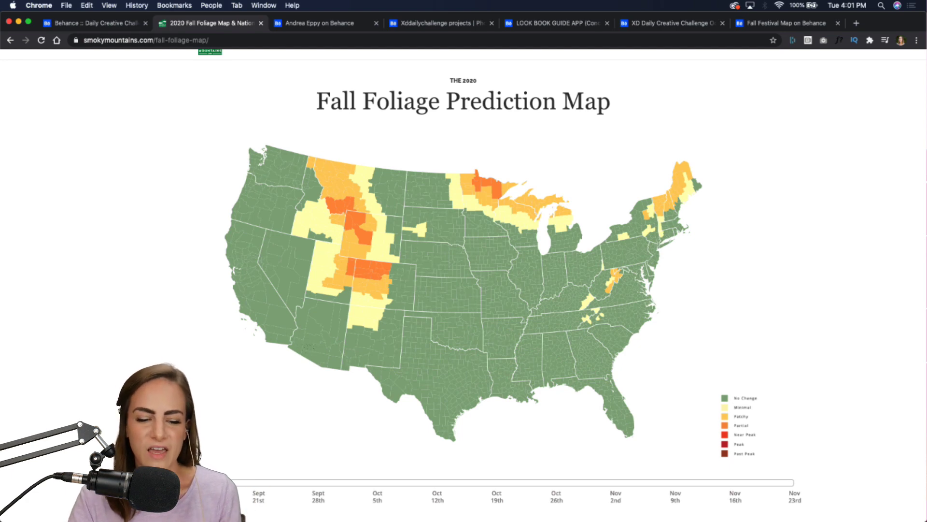
Step the foliage map's timeline through September 21st, October 5th, October 26th and November 2nd
click(258, 483)
click(378, 483)
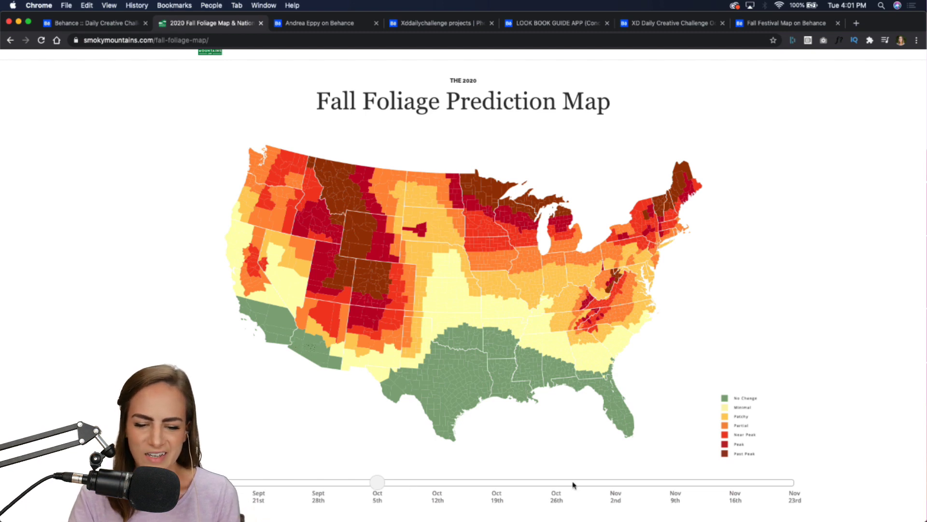
click(560, 484)
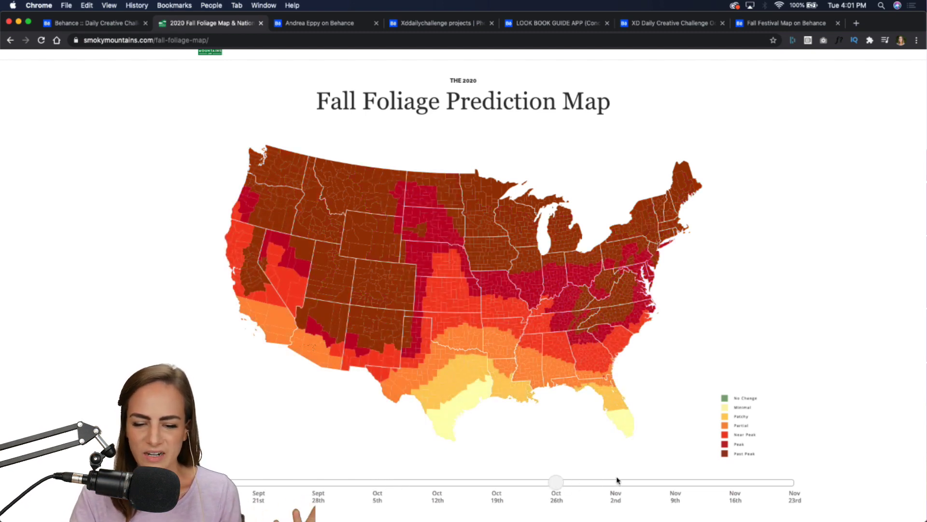
click(620, 484)
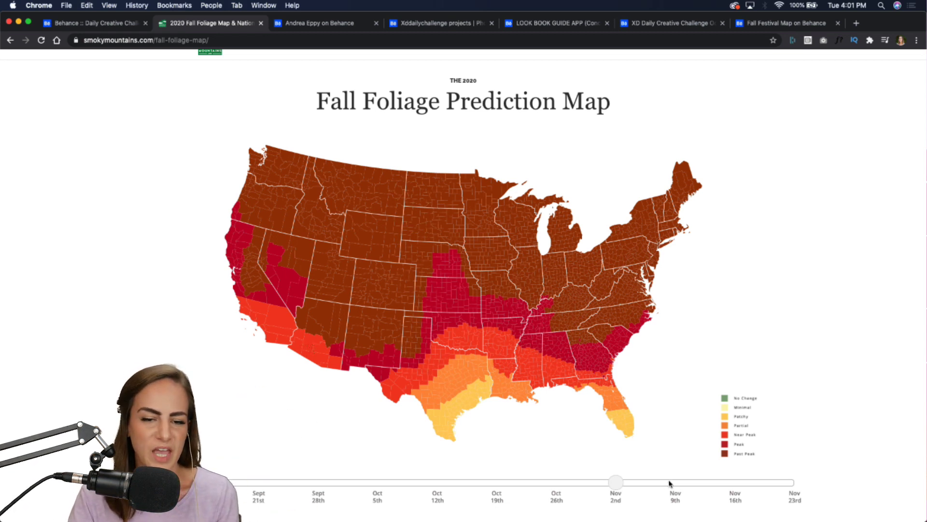
scroll(669, 482, up, 1)
Switch to Adobe XD, preview the foliage design and try its month slider, and close the preview
mouse_move(571, 519)
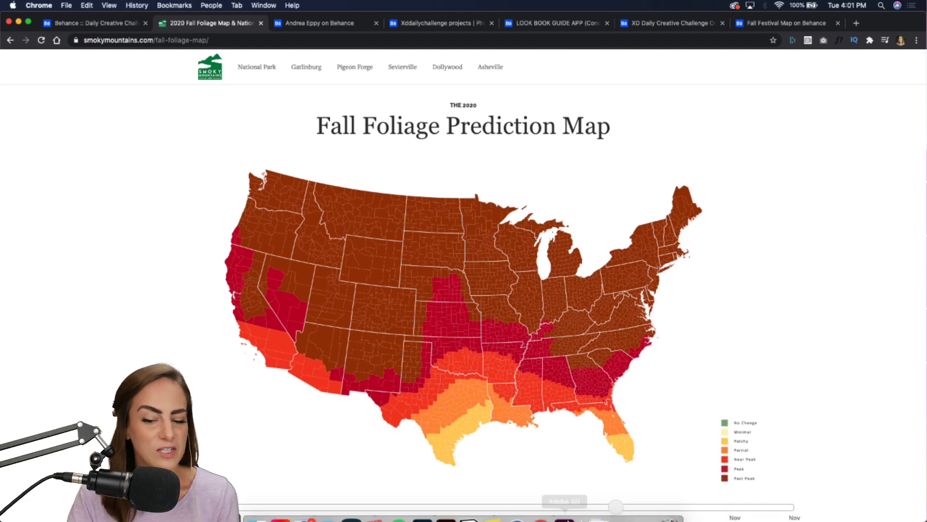
click(566, 509)
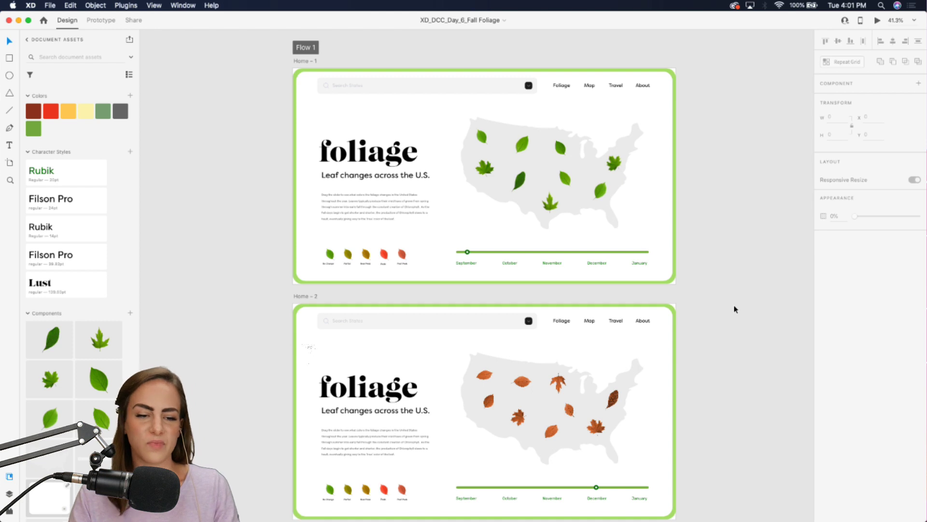
click(568, 160)
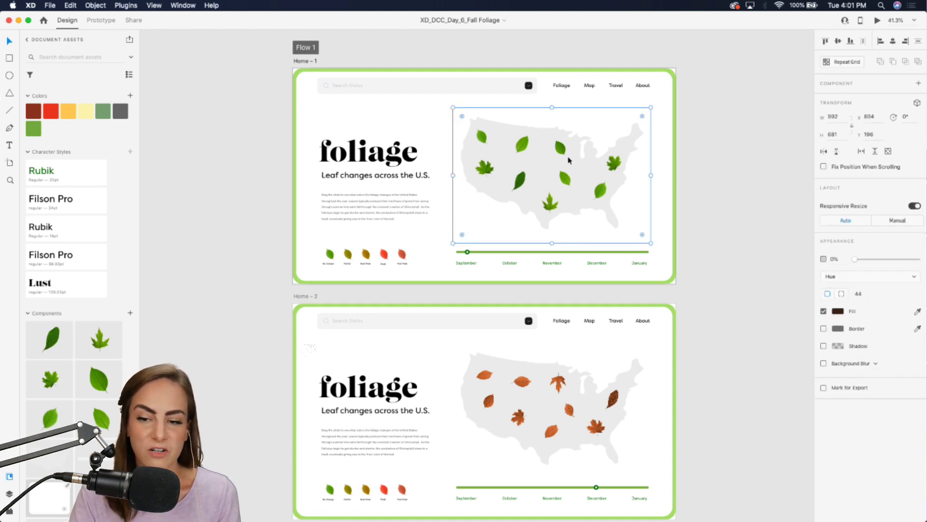
click(878, 20)
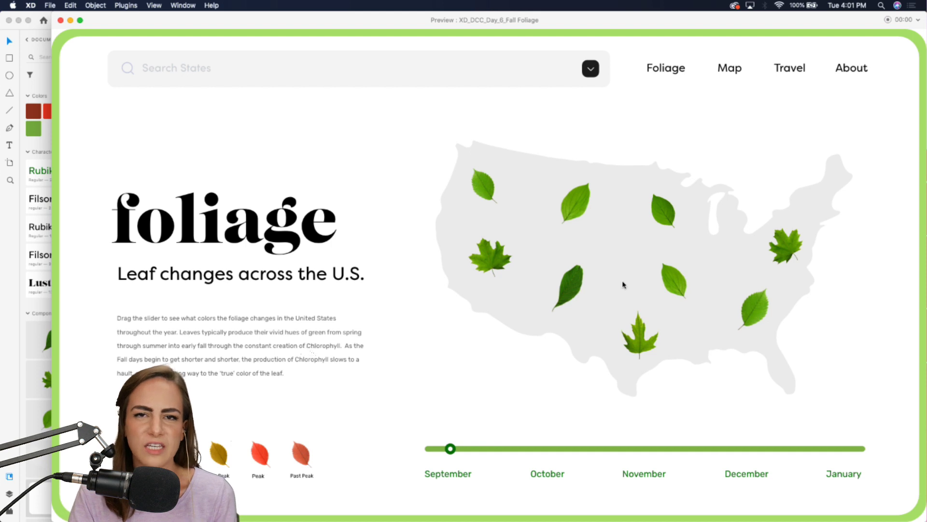
drag(453, 449, 424, 449)
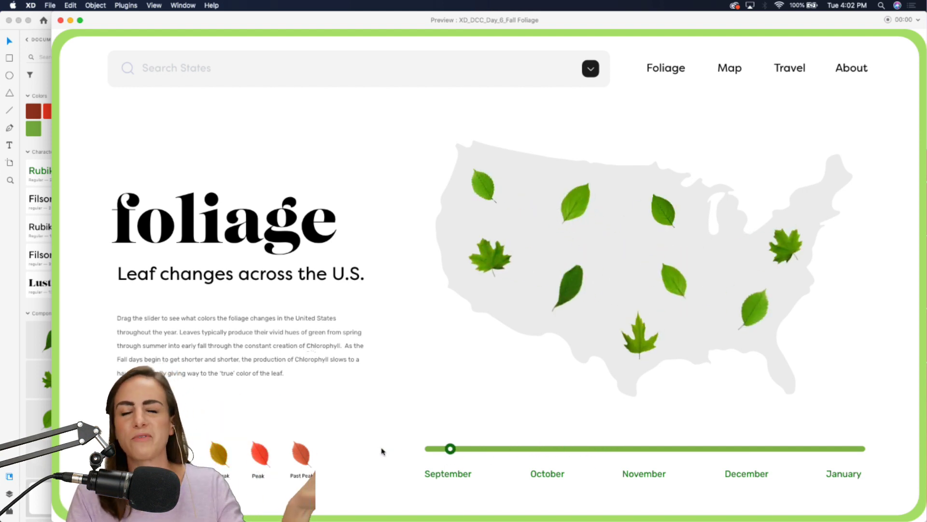
click(59, 21)
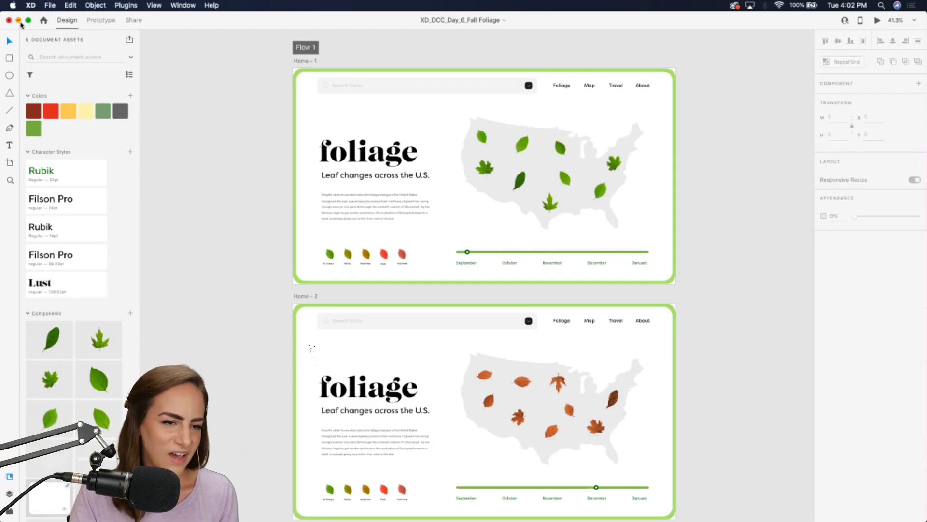
Return to the Behance challenge page in Chrome and view the Fall Foliage Finder's starter files
click(19, 20)
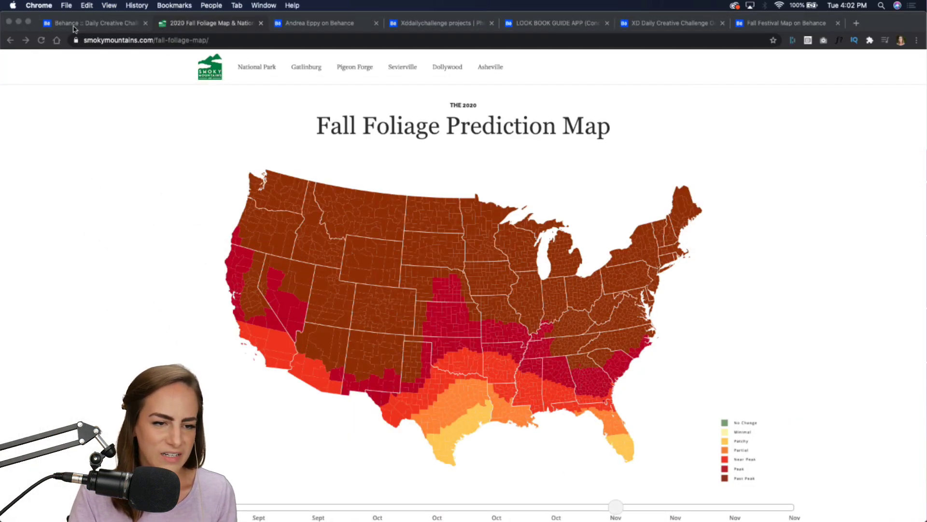
click(74, 28)
scroll(797, 289, up, 2)
scroll(797, 290, up, 1)
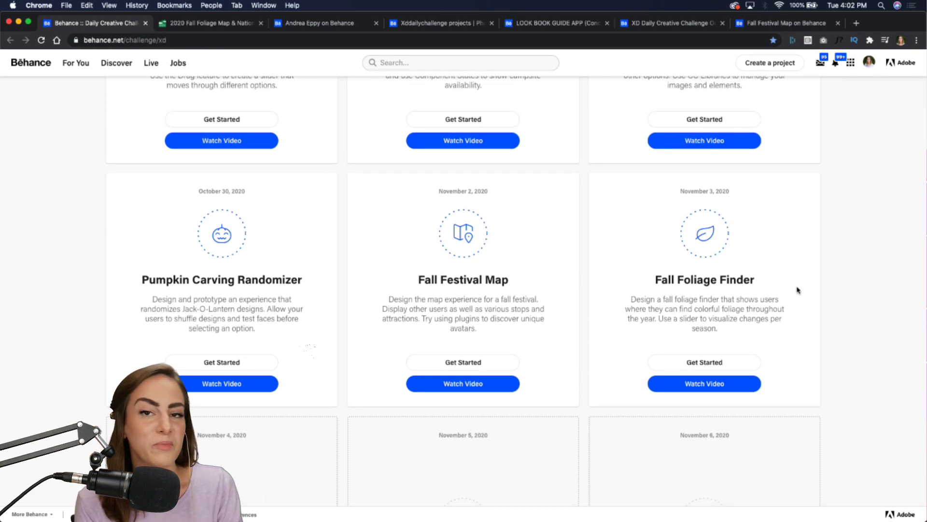
click(695, 363)
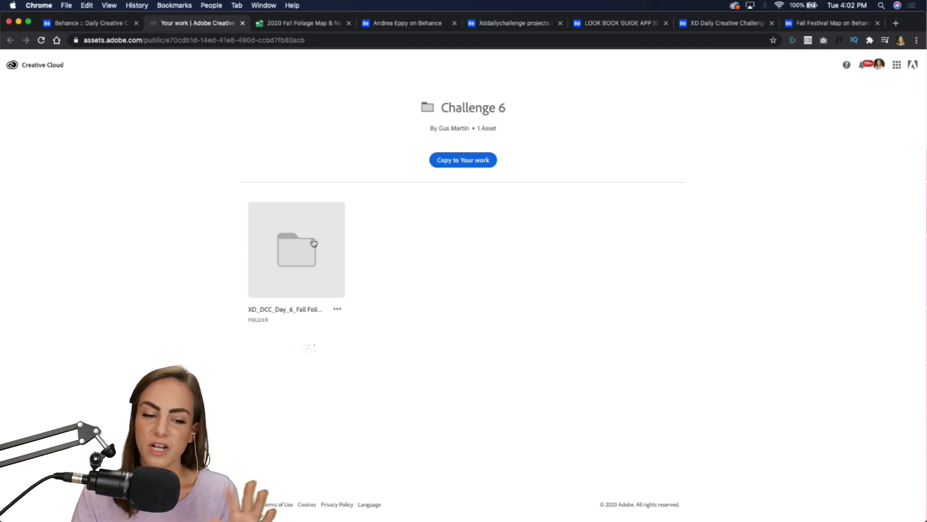
click(242, 22)
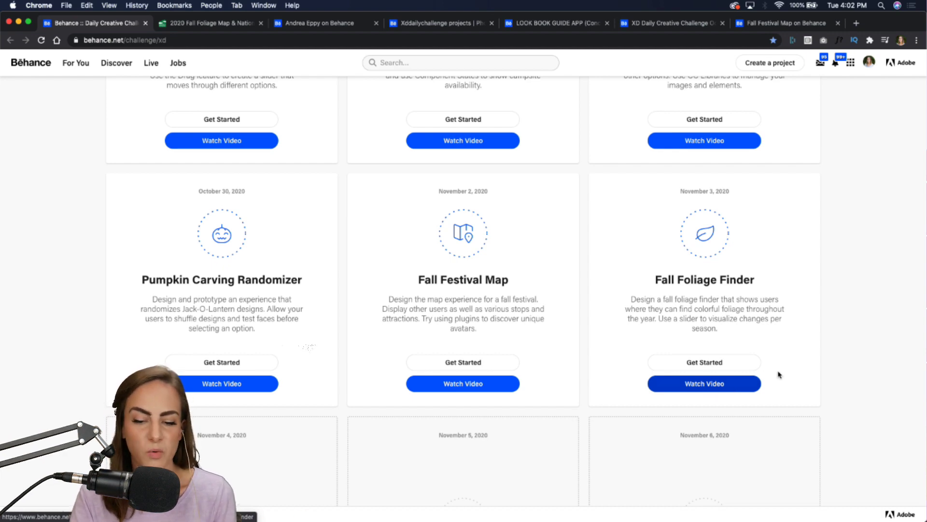
Switch to Discord and browse the designs and feedback shared in the current-challenge channel of the Adobe XD server
scroll(787, 372, up, 5)
scroll(787, 371, up, 5)
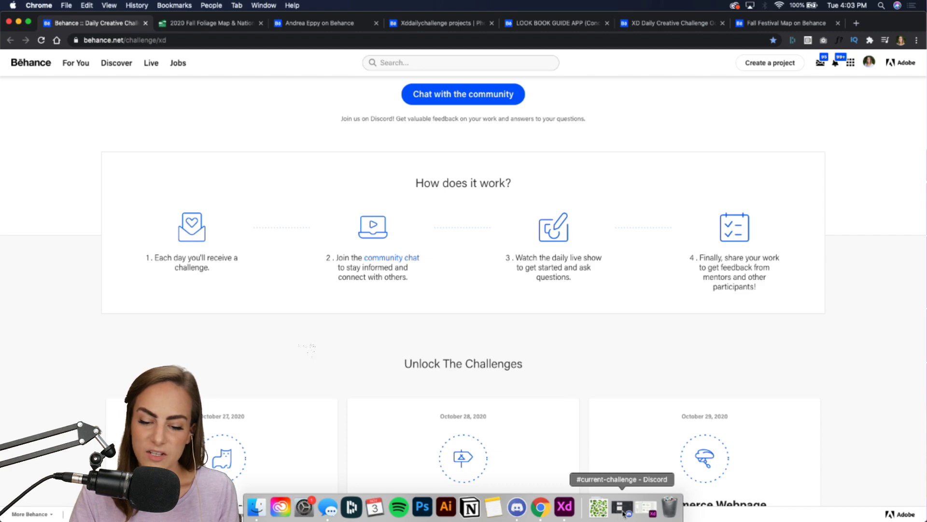
click(623, 508)
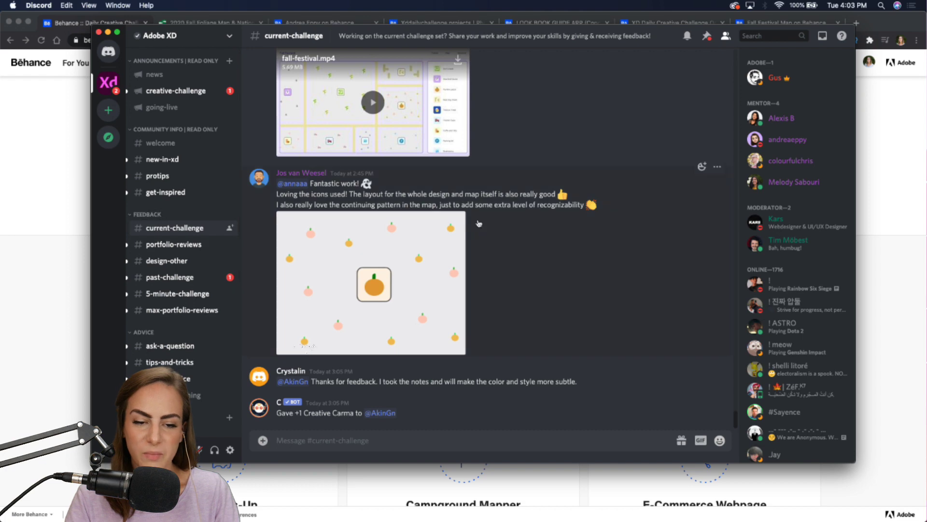
scroll(542, 234, up, 5)
scroll(542, 234, up, 10)
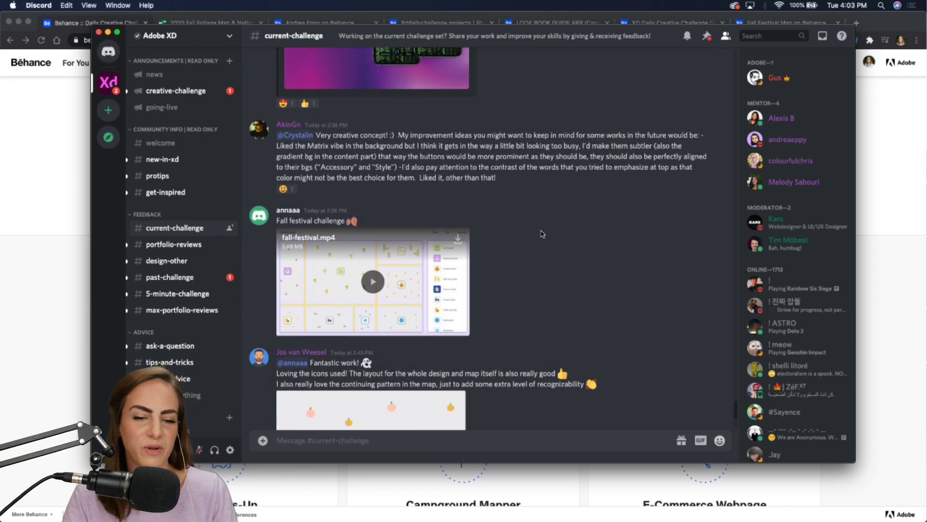
scroll(541, 233, up, 10)
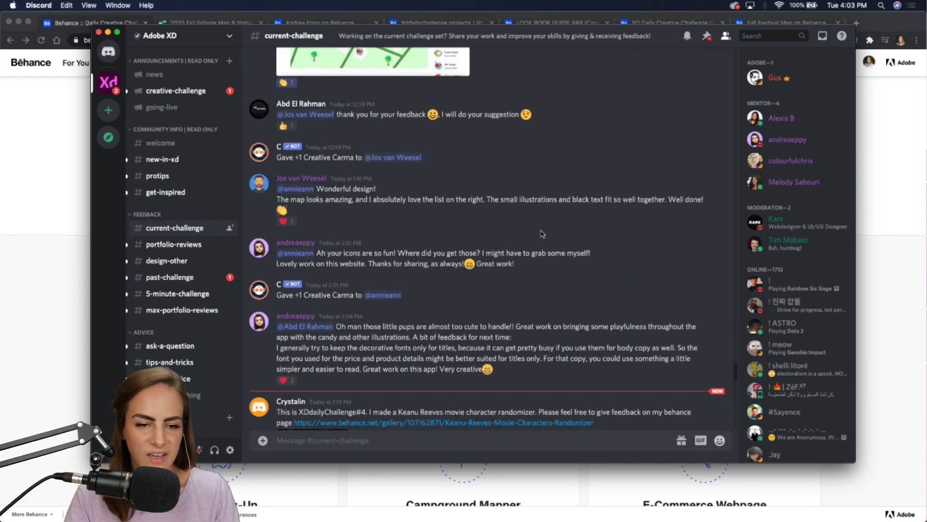
scroll(542, 234, up, 2)
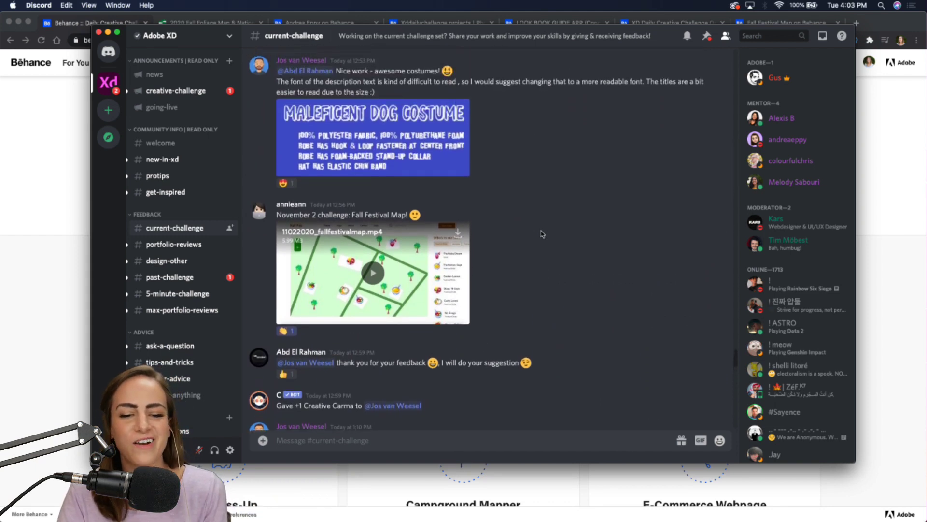
scroll(542, 234, up, 2)
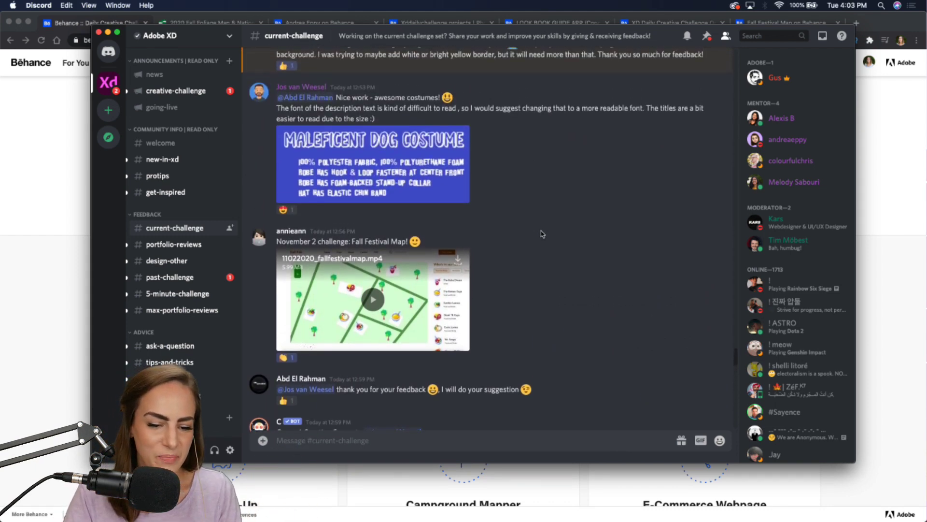
scroll(546, 280, up, 15)
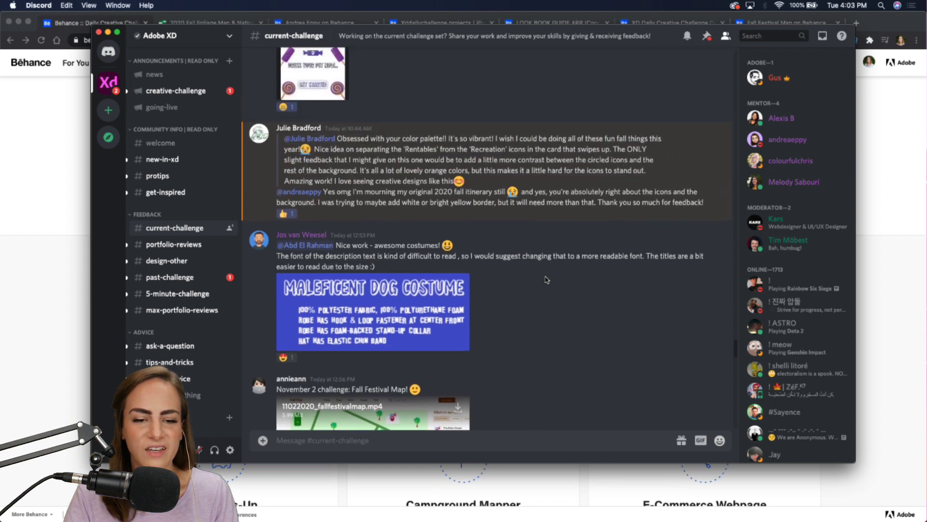
scroll(546, 280, up, 2)
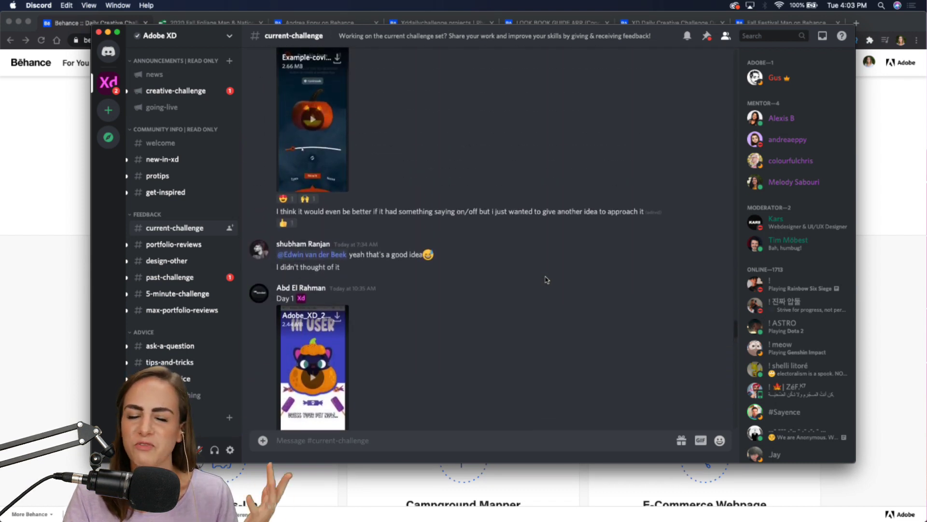
scroll(546, 279, up, 12)
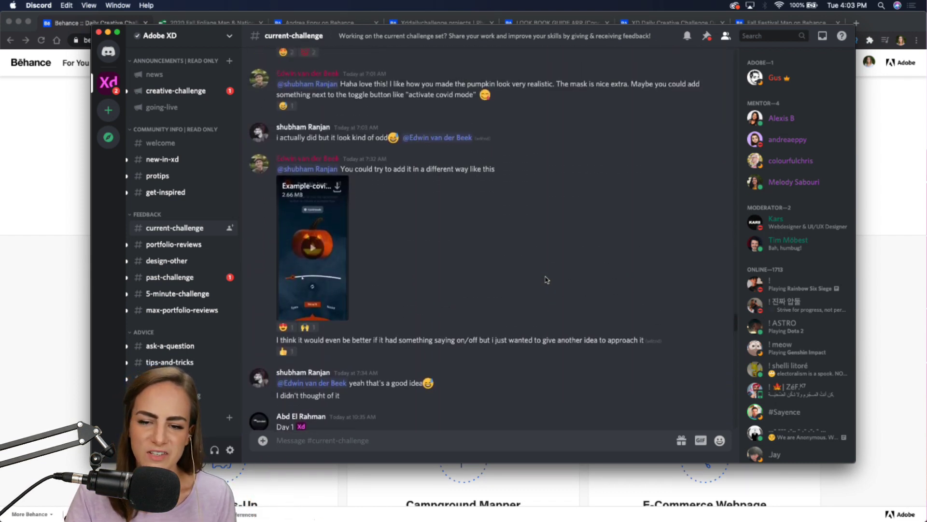
scroll(547, 280, up, 20)
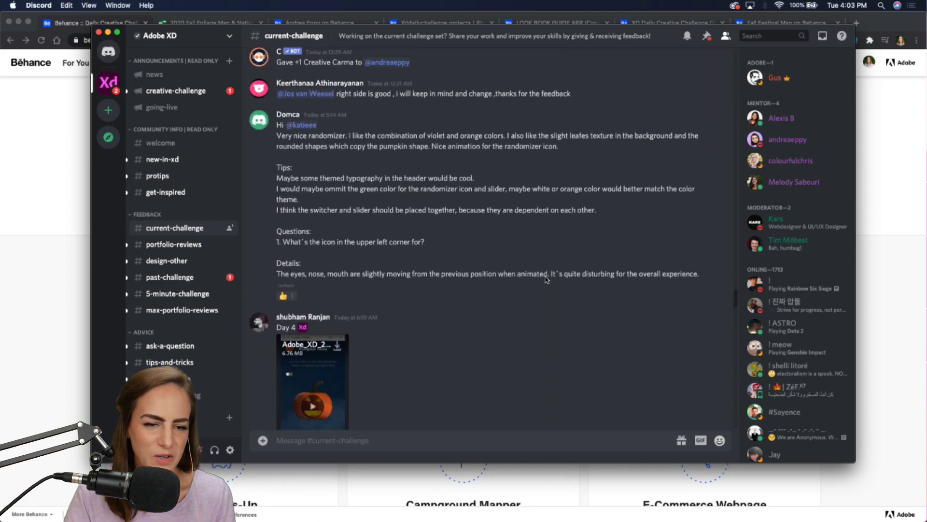
scroll(546, 280, up, 15)
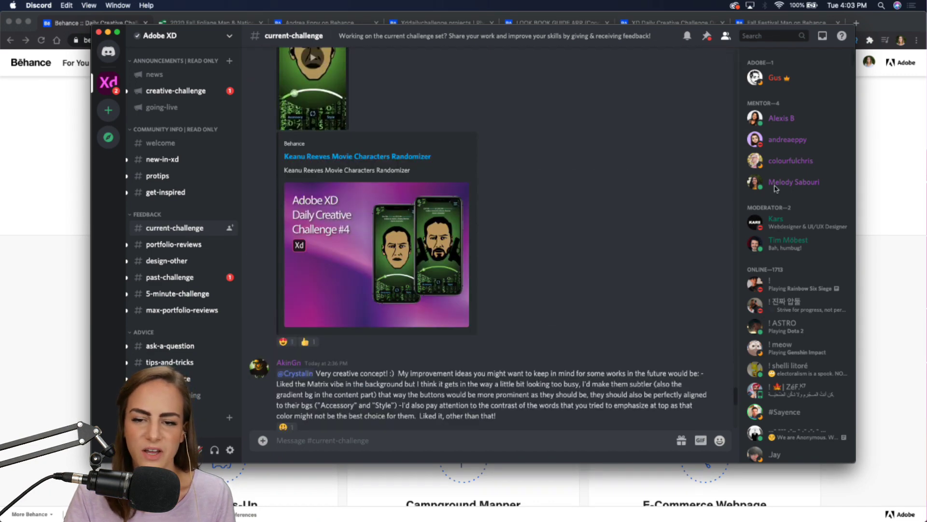
scroll(504, 221, down, 20)
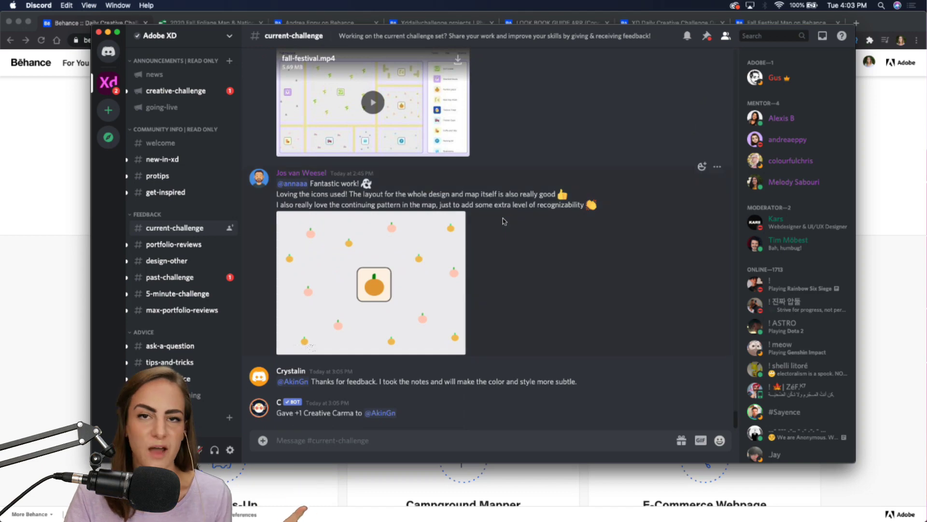
click(107, 31)
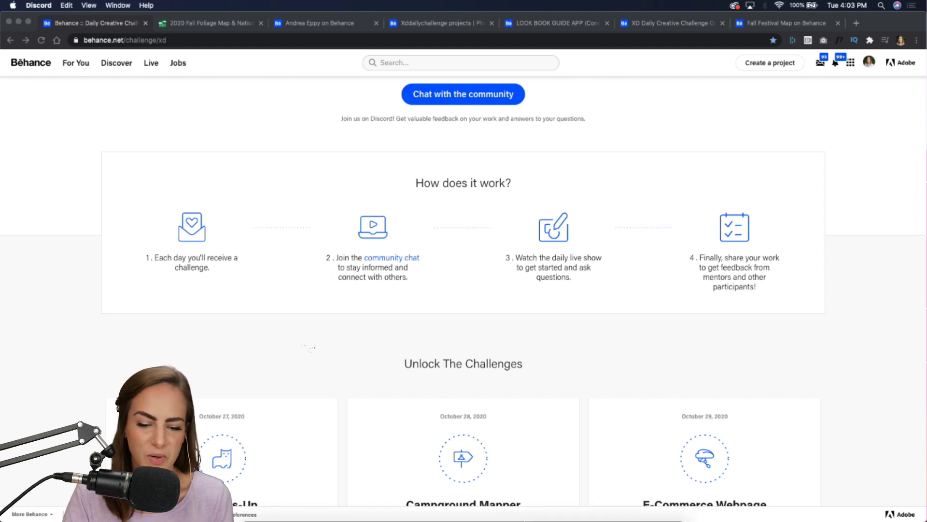
Switch to Adobe XD and examine the Day 6 challenge brief, focusing on the Challenge Prompt section
mouse_move(516, 512)
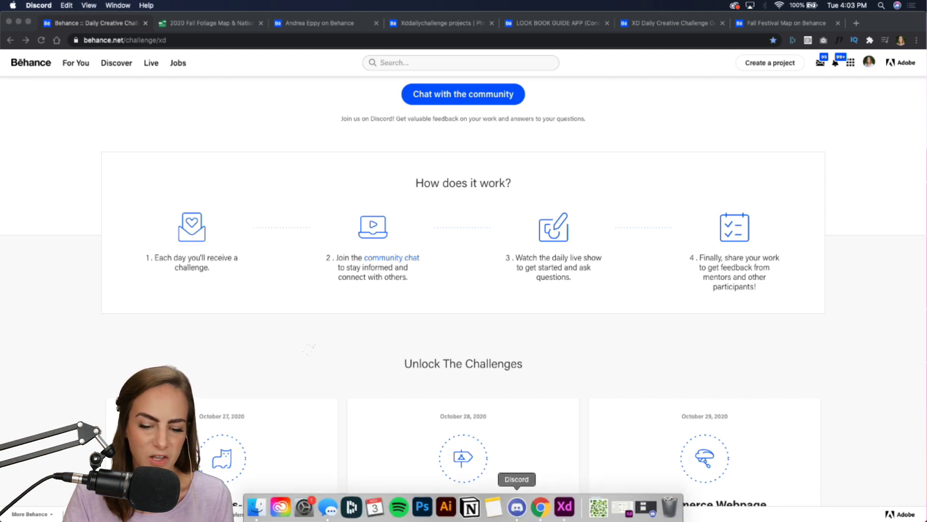
click(564, 518)
click(739, 321)
scroll(739, 321, down, 5)
scroll(738, 322, left, 10)
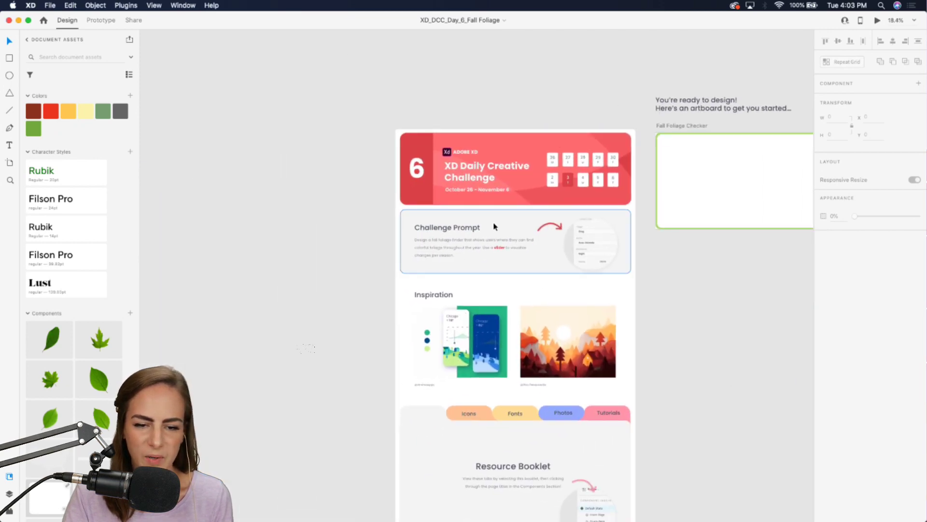
scroll(493, 227, up, 5)
scroll(493, 228, right, 3)
scroll(493, 226, down, 8)
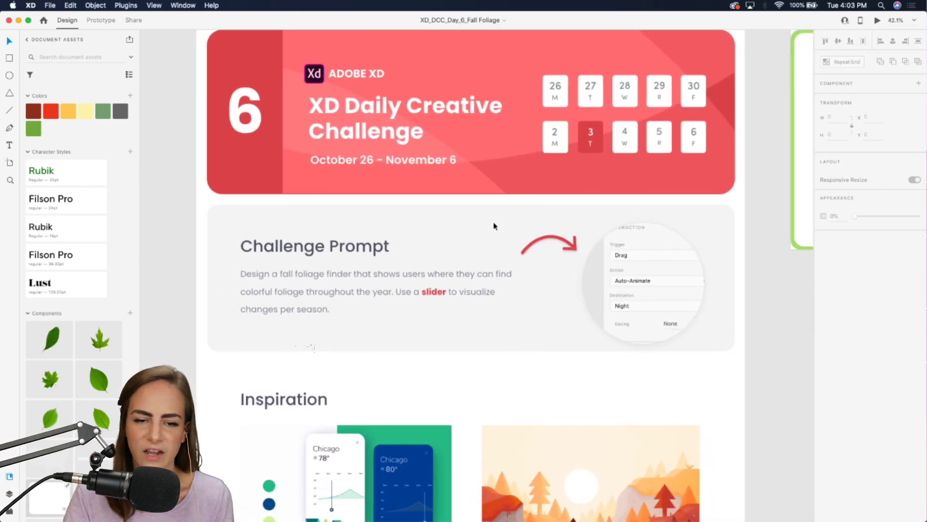
click(494, 226)
scroll(493, 226, down, 2)
scroll(494, 226, right, 1)
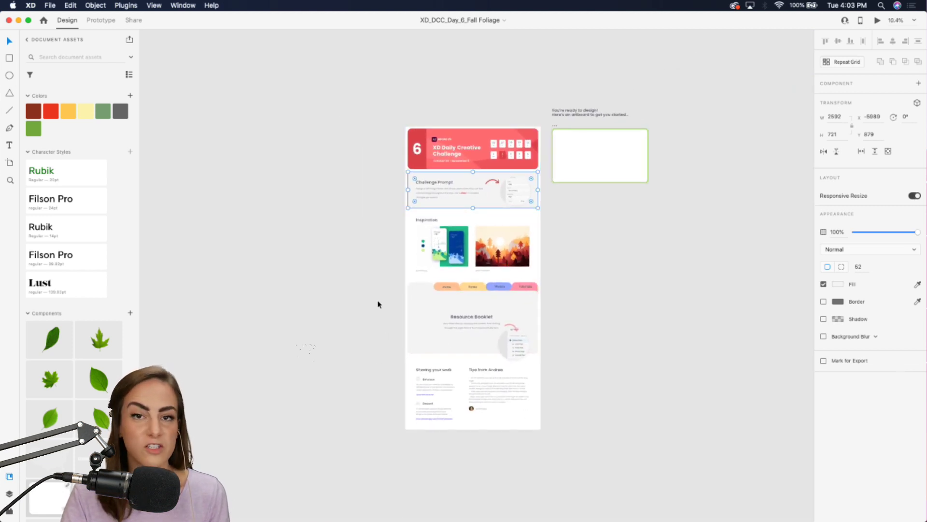
Look through the Resource Booklet component's Icons, Fonts, Photos and Tutorials pages, and return it to its Default State
scroll(424, 329, up, 6)
scroll(424, 328, right, 4)
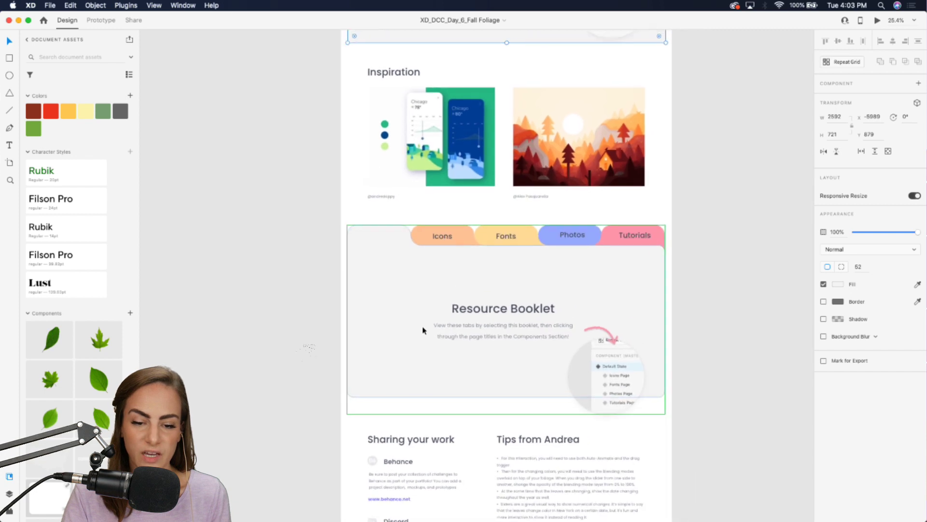
click(517, 310)
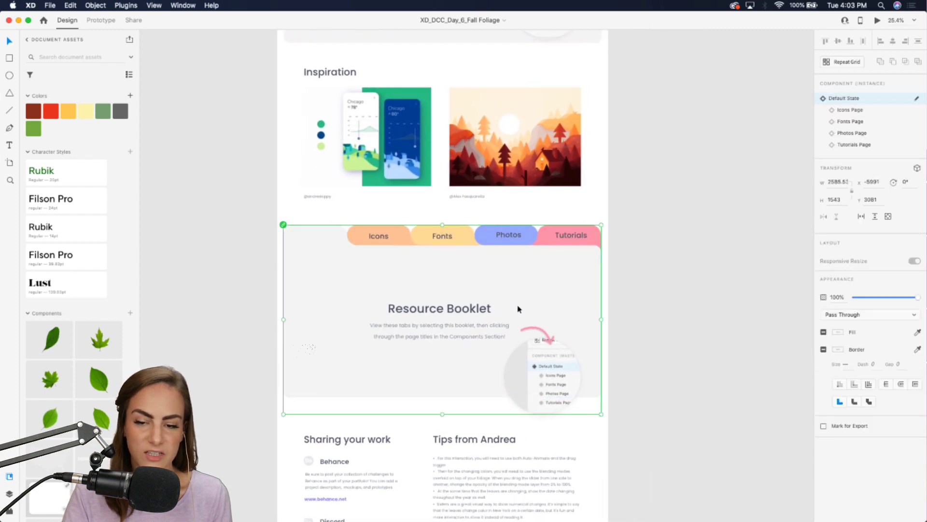
click(854, 110)
click(852, 122)
click(851, 133)
click(851, 144)
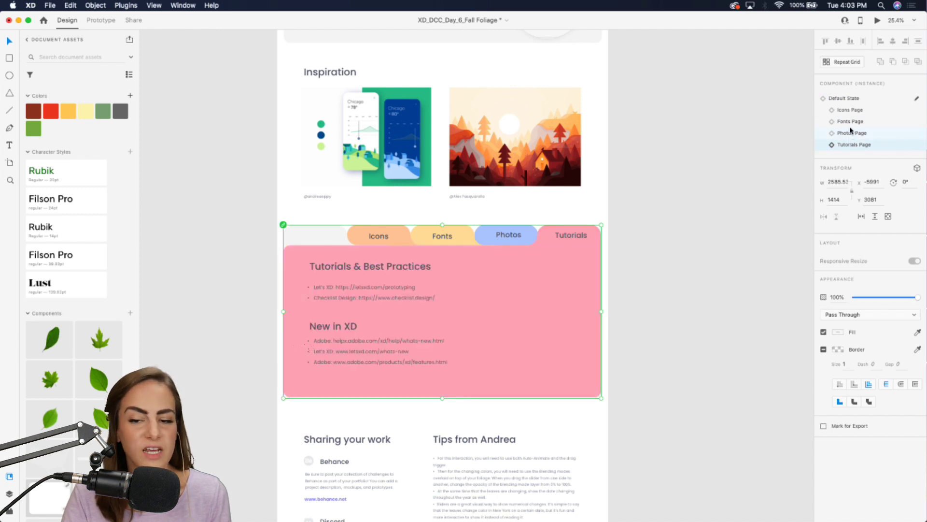
click(849, 98)
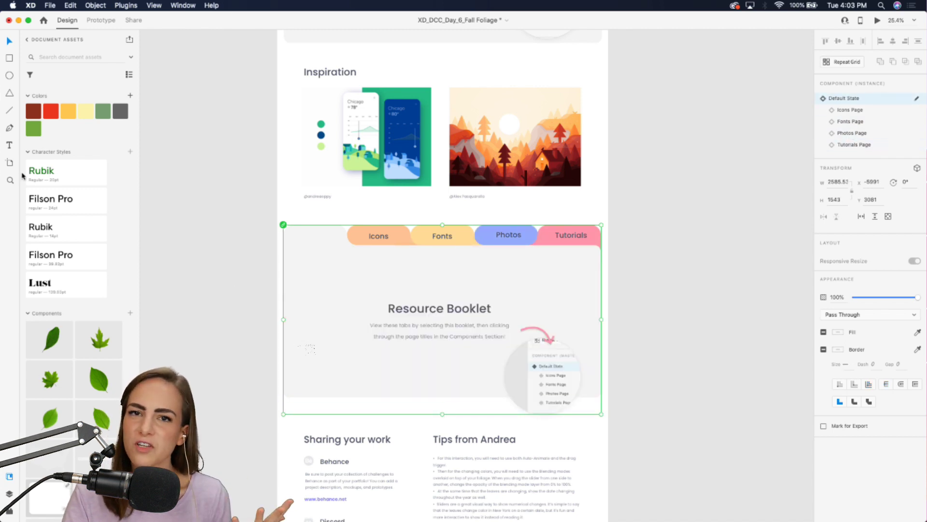
Examine the Challenge Prompt's Drag and Auto-Animate illustration and view the interaction settings in Prototype mode before returning to Design mode
scroll(393, 341, up, 10)
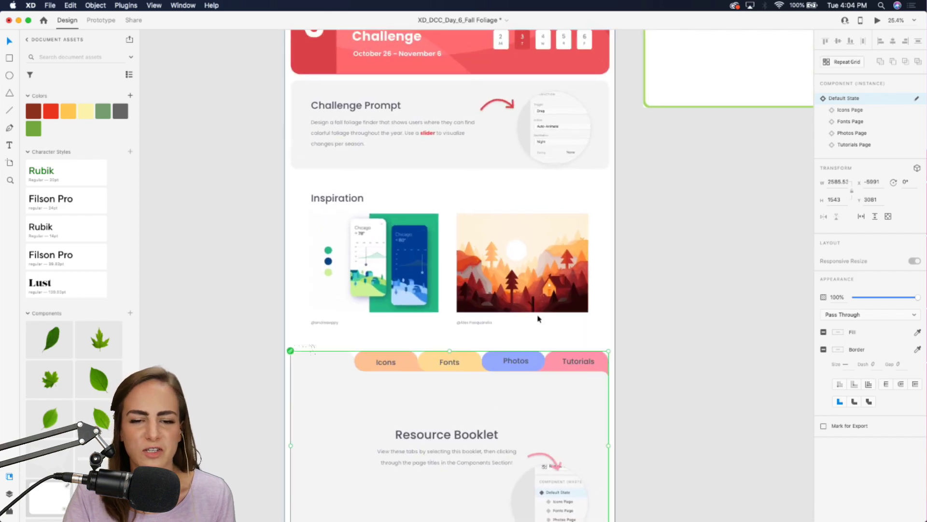
scroll(393, 341, left, 2)
scroll(421, 253, up, 5)
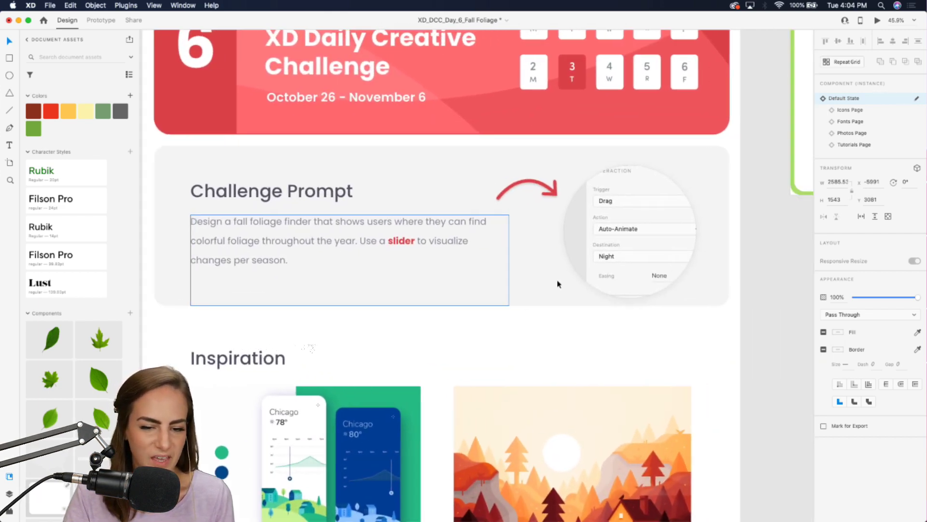
click(655, 269)
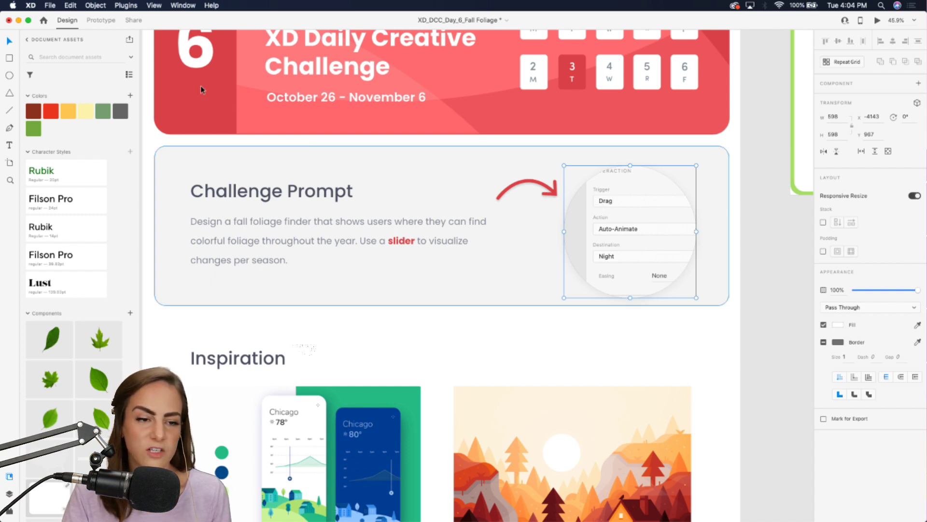
click(100, 21)
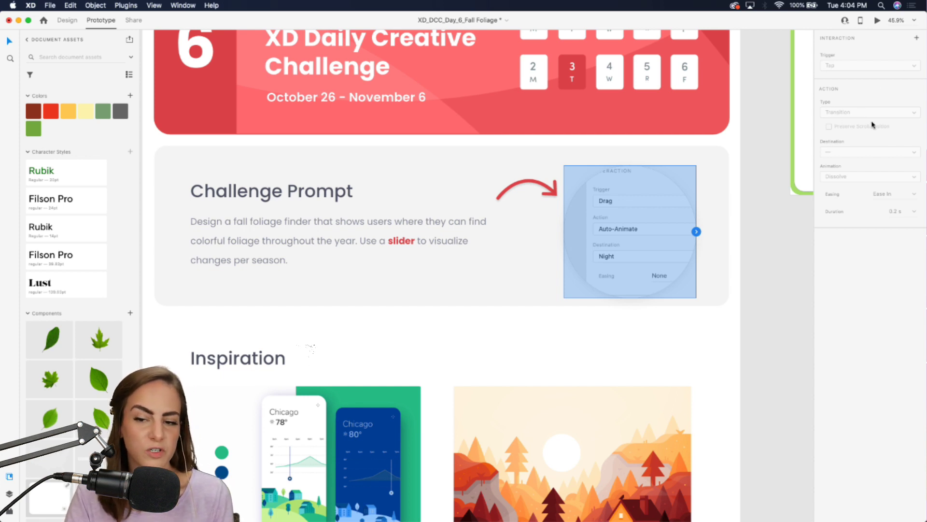
click(68, 20)
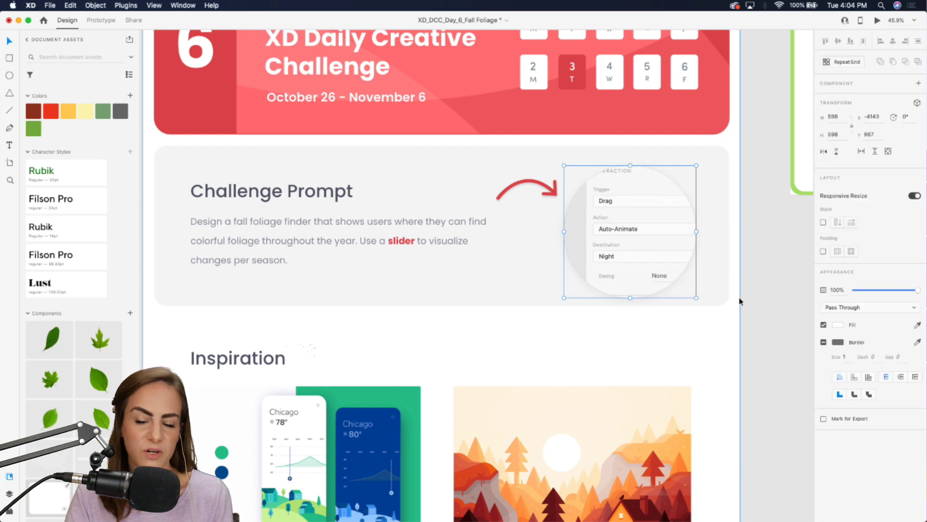
Examine the two Inspiration images in the brief, the Chicago weather app and the autumn forest illustration
click(761, 336)
scroll(761, 336, down, 5)
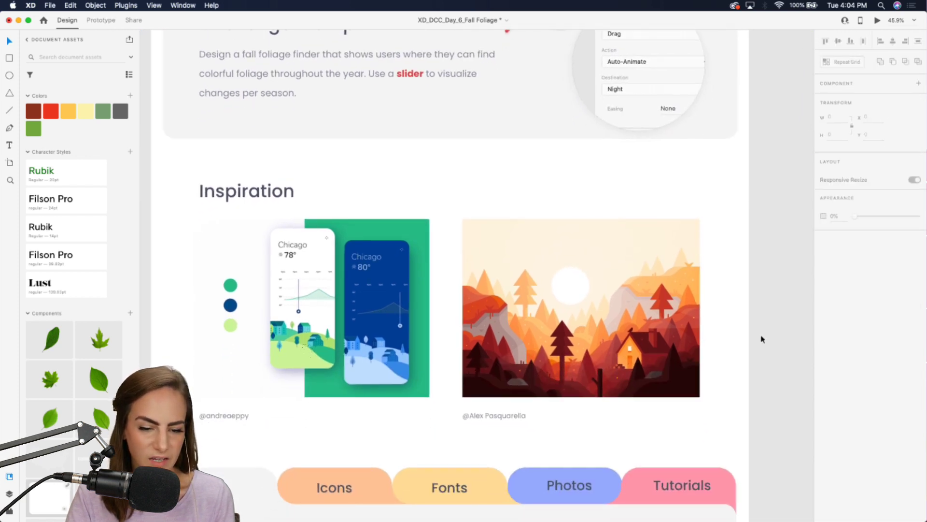
scroll(760, 337, up, 3)
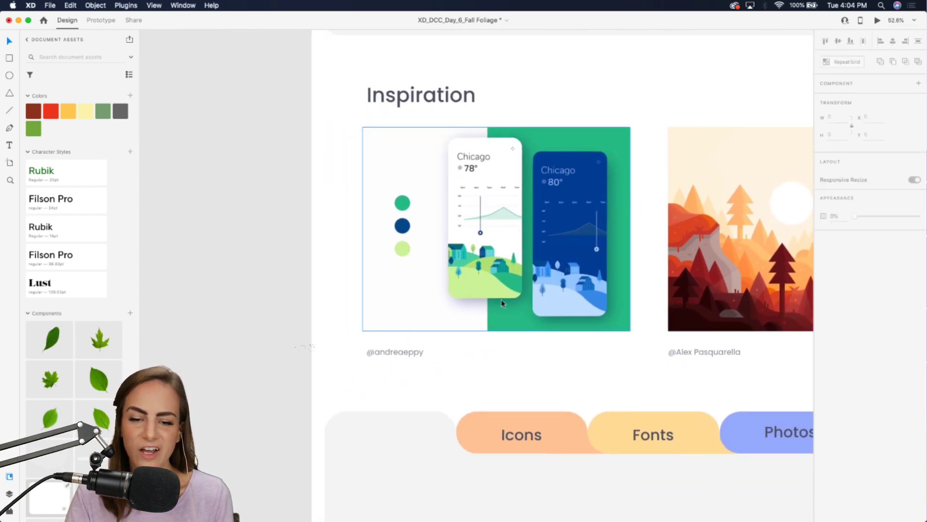
scroll(387, 300, right, 5)
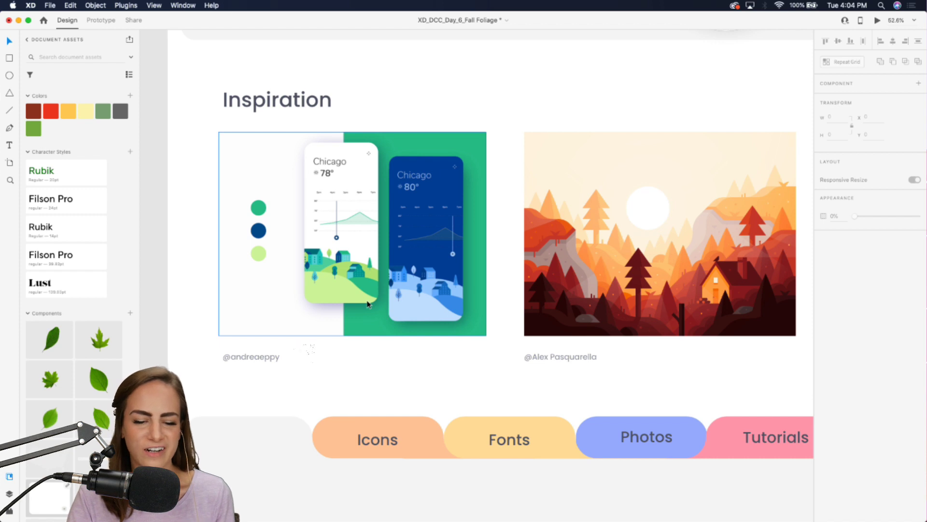
scroll(321, 265, up, 5)
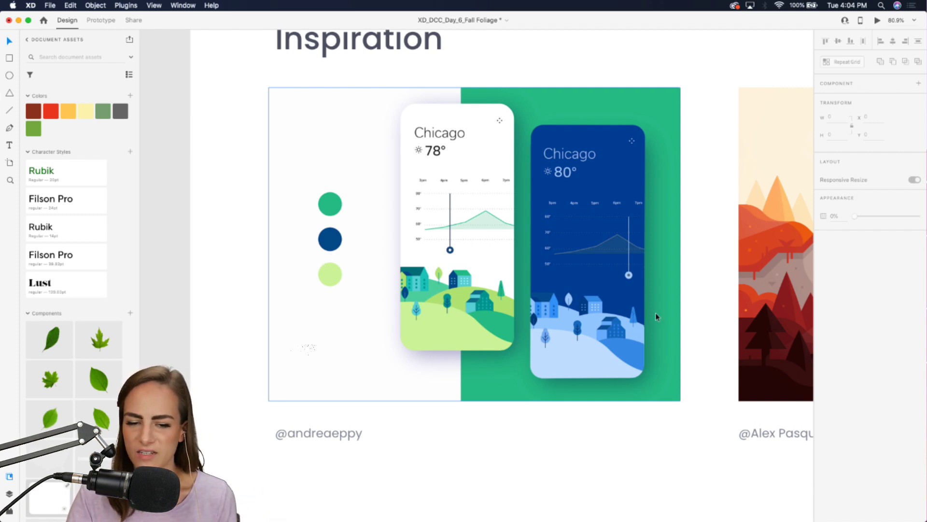
scroll(655, 312, down, 3)
scroll(579, 330, right, 1)
scroll(579, 330, right, 5)
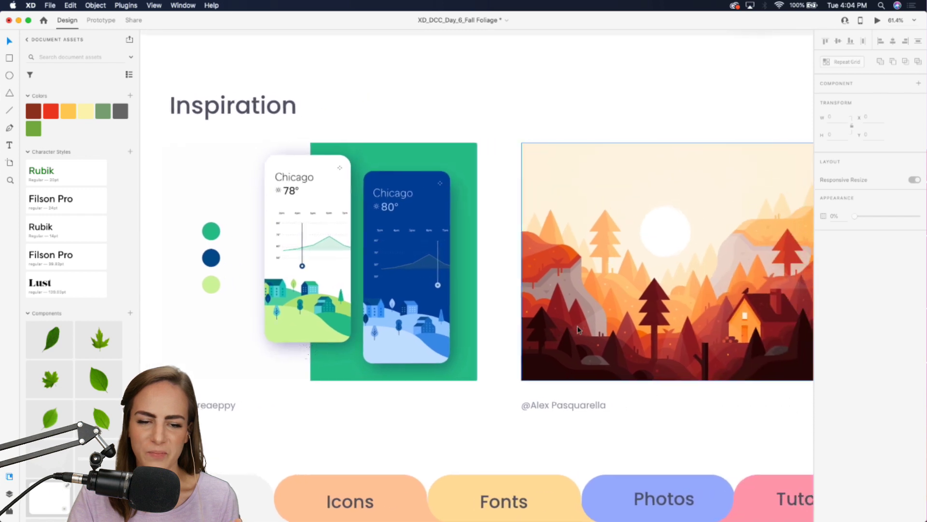
scroll(344, 299, down, 3)
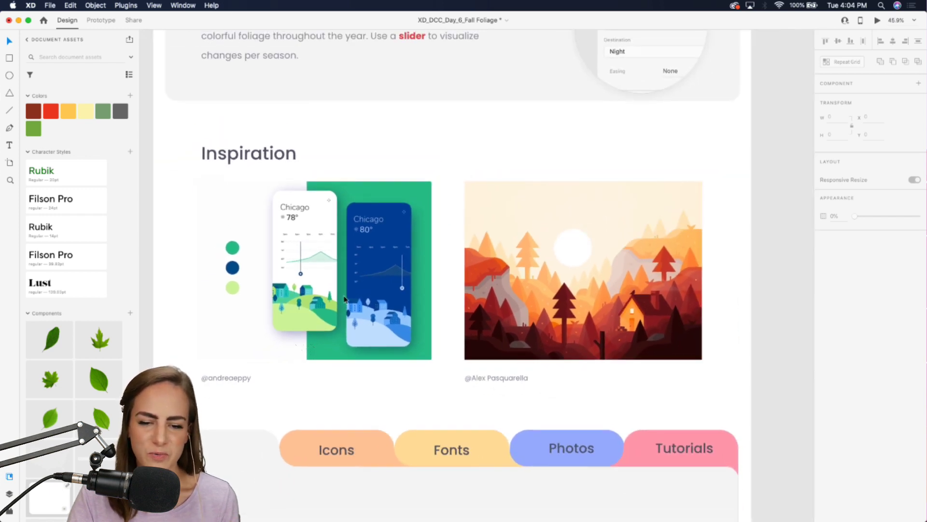
scroll(309, 251, down, 1)
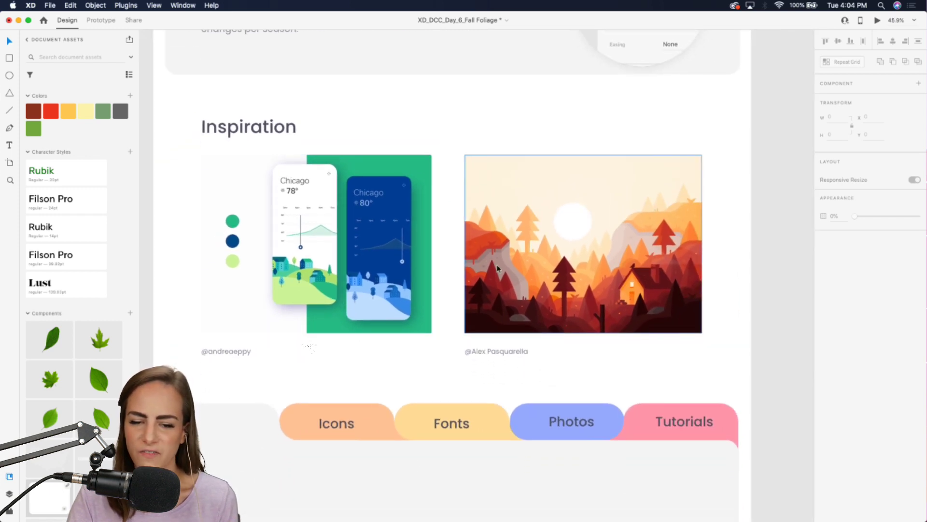
Read the brief's tips on Auto-Animate, the drag trigger, blending modes and sliders beside the Sharing your work section
scroll(669, 294, down, 3)
scroll(669, 294, down, 5)
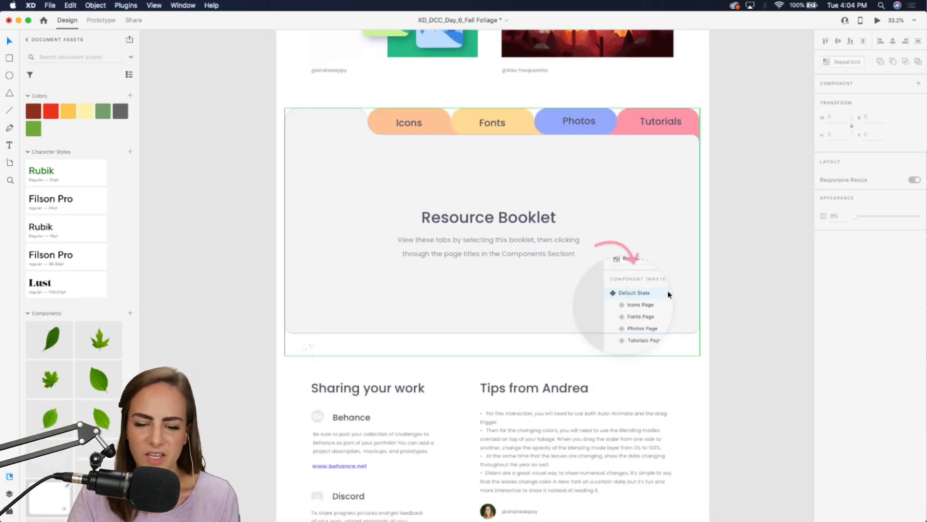
scroll(668, 294, down, 5)
scroll(662, 271, up, 2)
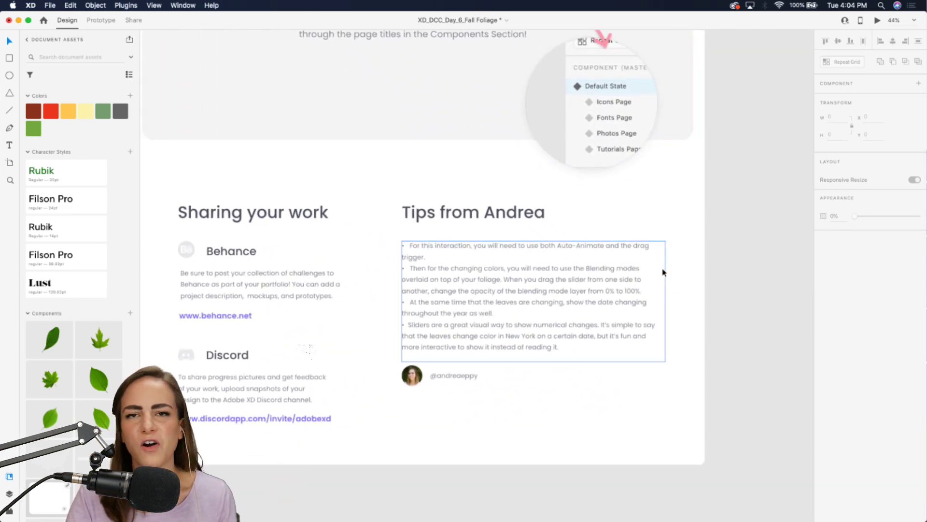
scroll(662, 270, up, 2)
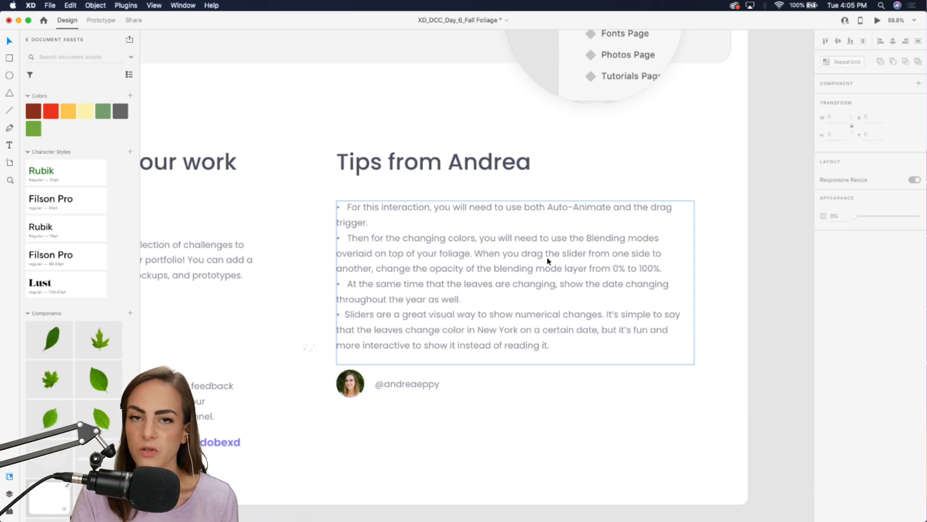
scroll(547, 261, down, 5)
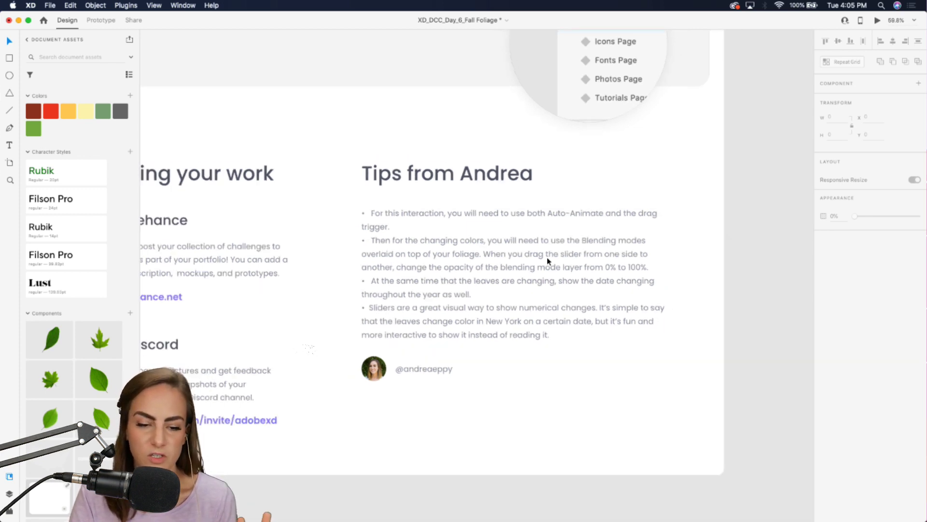
View the Fall Foliage Checker starter artboard and look through the preset artboard sizes, including Web 1920
scroll(548, 261, up, 5)
scroll(547, 261, up, 5)
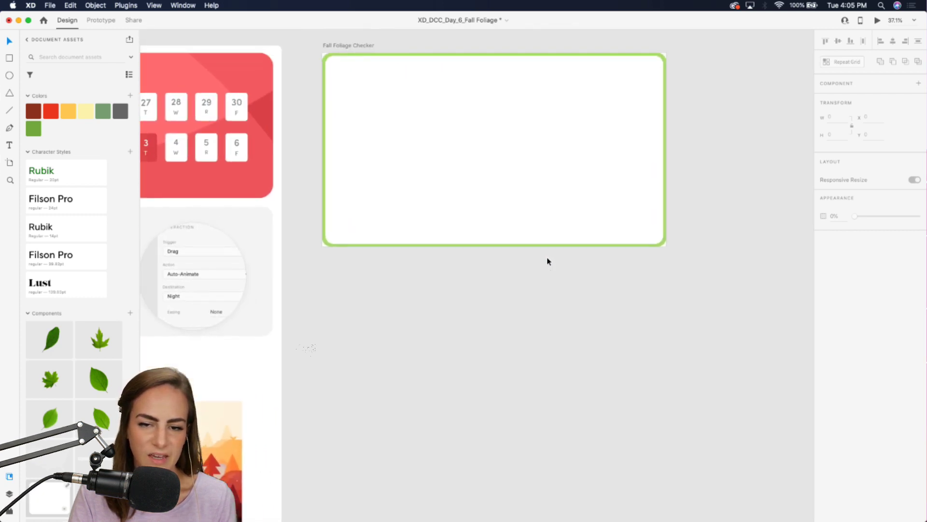
scroll(547, 261, up, 3)
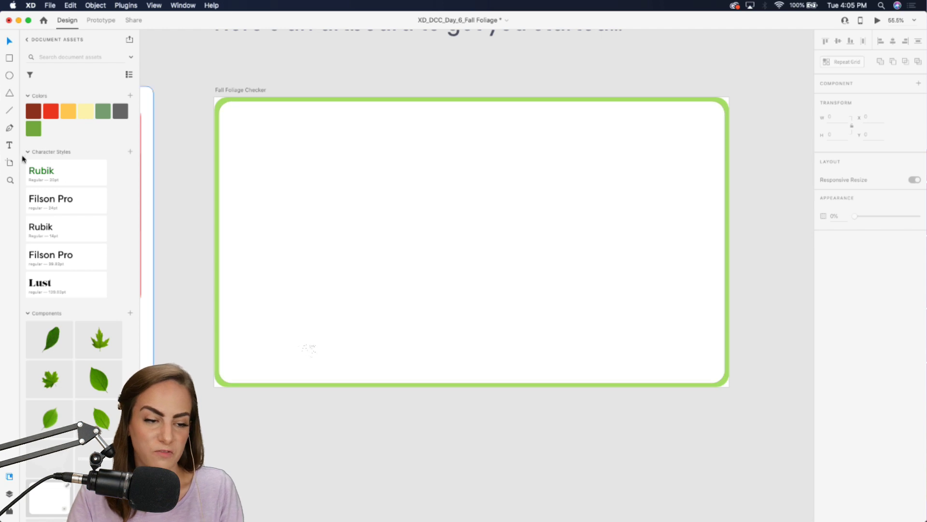
click(10, 164)
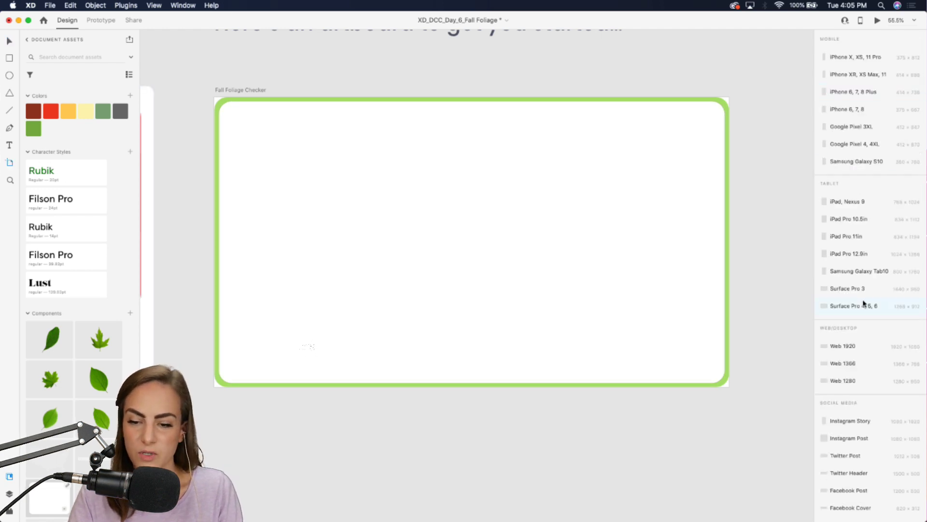
scroll(864, 304, down, 2)
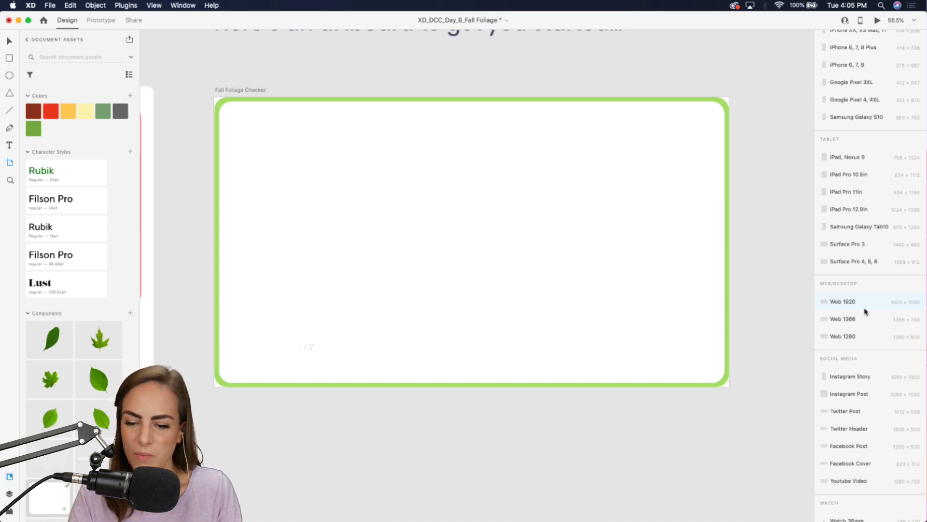
scroll(865, 311, up, 1)
scroll(865, 311, up, 2)
key(v)
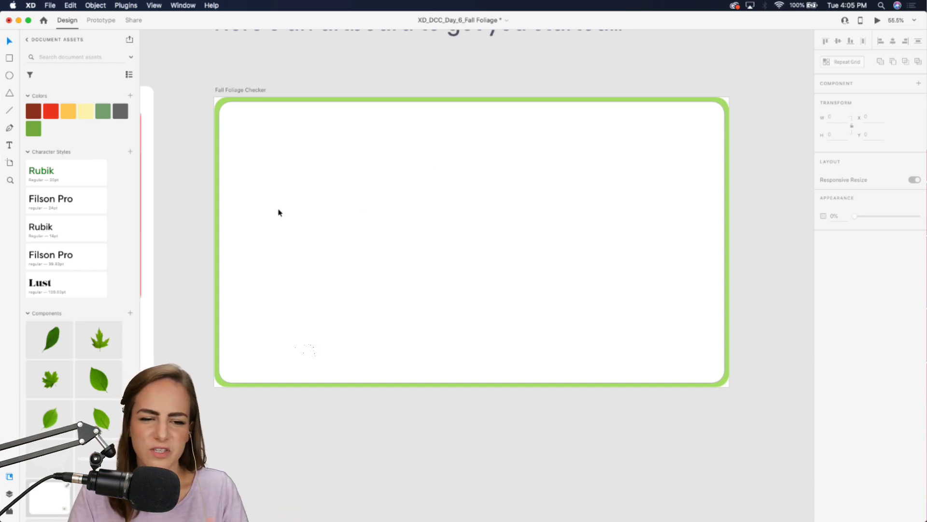
Place the Search States bar component inside the upper-left corner of the Fall Foliage Checker artboard at about X 62, Y 61
scroll(278, 210, up, 3)
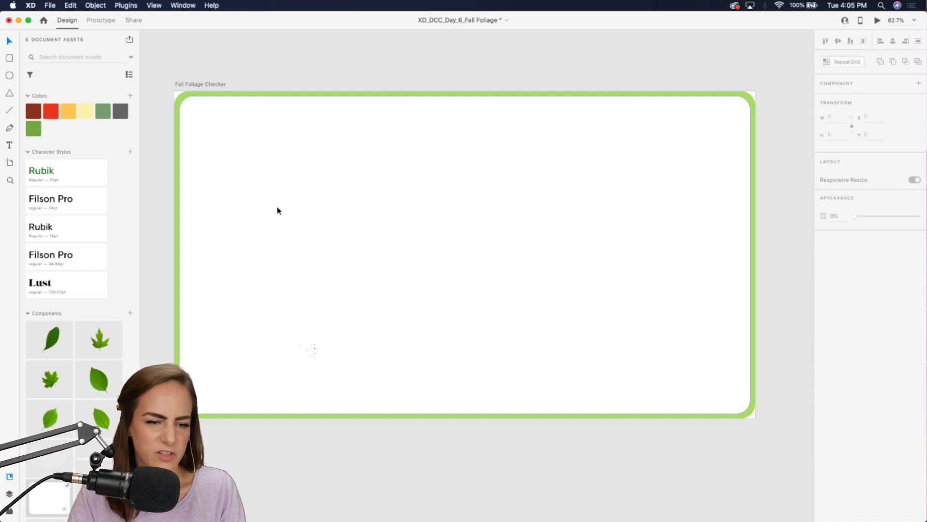
scroll(58, 396, down, 2)
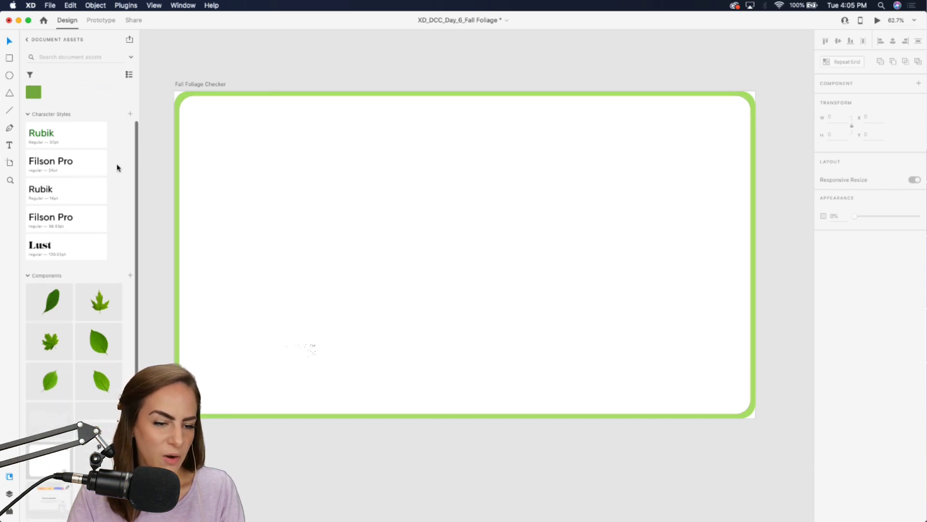
scroll(65, 103, up, 1)
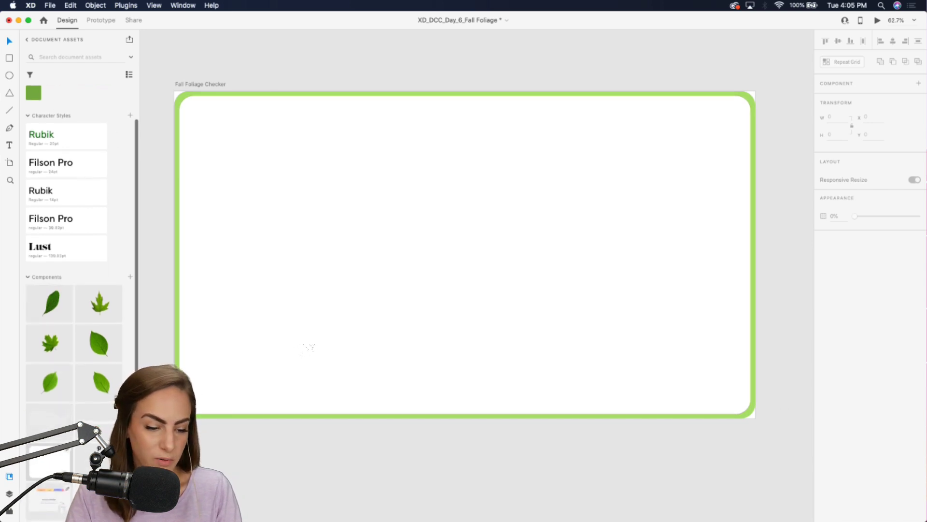
drag(97, 420, 291, 466)
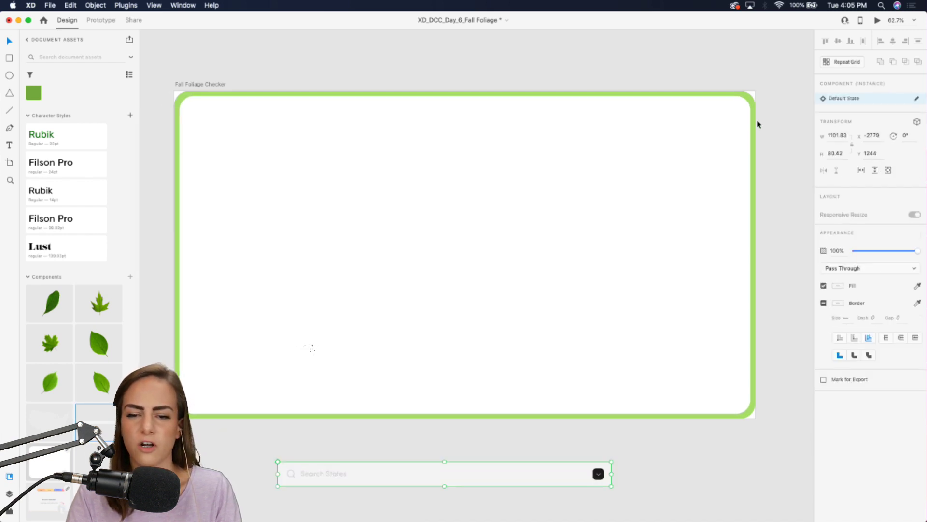
click(179, 104)
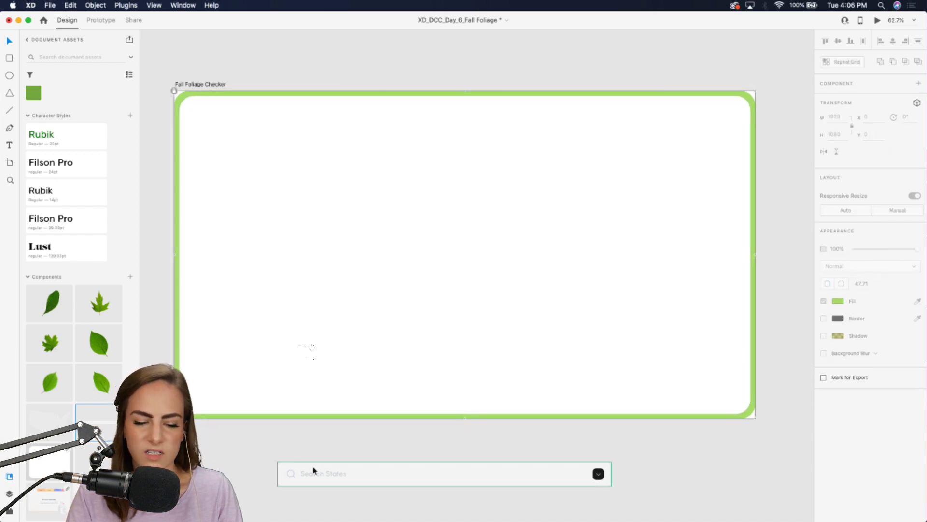
drag(323, 478, 242, 127)
scroll(423, 70, up, 5)
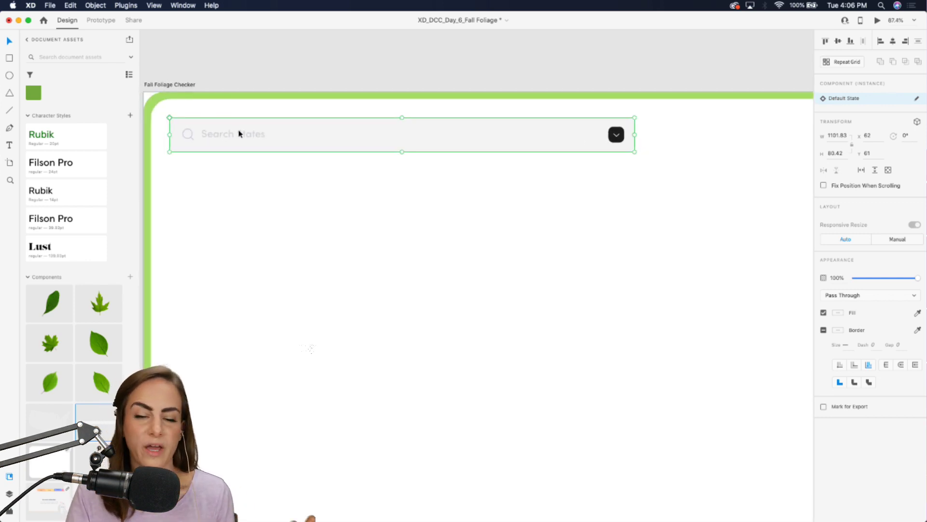
scroll(239, 134, down, 3)
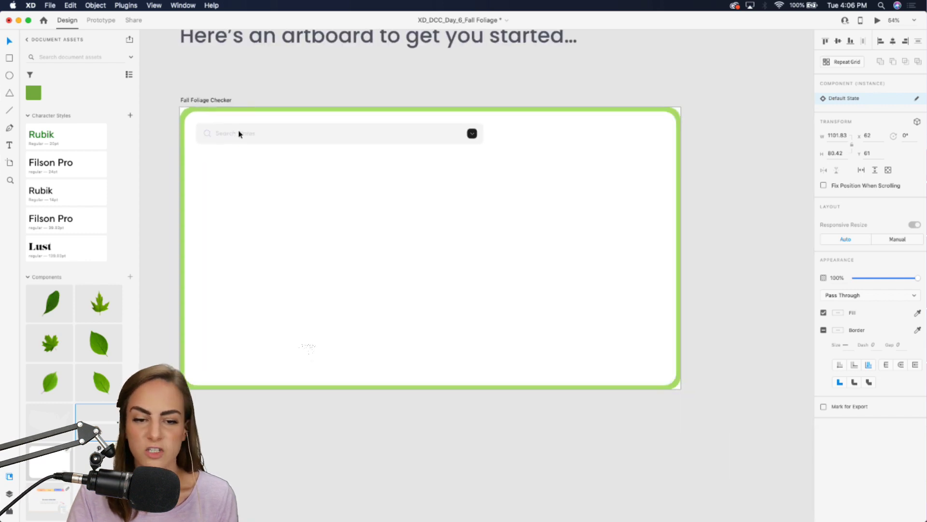
scroll(240, 134, right, 2)
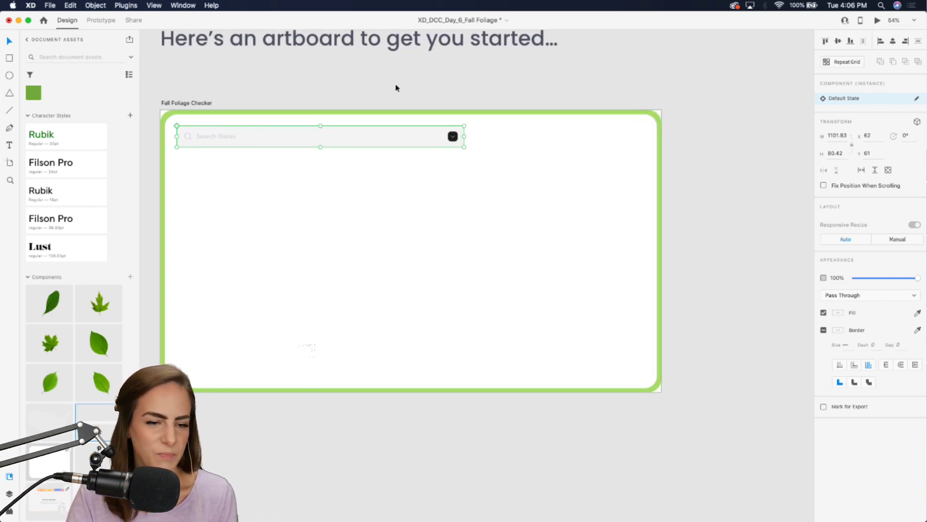
click(523, 139)
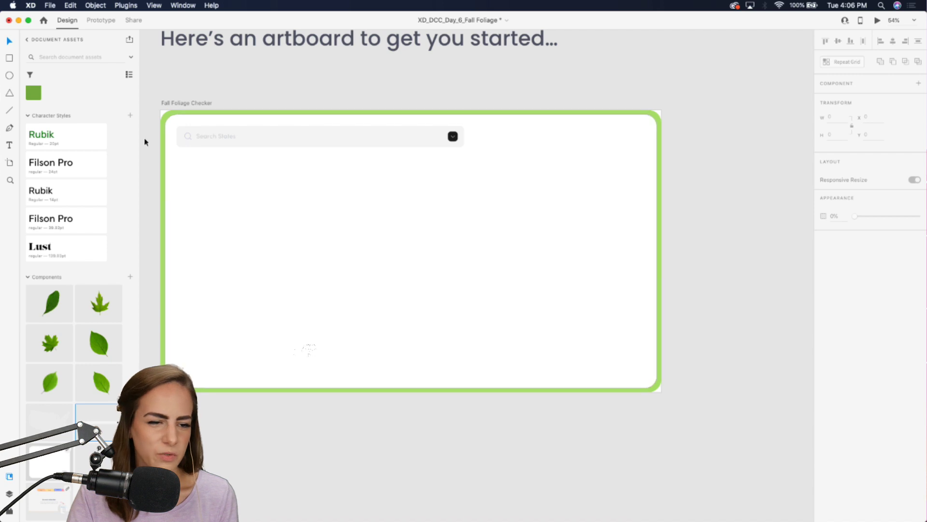
Add an auto-width text label reading "Foliage" to the right of the search bar
click(9, 145)
scroll(485, 140, up, 3)
drag(437, 130, 548, 179)
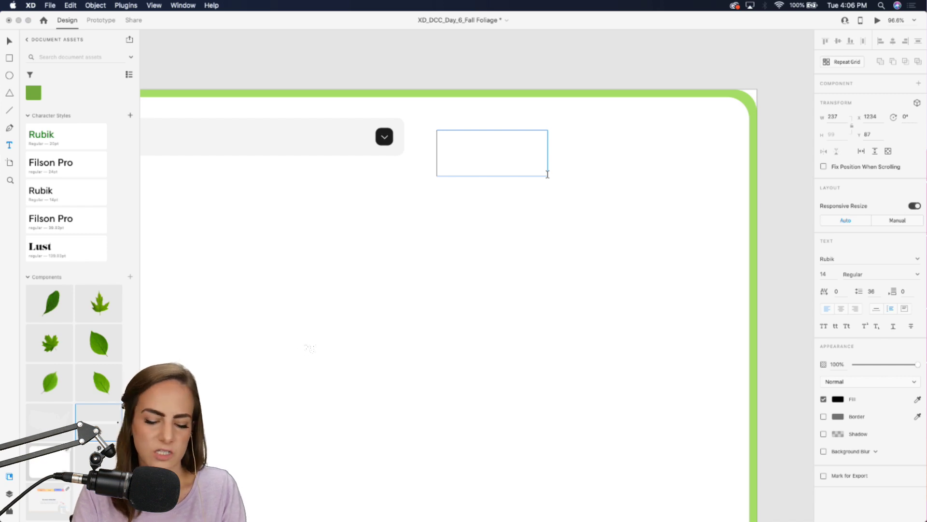
text(Foliage)
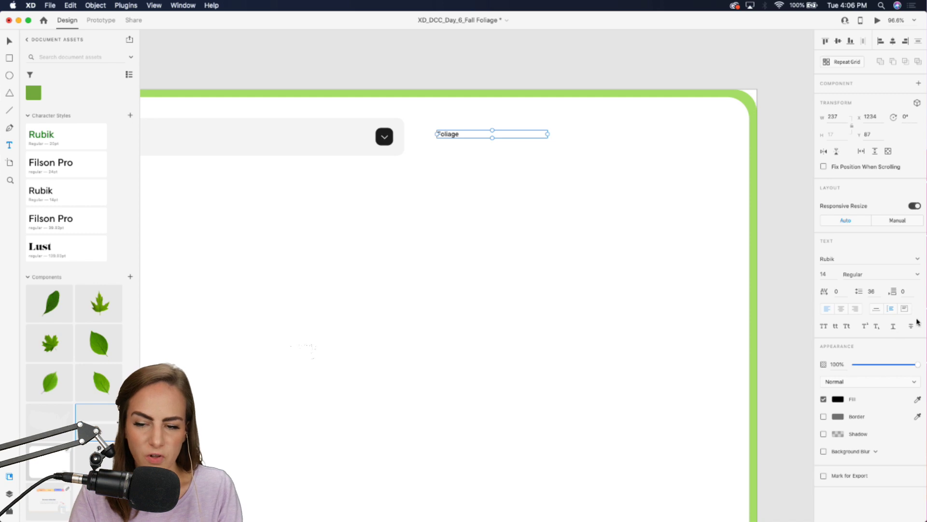
key(Escape)
click(876, 309)
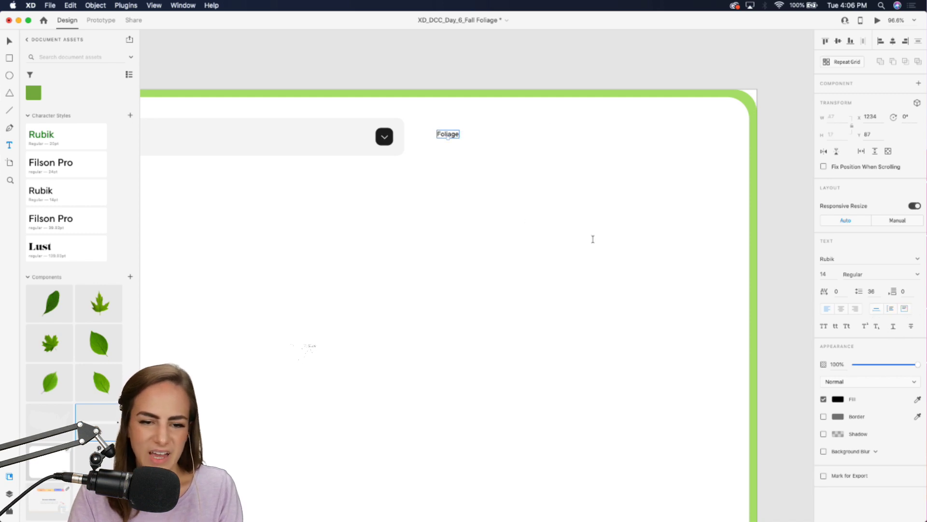
Align the Foliage label with the search bar at X 1238, Y 89 and apply the green Rubik 20 pt character style
key(v)
drag(449, 139, 458, 140)
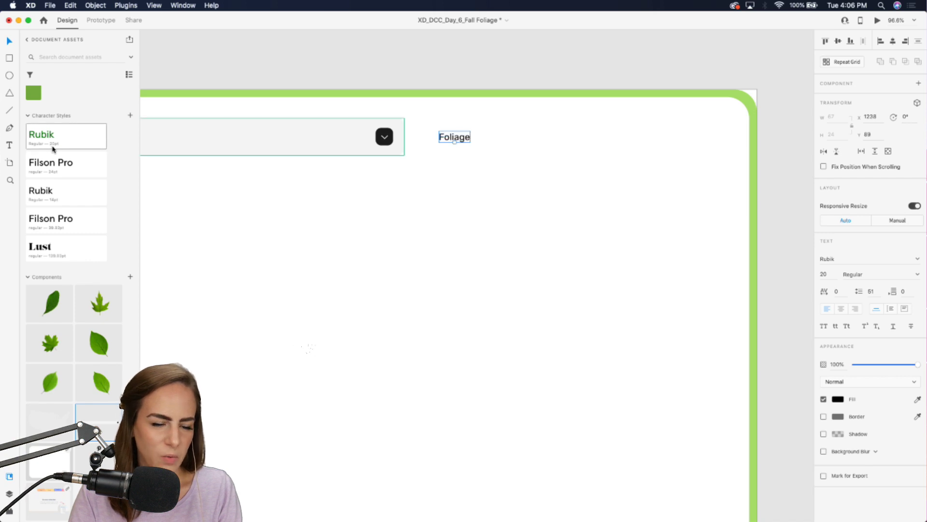
click(58, 192)
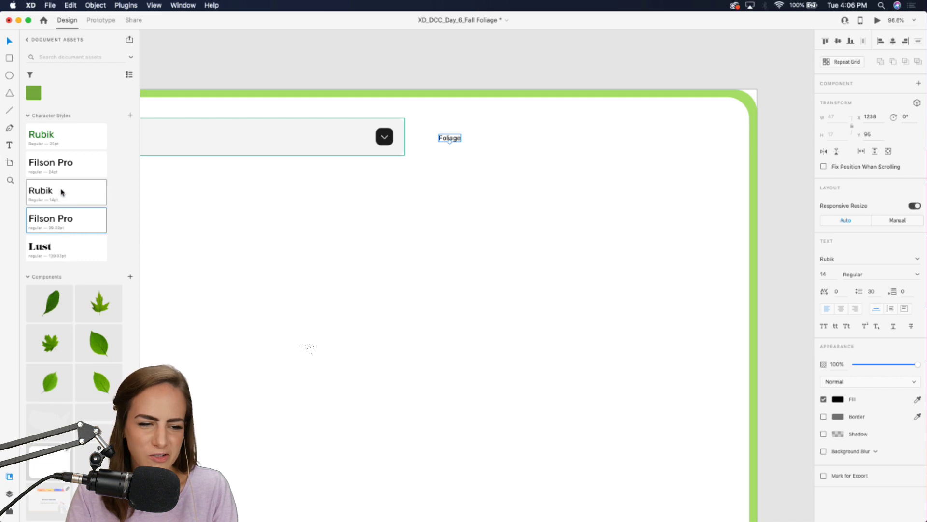
click(58, 142)
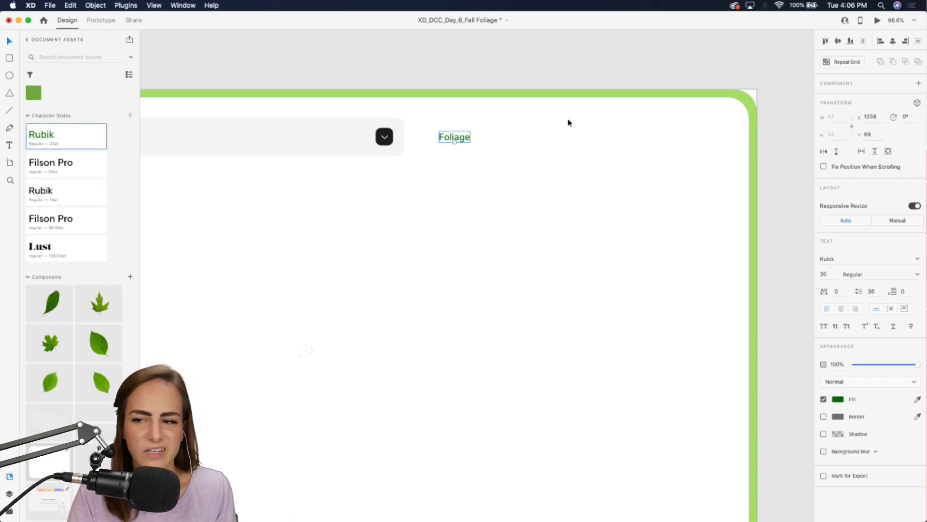
Duplicate the Foliage label along the same row twice and retitle the copies "Map" and "Travel"
drag(455, 137, 518, 143)
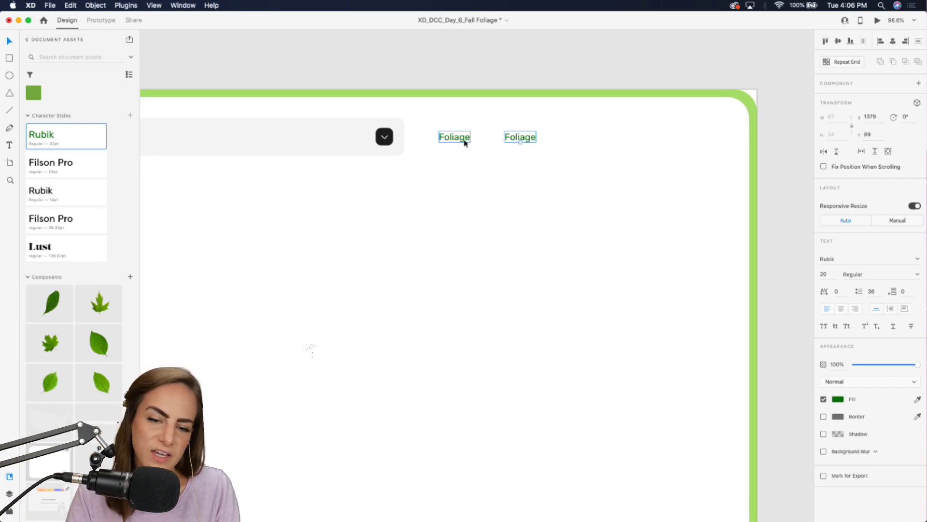
double_click(527, 137)
text(Map)
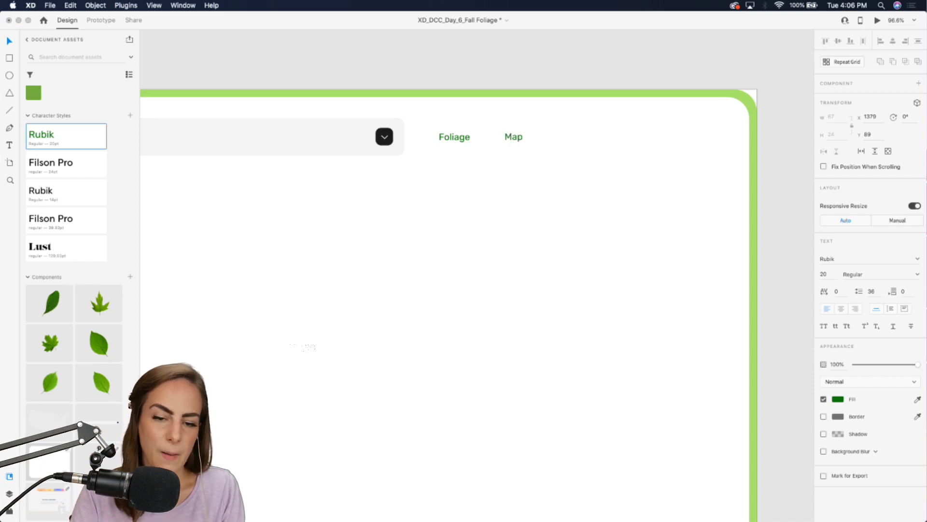
key(Escape)
drag(515, 137, 570, 137)
double_click(570, 137)
text(Trav)
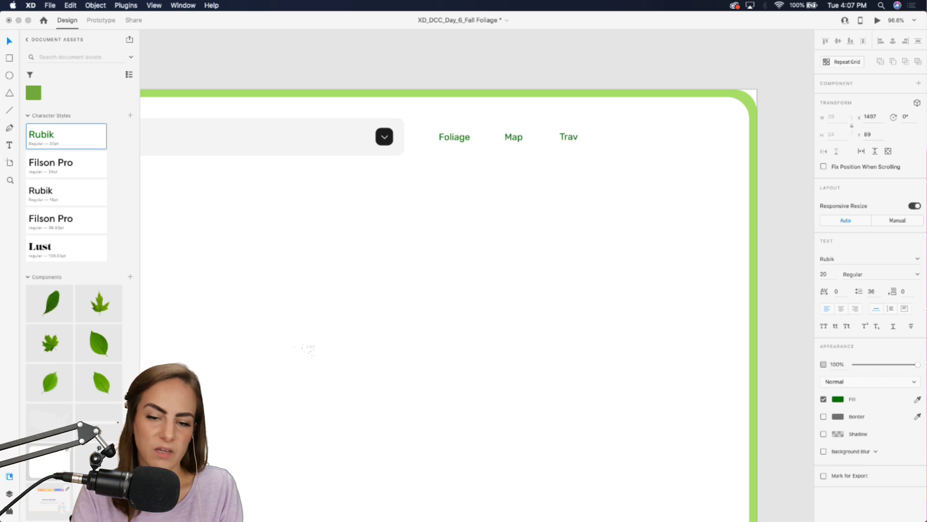
text(el)
key(Escape)
Duplicate the Travel label to its right and change the copy to "About"
alt+drag(571, 137, 635, 139)
double_click(635, 139)
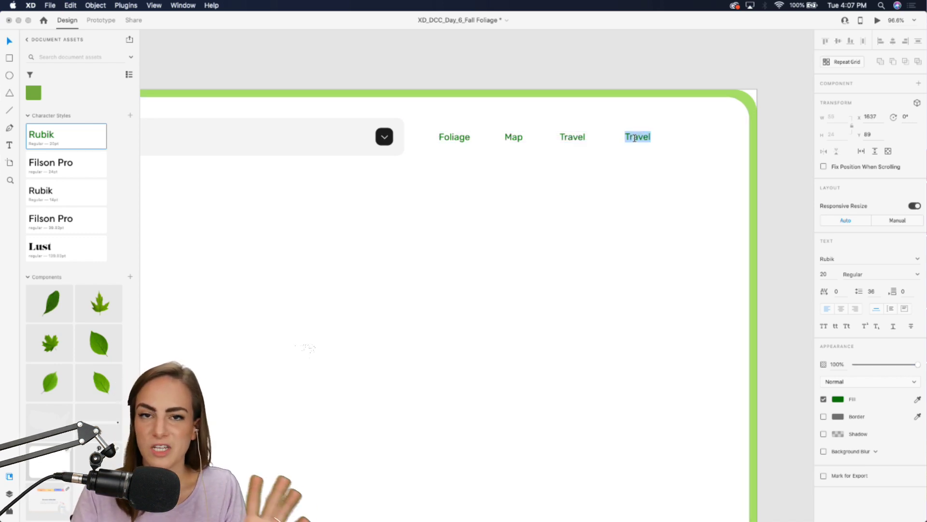
text(About)
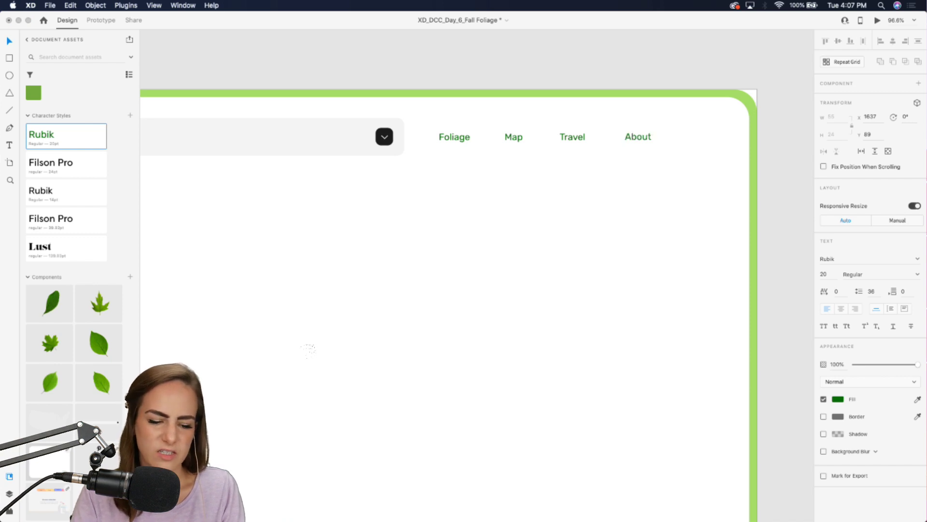
key(Escape)
Move the About and Foliage labels right, starting the row at X 1264, and distribute all four navigation labels horizontally
drag(646, 143, 689, 141)
drag(700, 74, 448, 202)
click(488, 56)
drag(456, 137, 720, 191)
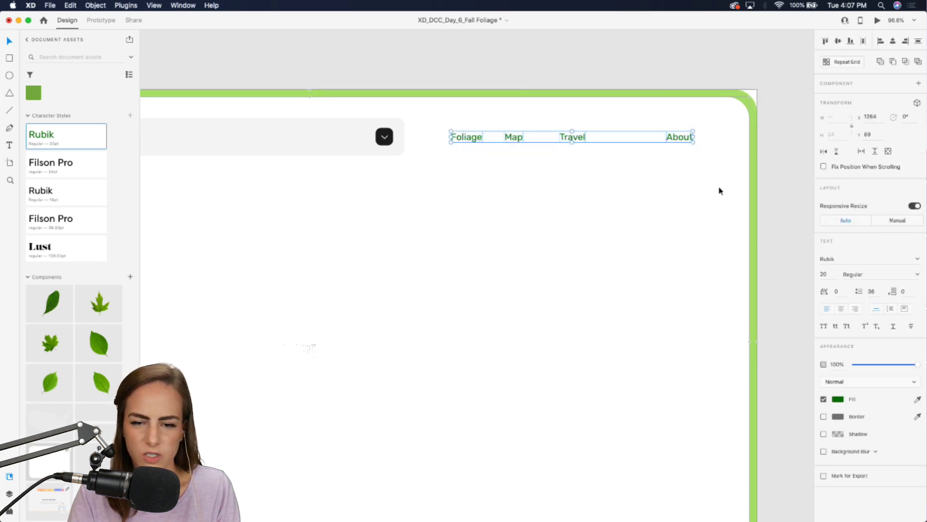
click(864, 42)
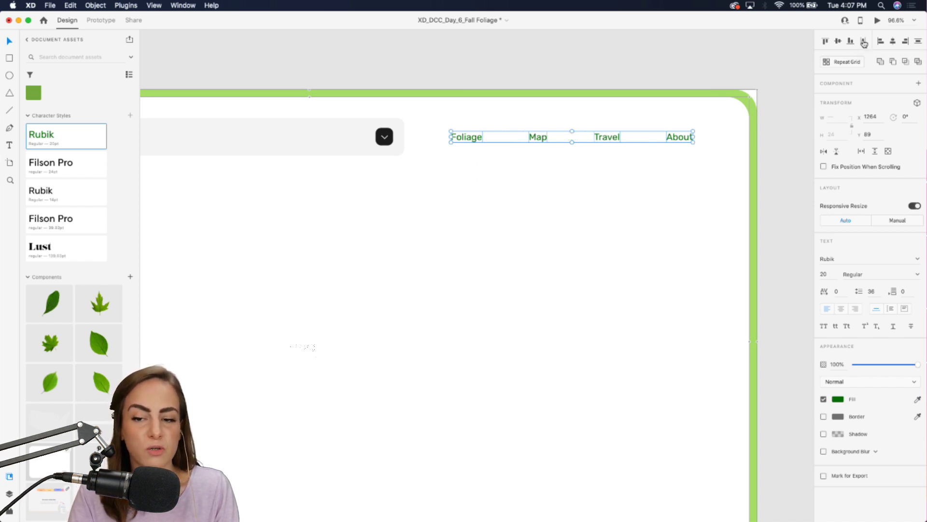
click(676, 43)
Set the fill of the Foliage, Travel and About labels to black, leaving out Map
key(super+0)
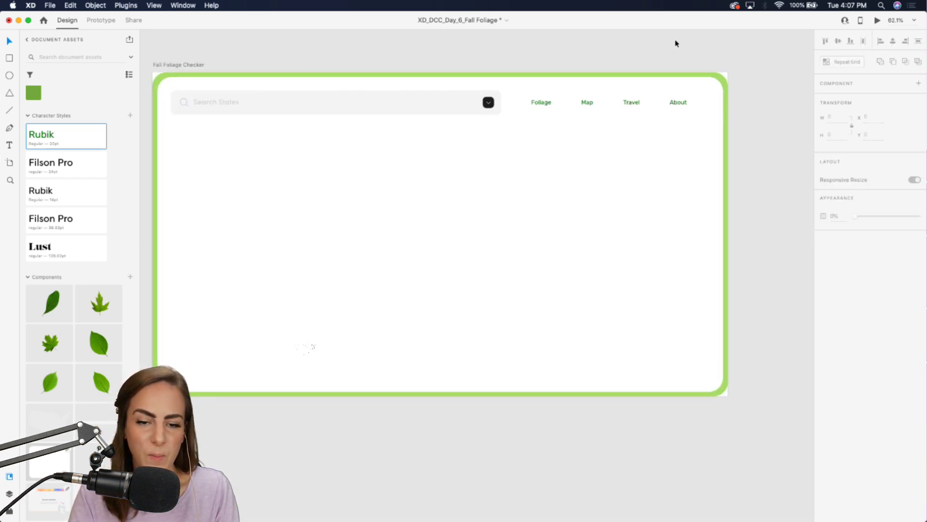
drag(732, 48, 566, 139)
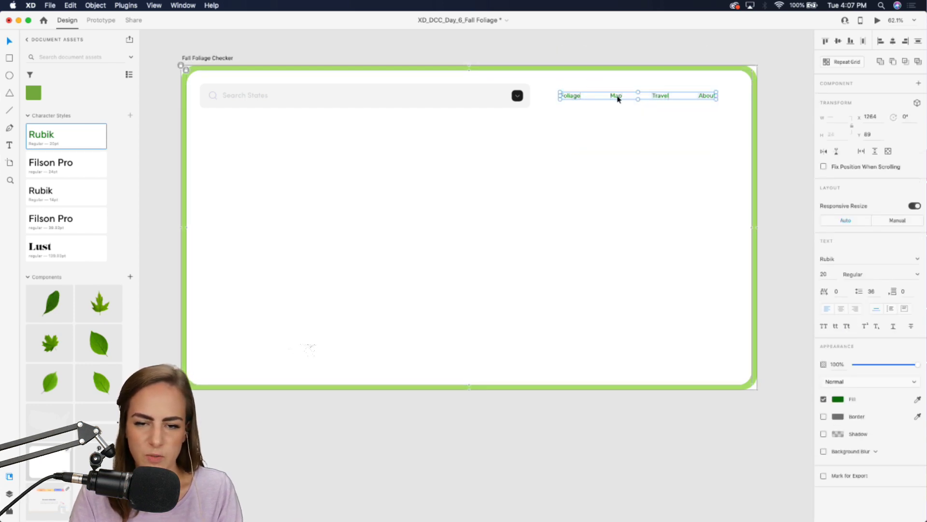
click(839, 399)
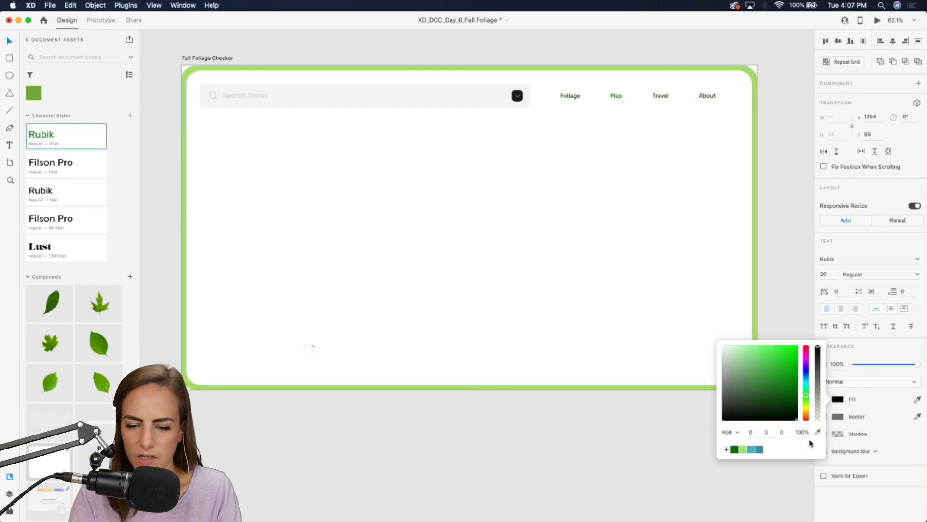
click(646, 132)
Set the font weight of the green Map label to Medium
click(614, 96)
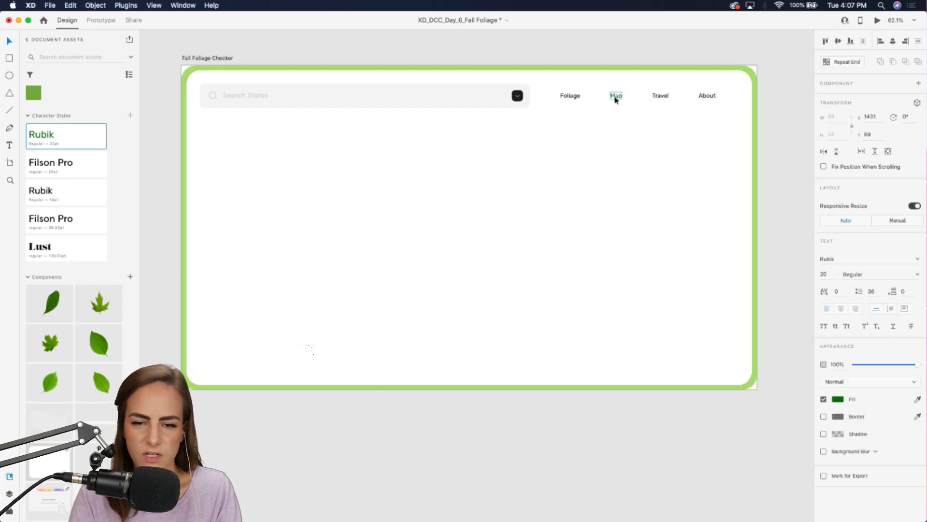
click(917, 275)
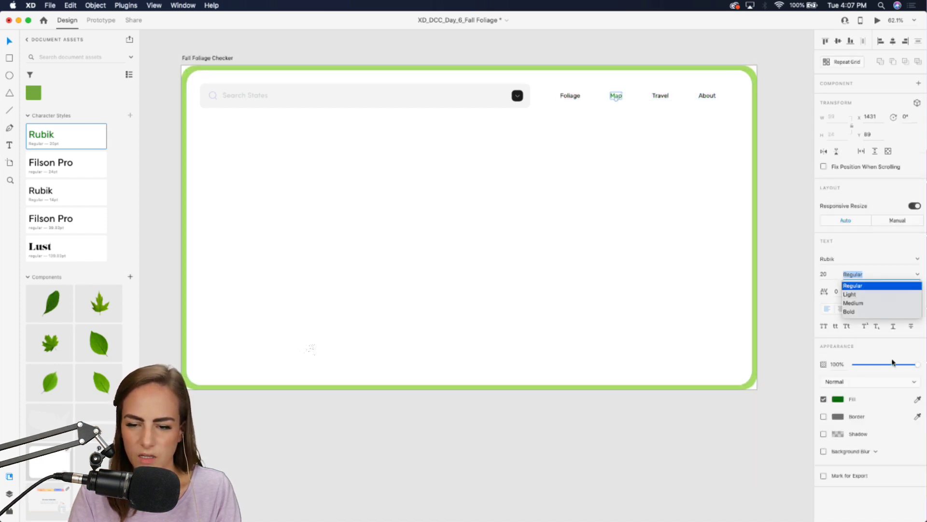
click(850, 312)
click(918, 274)
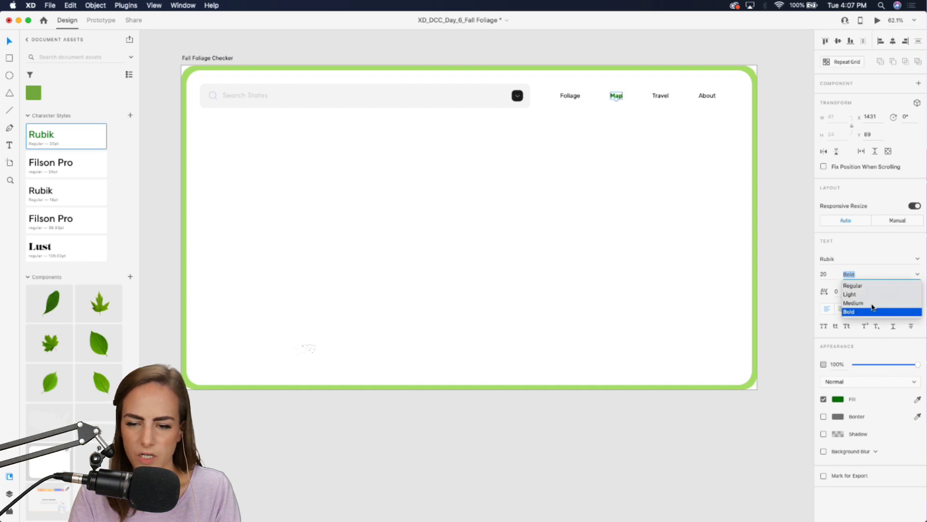
click(872, 304)
click(786, 296)
scroll(786, 296, up, 2)
scroll(786, 296, left, 2)
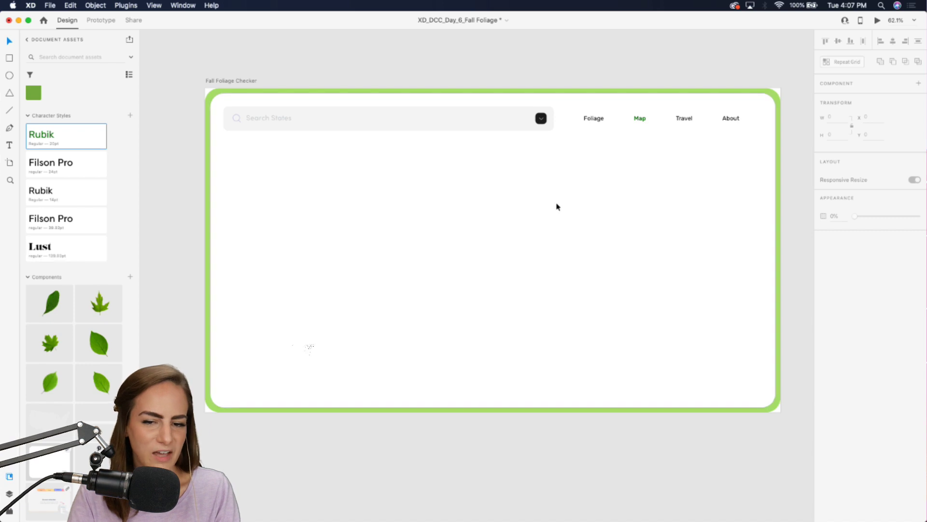
Copy the Foliage label into the space below the search bar at X 62, Y 312 and enlarge it to 137 pt
click(589, 119)
drag(588, 121, 234, 196)
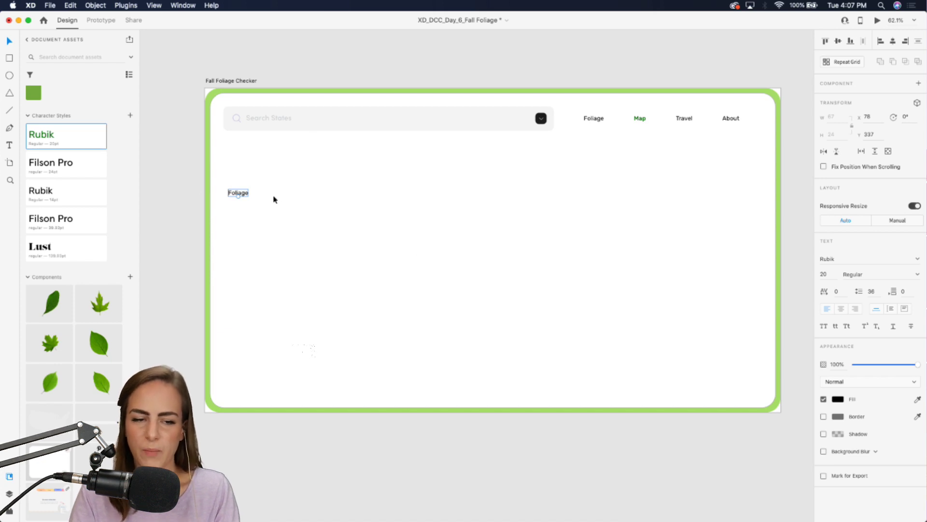
drag(238, 196, 298, 213)
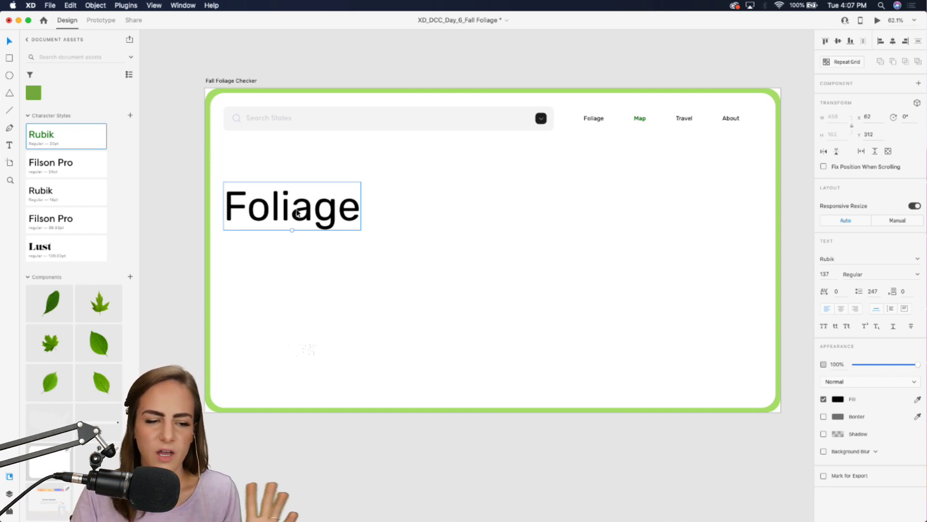
Change the font of the large Foliage heading to Lust
click(918, 258)
scroll(882, 334, up, 5)
scroll(882, 334, up, 5)
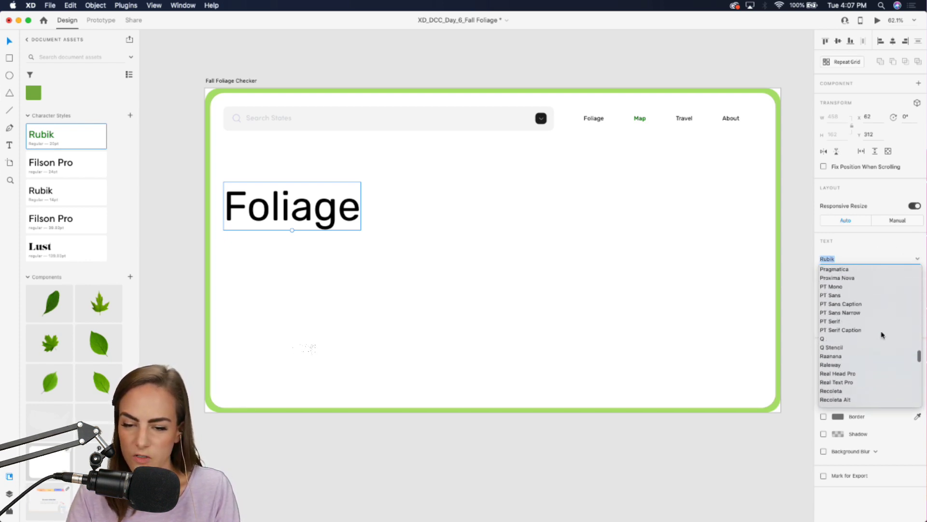
text(Lust)
key(Return)
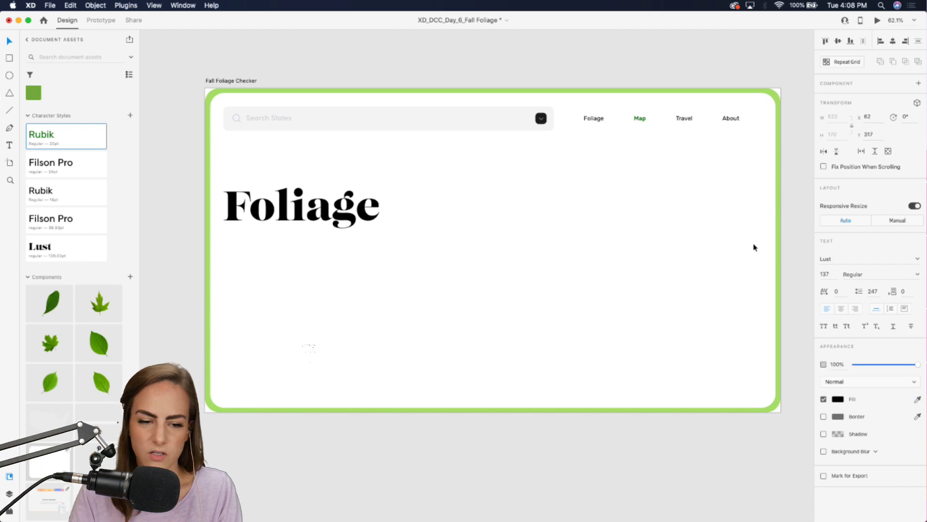
Replace the heading's capital F with a lowercase f so it reads "foliage"
double_click(270, 212)
click(249, 209)
key(BackSpace)
text(f)
key(Escape)
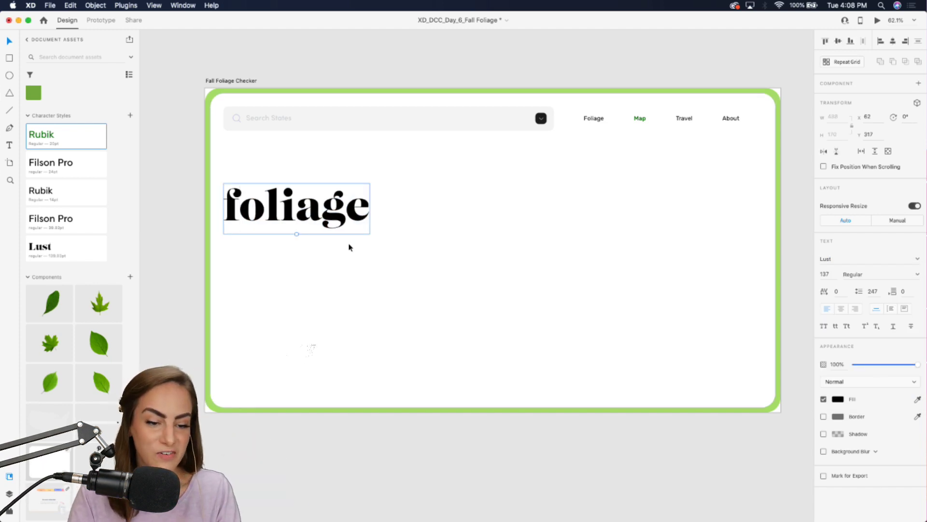
Shift the layout right, placing the heading at X 110, Y 370, the search bar at X 100 and the navigation labels at X 1290
mouse_move(306, 222)
mouse_down()
mouse_move(320, 231)
mouse_move(311, 235)
mouse_up()
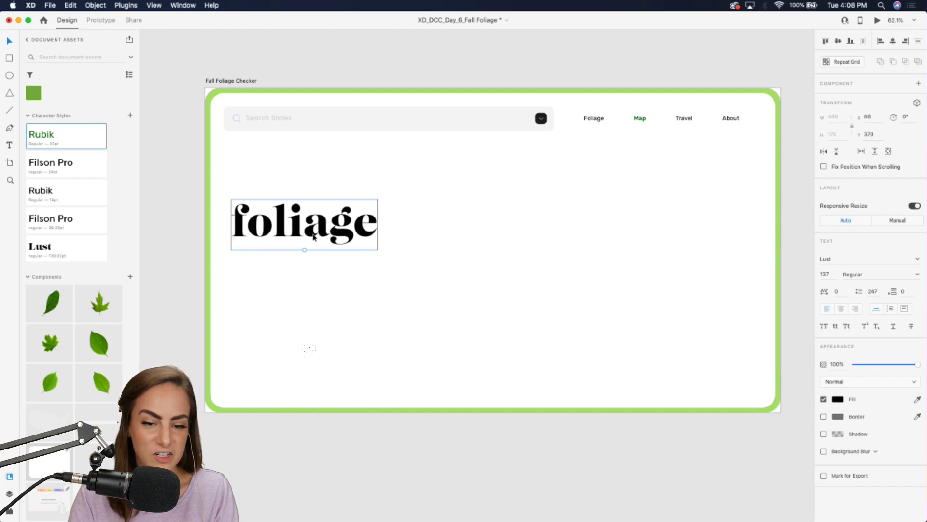
drag(412, 122, 423, 124)
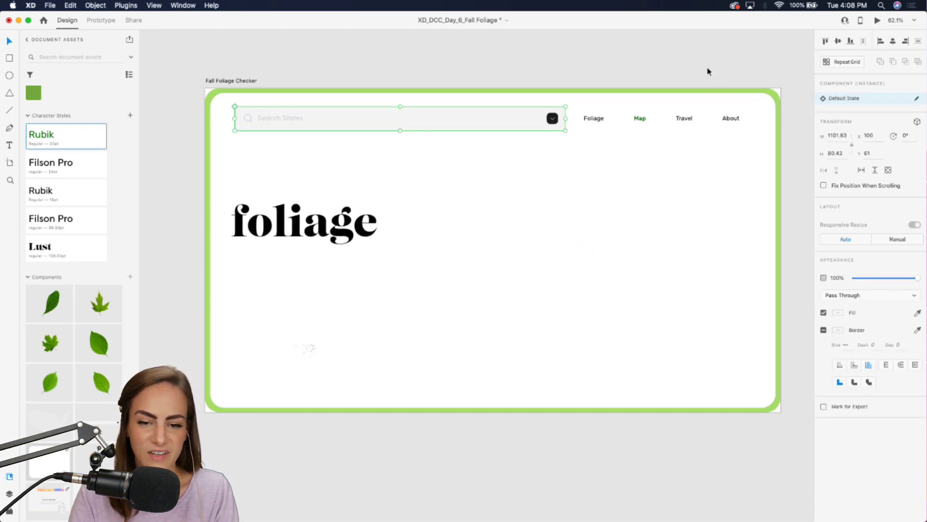
drag(590, 73, 778, 153)
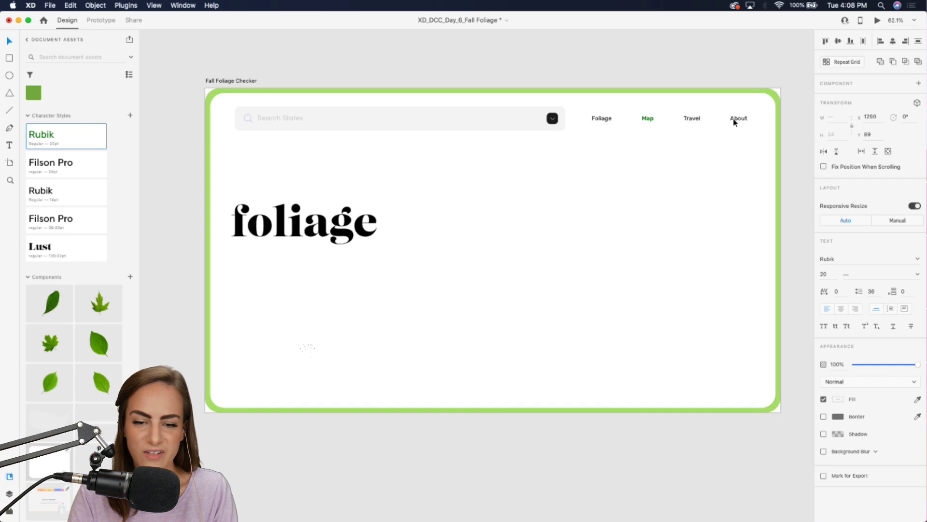
click(300, 261)
click(266, 225)
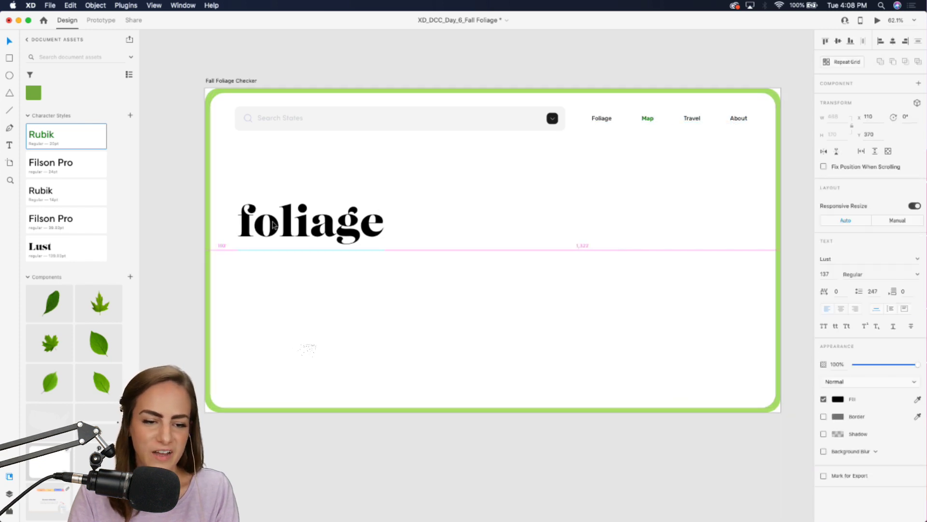
Duplicate the foliage heading directly below itself and apply the black Rubik character style to the copy
scroll(291, 204, up, 3)
drag(291, 204, 292, 275)
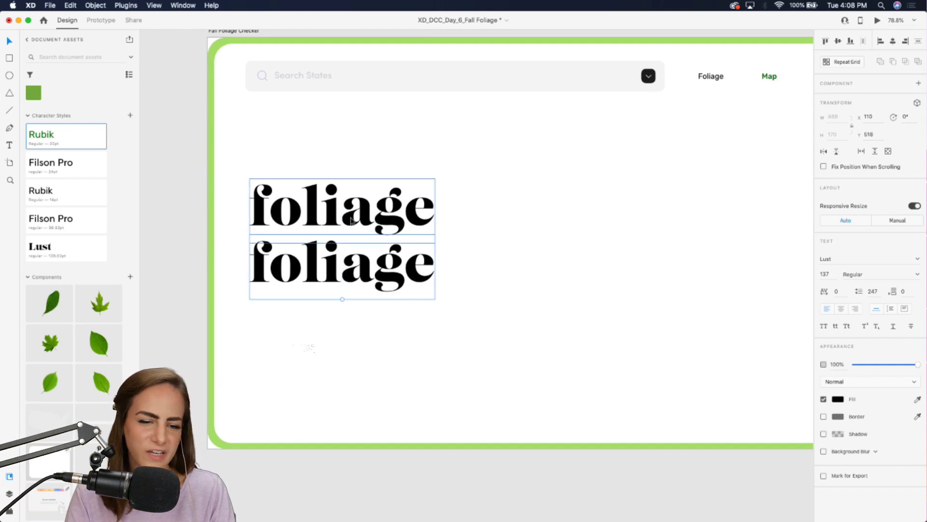
double_click(329, 284)
key(Escape)
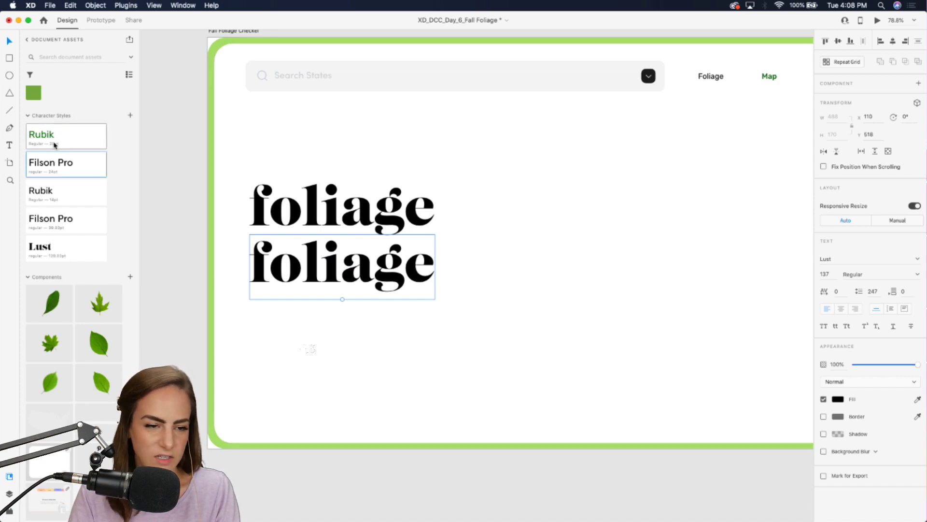
click(55, 199)
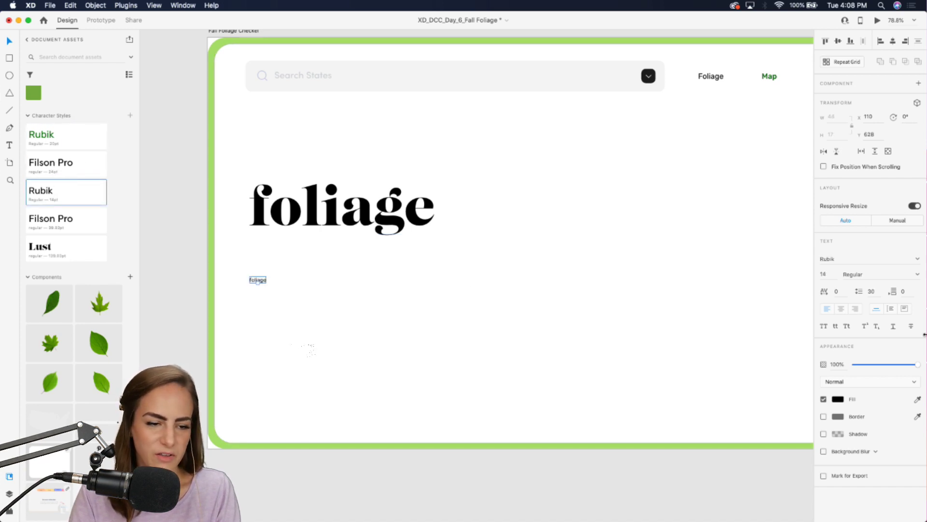
Increase the copied text's size to 32 and move it up beneath the heading to Y 558
click(825, 274)
key(Up)
key(Up)
key(Up)
key(Up)
key(Up)
key(Up)
key(Up)
key(Up)
key(Up)
key(Up)
key(Up)
key(Up)
key(Up)
key(Up)
key(Up)
key(Up)
key(Up)
key(Up)
drag(280, 281, 277, 260)
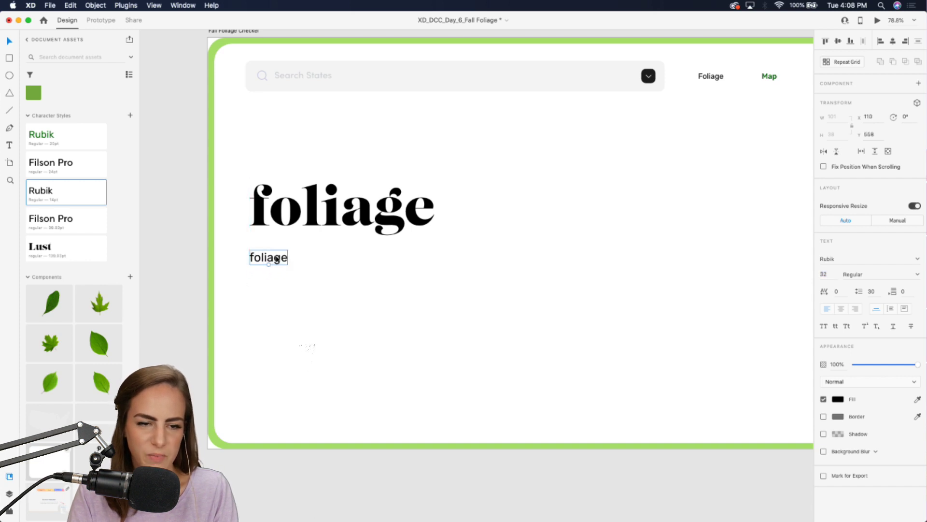
Replace the copied text under the heading with "Leaf changes across the U.S." and keep its box at auto width
click(904, 309)
drag(297, 265, 447, 282)
double_click(278, 261)
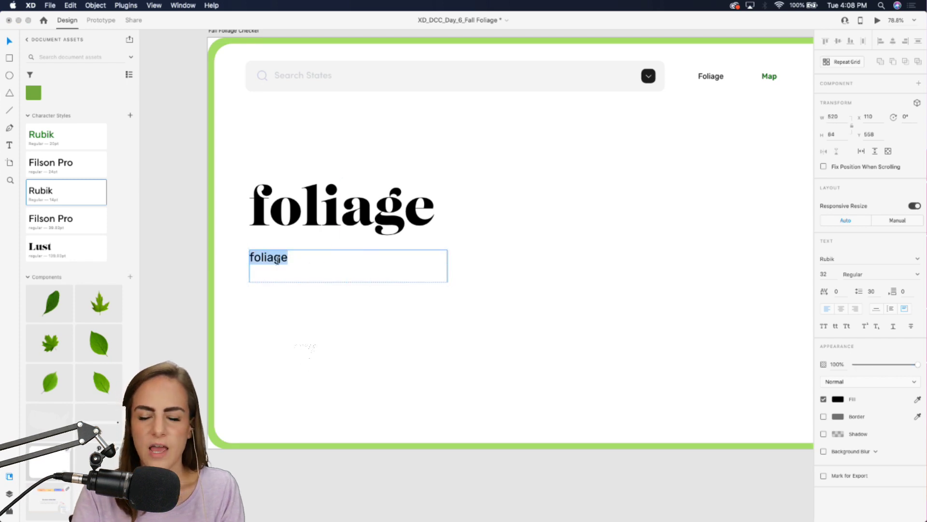
text(Leaf cha)
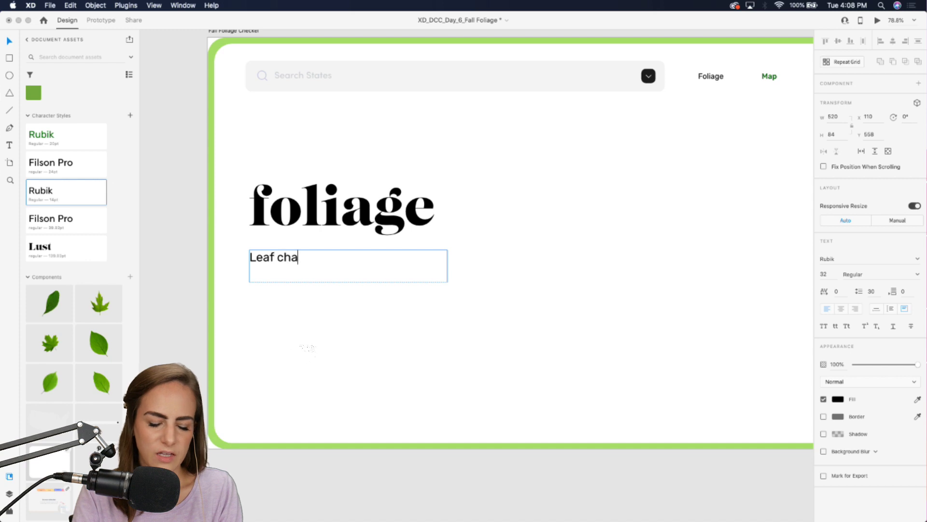
text(nges across the U.S.)
key(Escape)
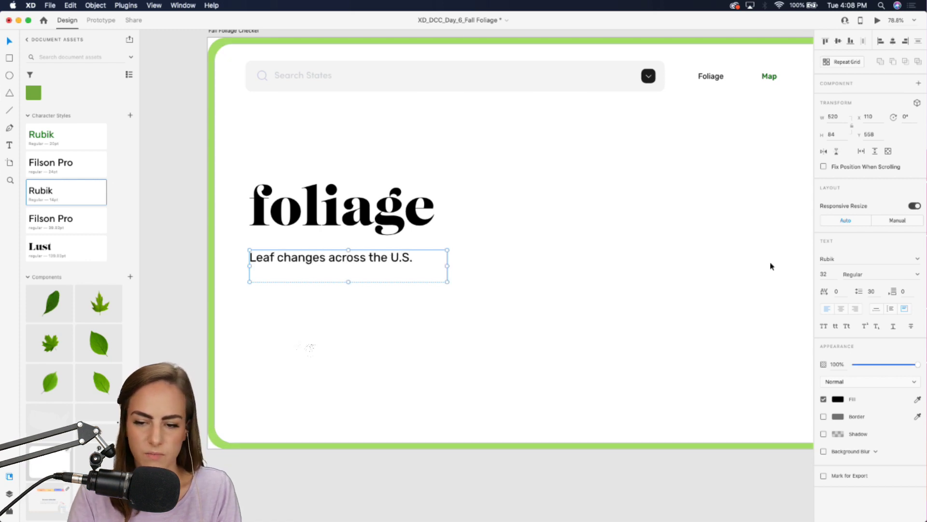
click(877, 308)
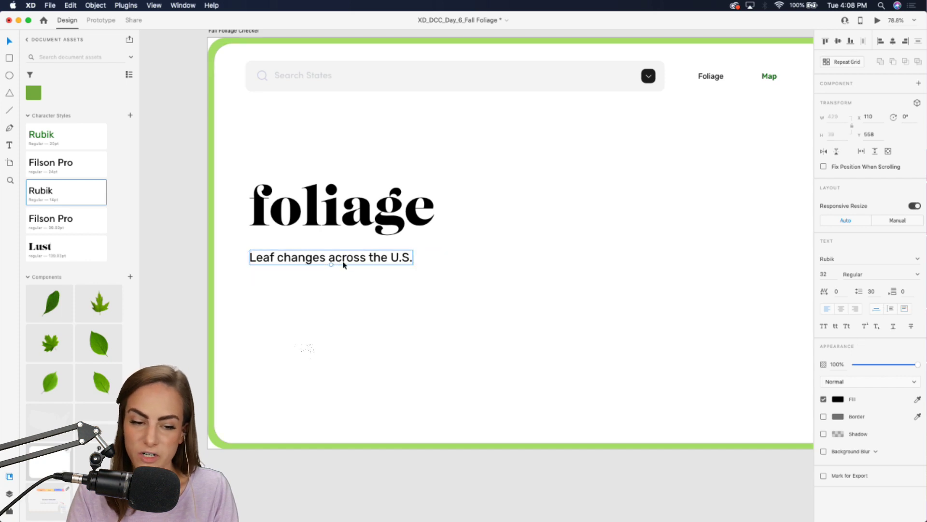
Increase the subheading's size to 37 and move it up closer to the foliage heading, at Y 540
click(826, 273)
key(Up)
key(Up)
key(Up)
key(Up)
key(Up)
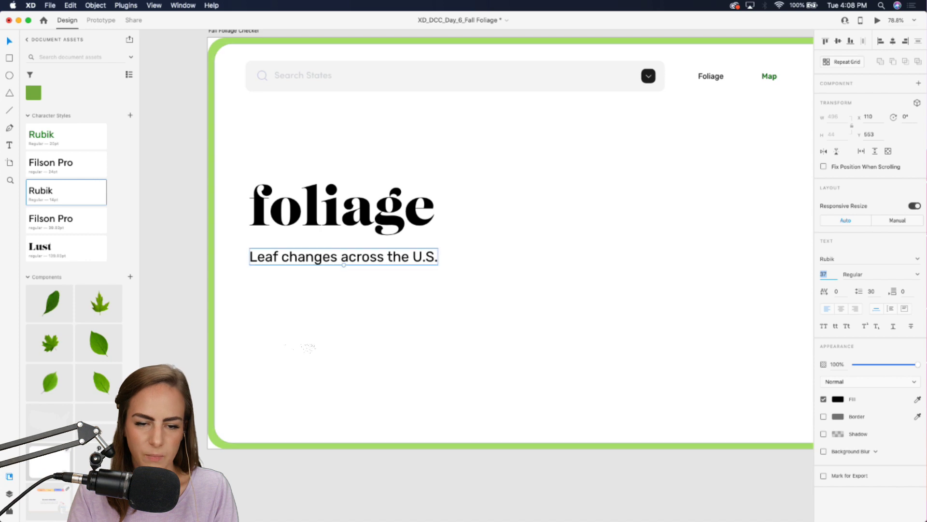
drag(258, 249, 261, 244)
scroll(262, 252, right, 3)
scroll(261, 252, down, 1)
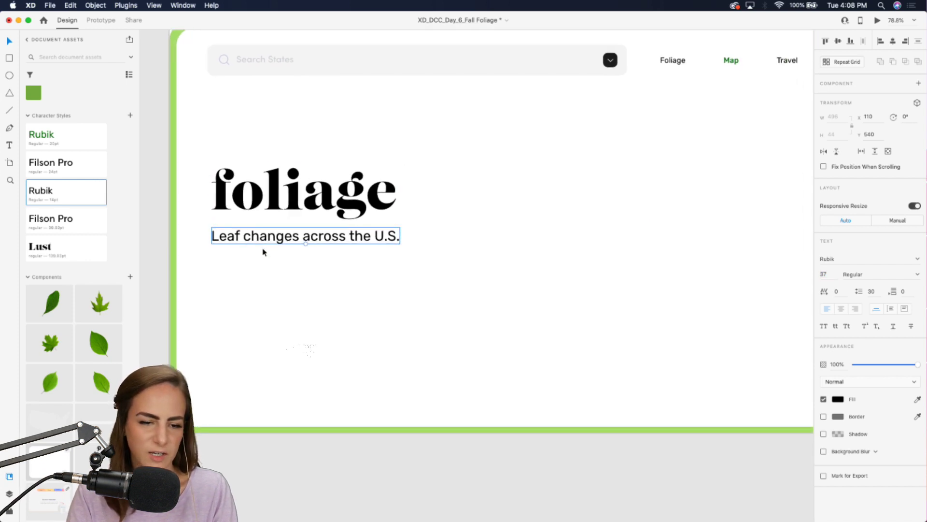
Duplicate the subheading below itself in the 14 pt black Rubik style, as a fixed-size 472 × 176 text box at Y 642
drag(304, 240, 294, 309)
click(46, 192)
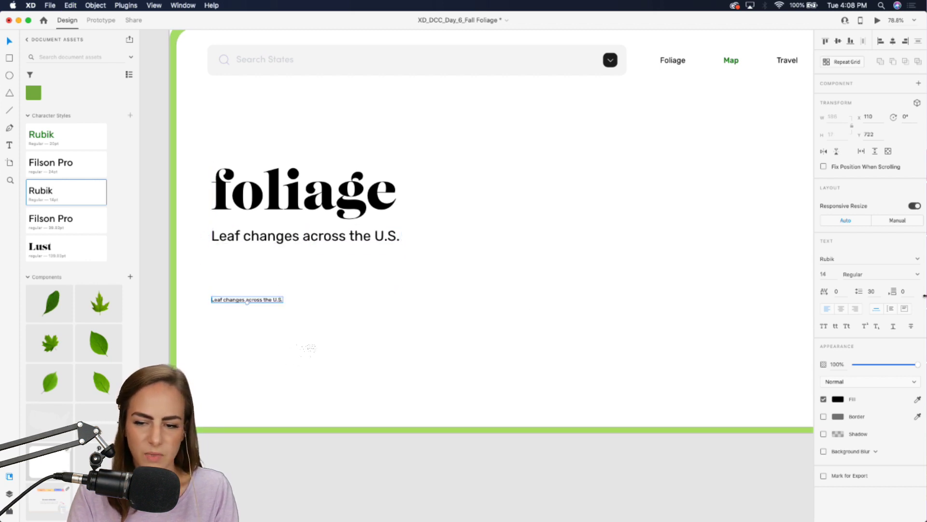
click(905, 310)
drag(283, 303, 391, 363)
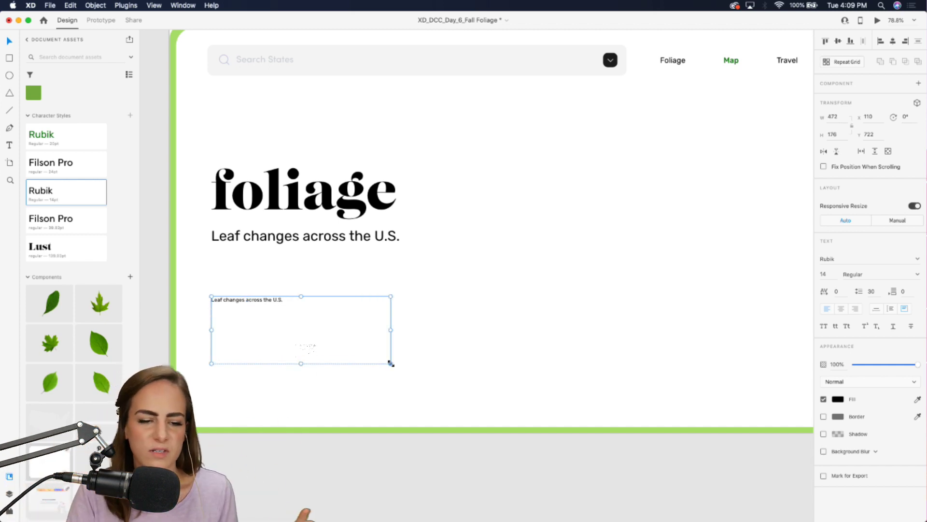
drag(225, 299, 228, 269)
Reword the small text as "This site shows leaf changes across the U.S."
double_click(252, 272)
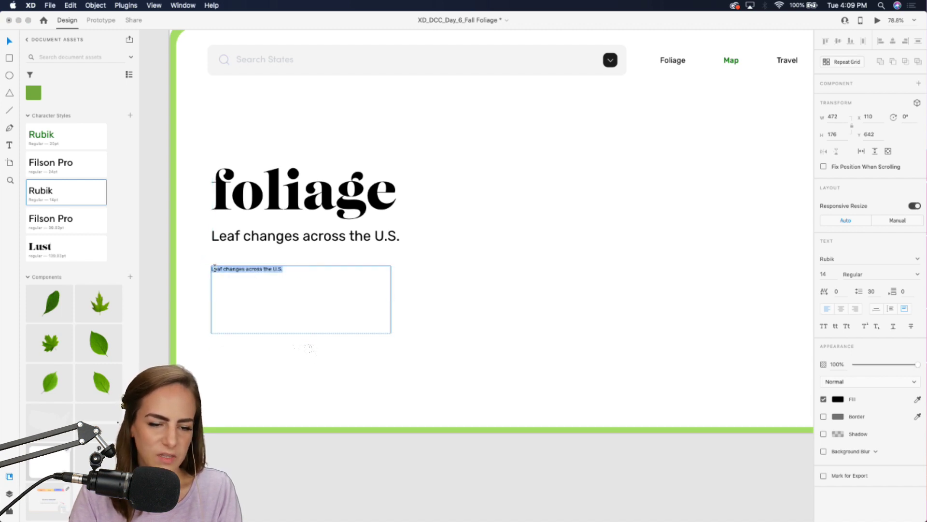
click(214, 268)
key(BackSpace)
text(This site is a)
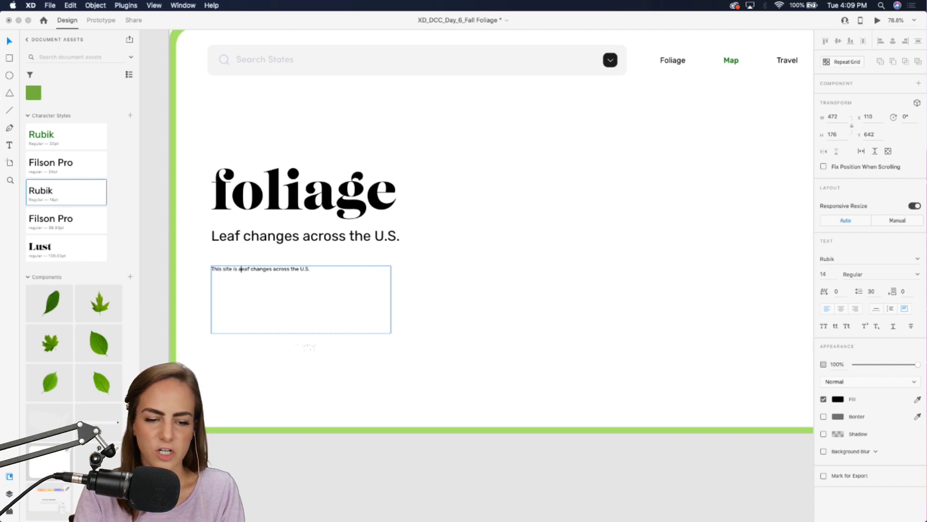
key(BackSpace)
text(shows)
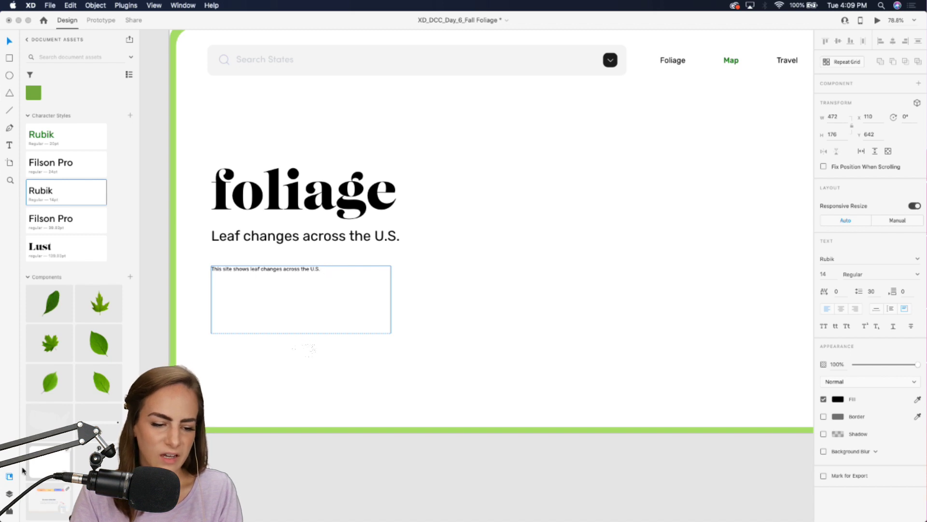
click(12, 40)
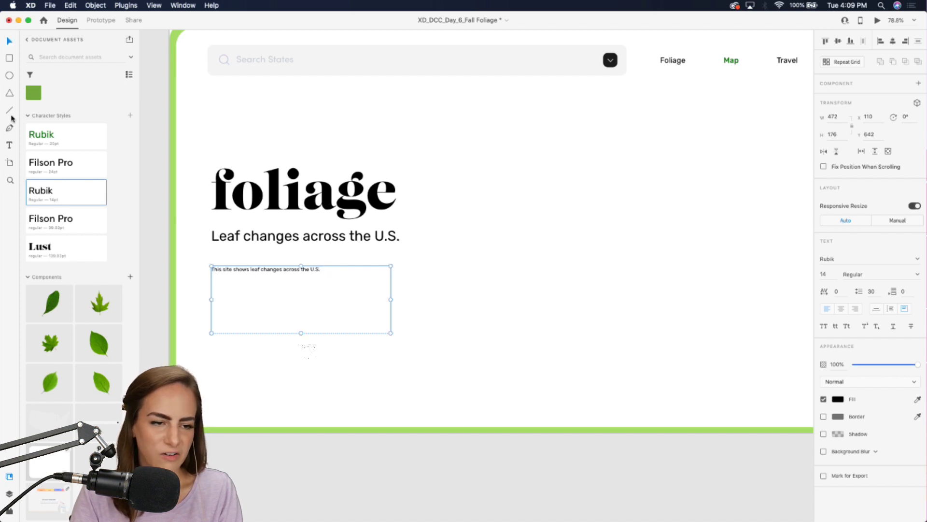
Fill the small text box with standard Latin Lorem Ipsum, reduce its opacity to 45% and nudge it up to Y 637
click(9, 511)
click(75, 284)
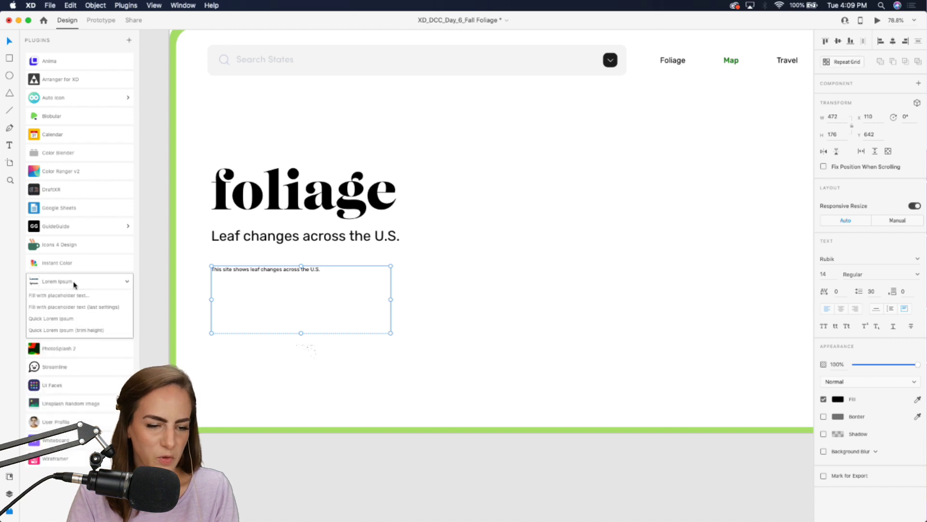
click(74, 295)
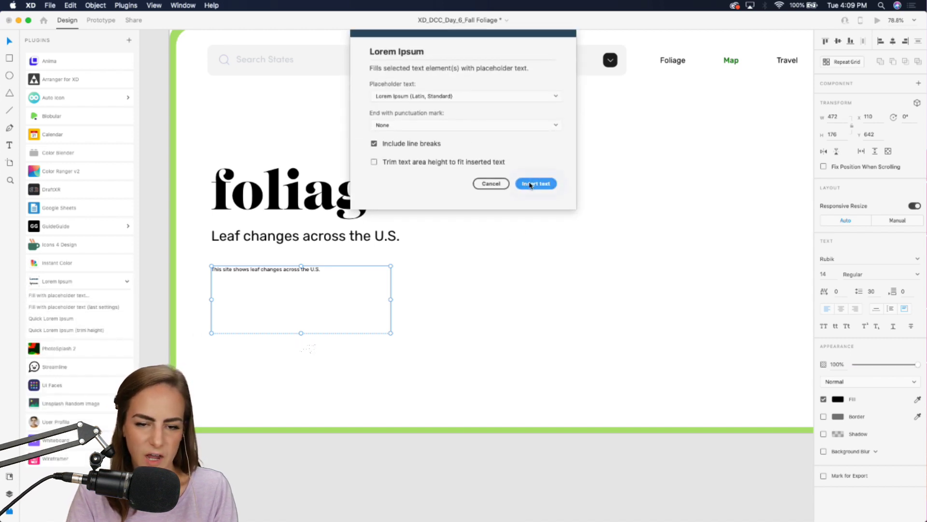
click(531, 185)
click(9, 476)
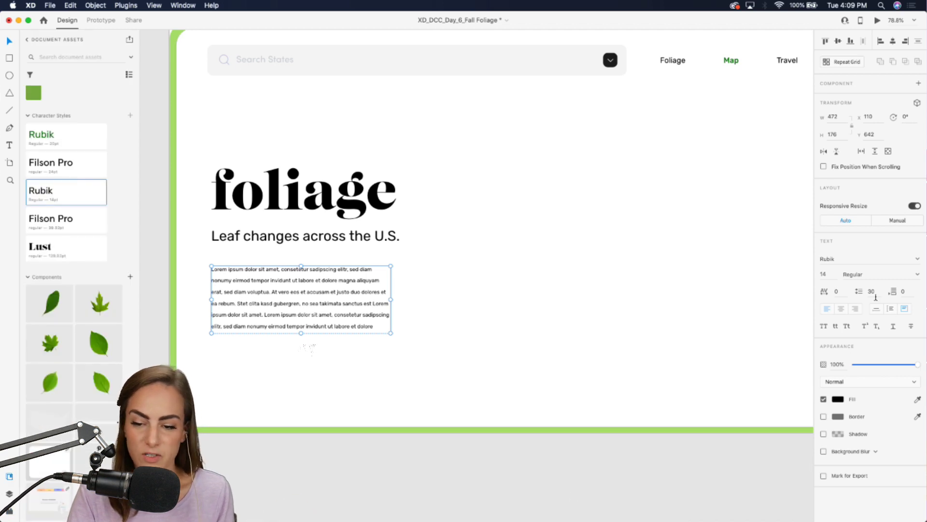
drag(918, 364, 883, 368)
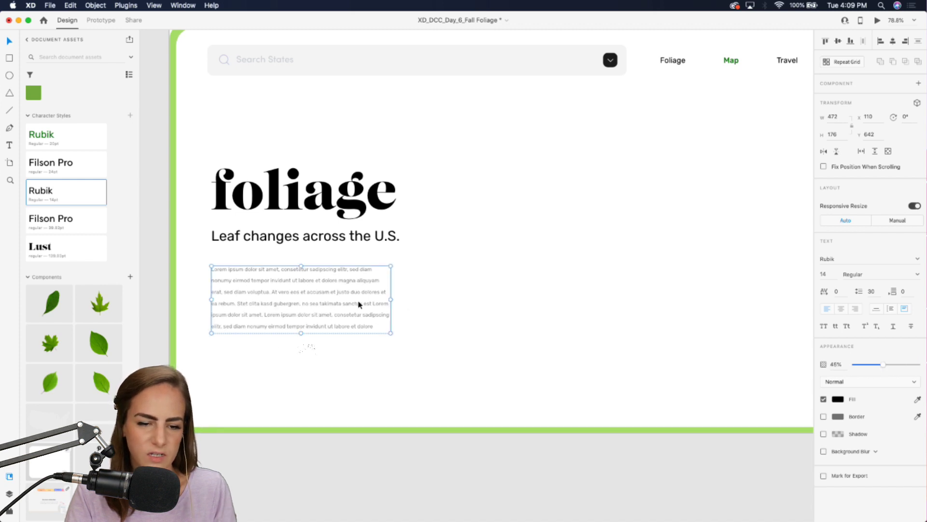
drag(336, 294, 337, 292)
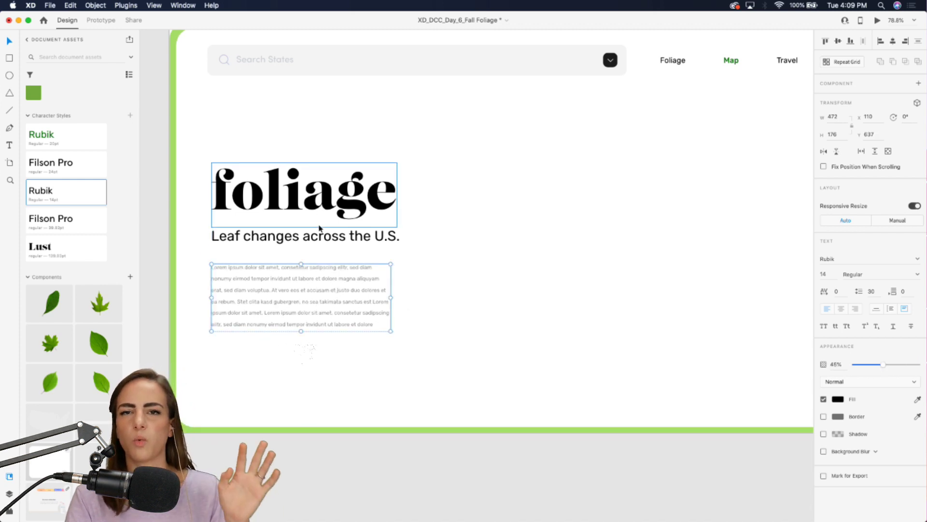
Move the heading, subheading and paragraph up together so the heading sits at Y 331
shift+click(366, 238)
shift+click(346, 198)
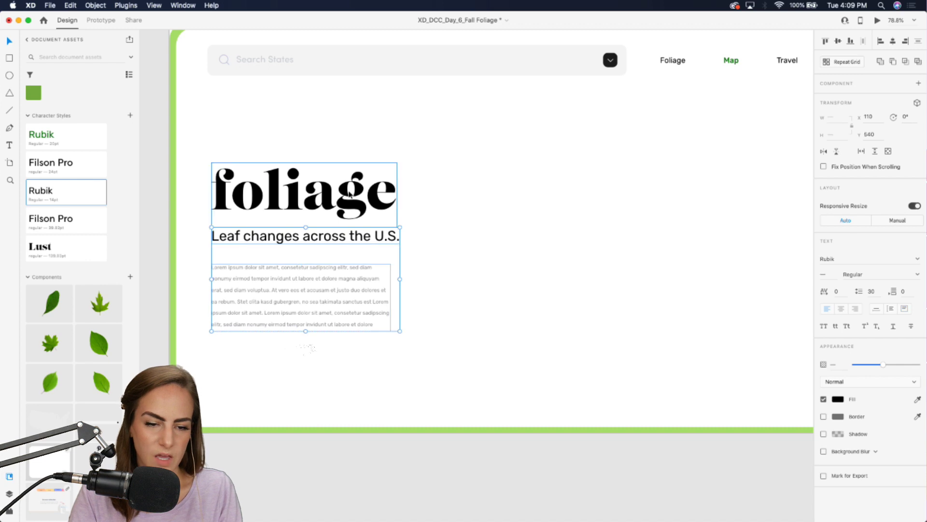
drag(347, 198, 346, 186)
key(super+0)
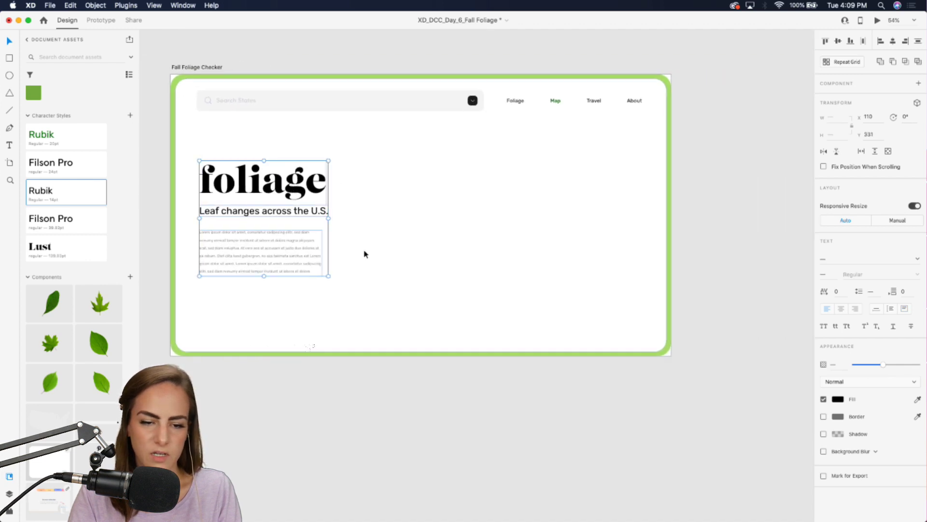
click(418, 415)
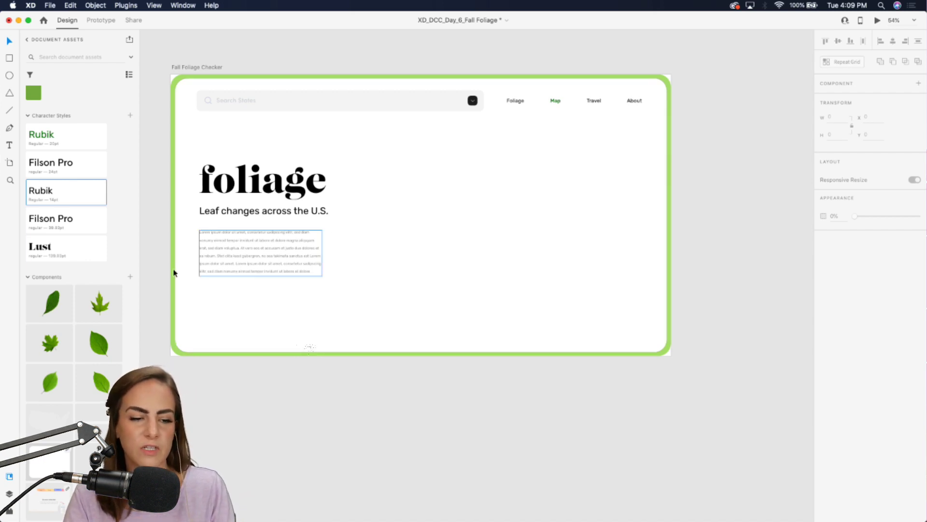
Add the grey U.S. map component and place it beside the text block on the artboard at X 866, Y 259
drag(36, 421, 357, 393)
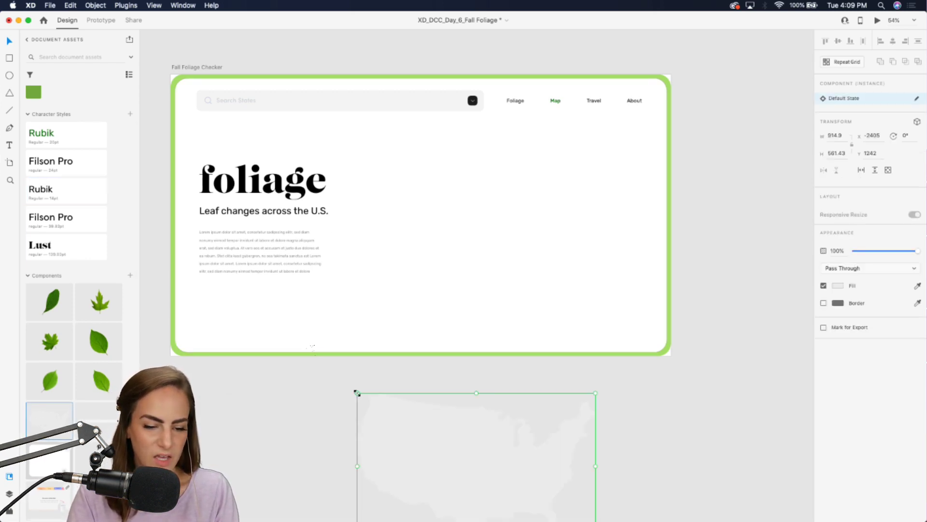
drag(449, 471, 468, 221)
scroll(474, 227, up, 3)
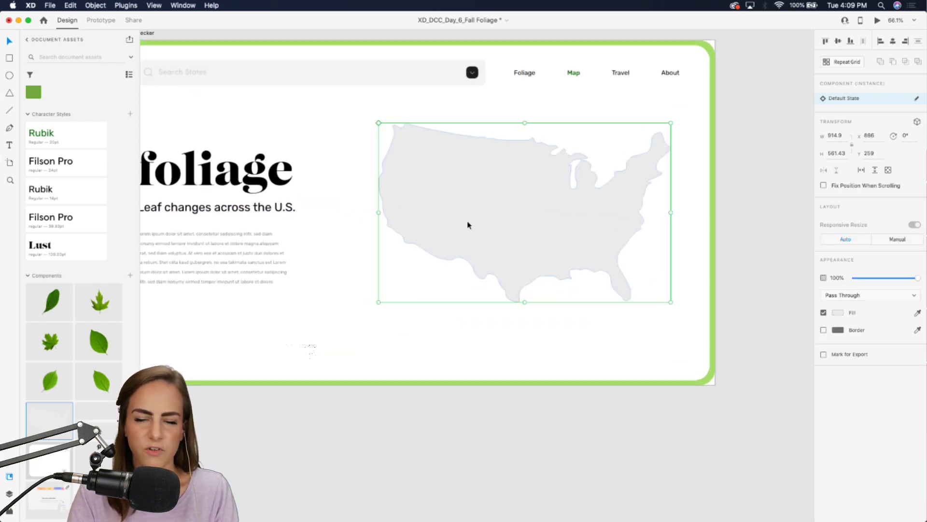
scroll(410, 272, right, 2)
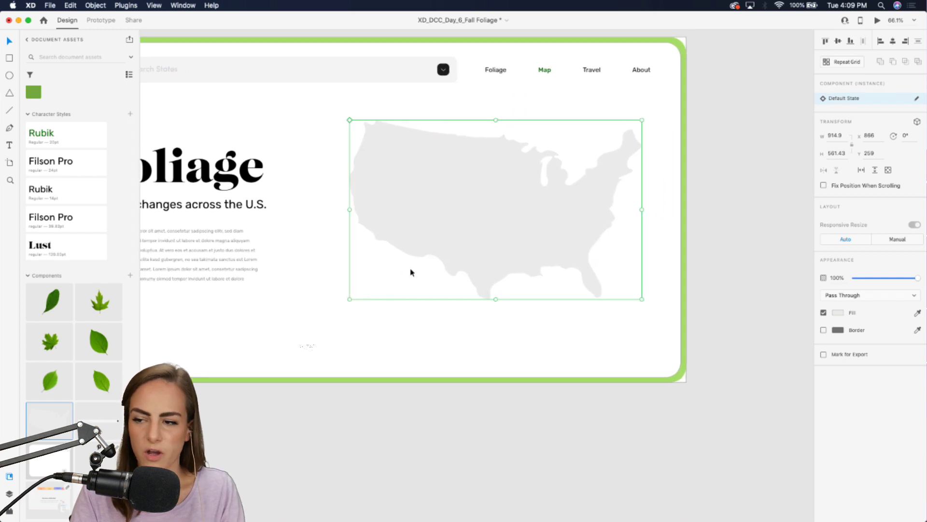
click(375, 497)
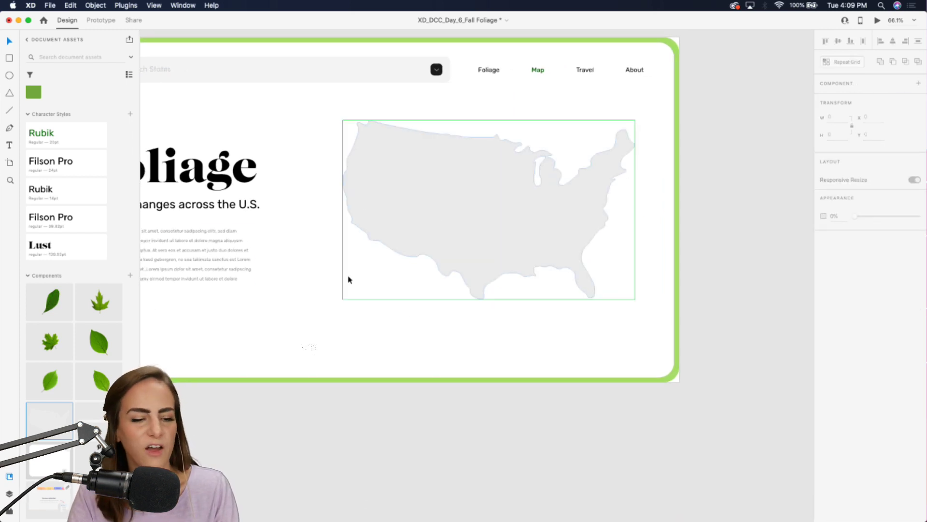
Place the dark green oval leaf component on the western part of the map and the pointed maple leaf below the artboard
drag(66, 292, 394, 178)
click(296, 418)
drag(98, 305, 459, 429)
scroll(458, 429, down, 3)
scroll(459, 429, right, 2)
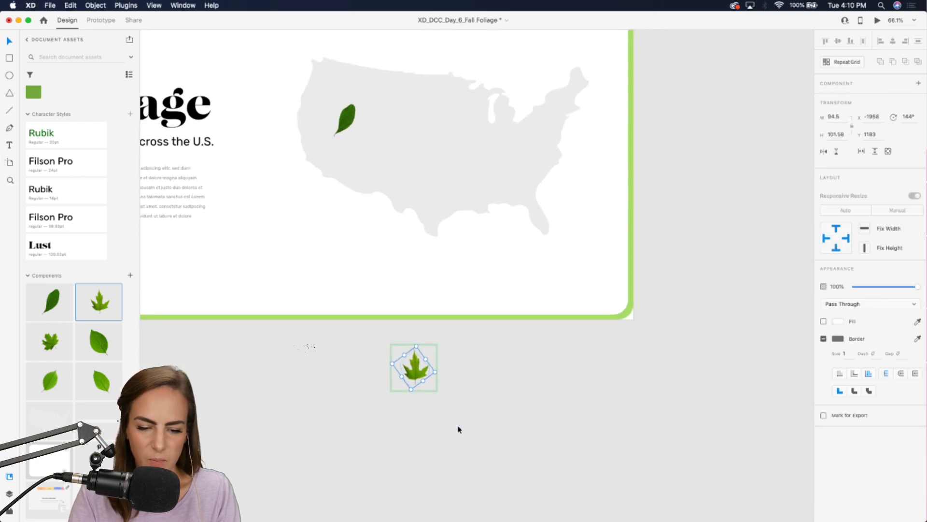
Inspect the masked leaf photo inside the pointed maple leaf component
double_click(419, 376)
scroll(417, 371, up, 5)
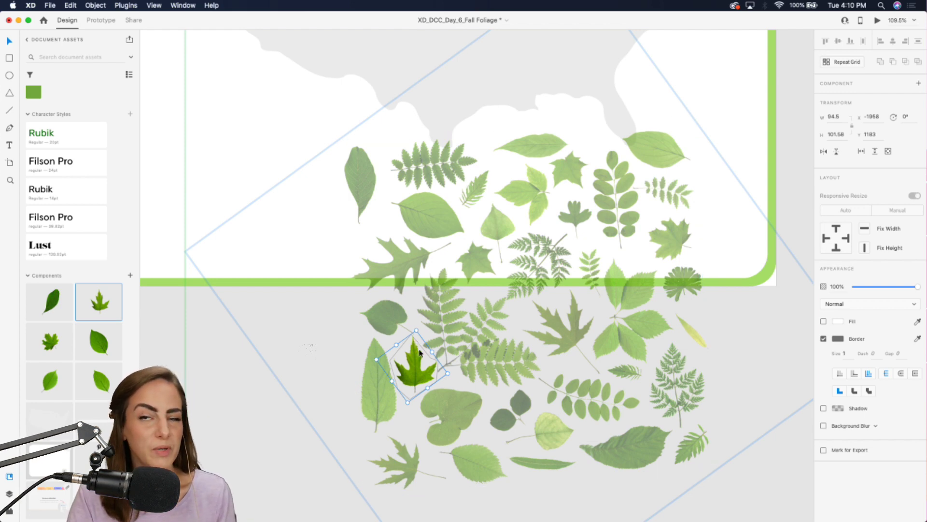
scroll(403, 391, up, 3)
scroll(404, 396, down, 2)
scroll(404, 396, left, 2)
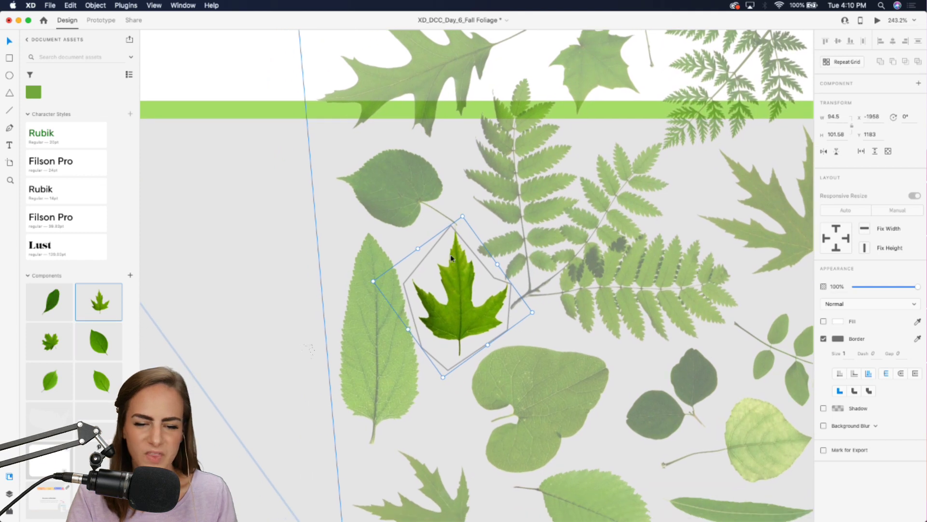
key(Escape)
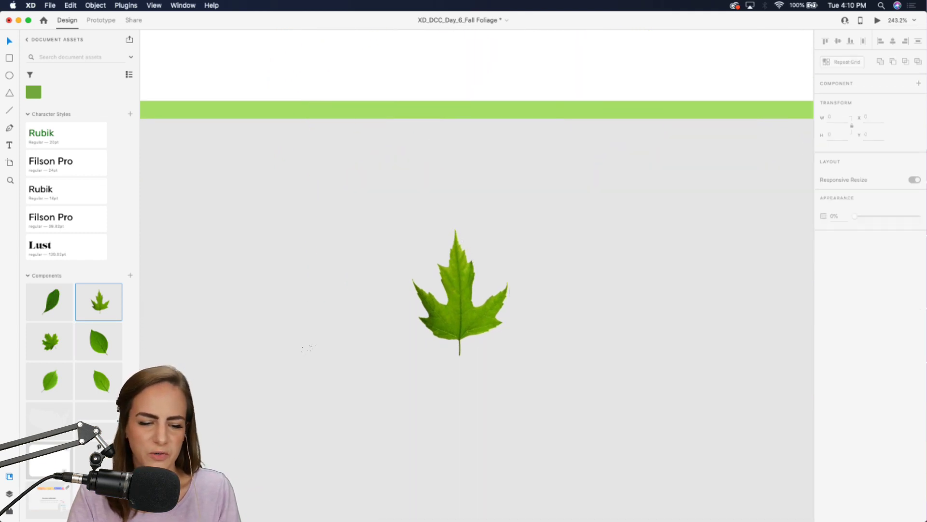
Move the pointed maple leaf from below the artboard onto the south-central part of the map, above Texas
scroll(207, 474, down, 5)
scroll(359, 424, up, 2)
scroll(359, 423, left, 3)
drag(389, 443, 399, 134)
scroll(400, 138, up, 6)
scroll(400, 139, left, 1)
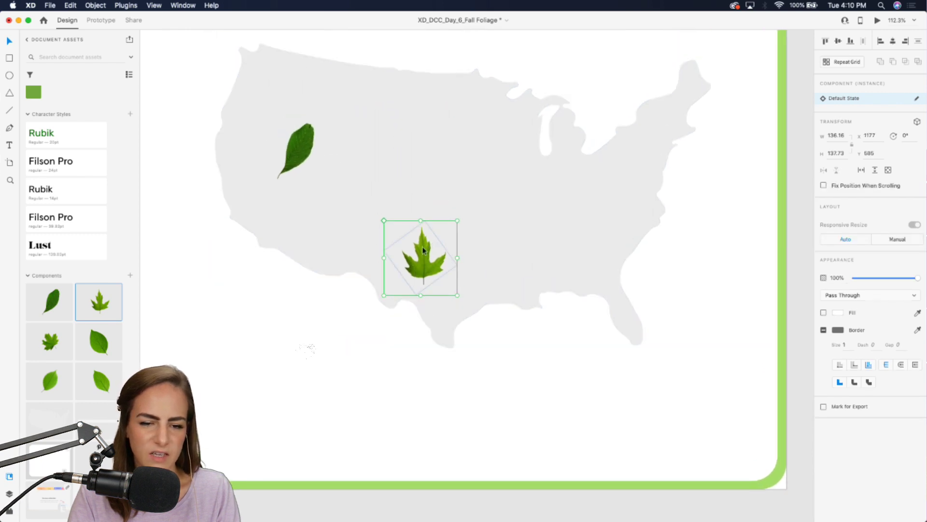
drag(422, 247, 447, 251)
Rotate the dark oval leaf to 131° and move it into the map's northwest corner
click(308, 140)
drag(322, 114, 306, 238)
drag(294, 167, 276, 121)
Add the broad maple leaf component to the southeast of the map and nudge both maple leaves farther apart
scroll(275, 120, down, 3)
drag(50, 341, 805, 335)
scroll(805, 361, right, 5)
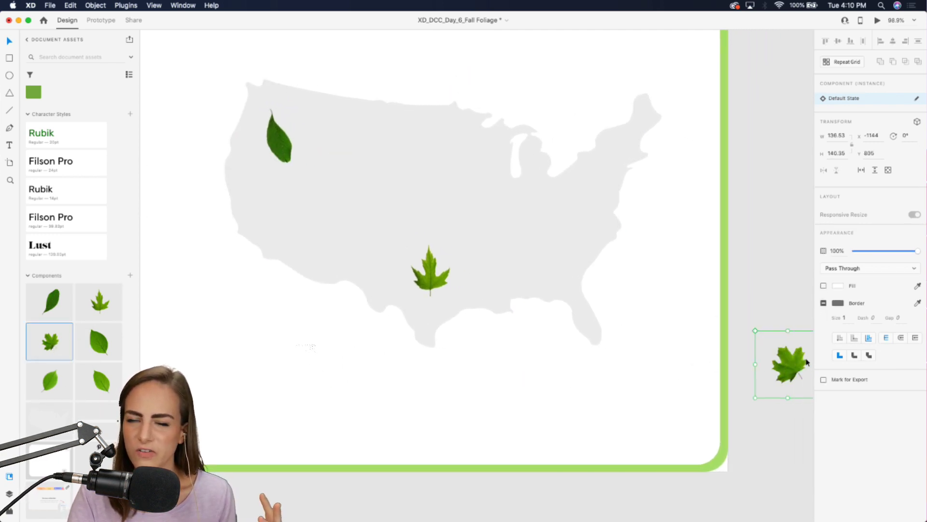
drag(790, 366, 535, 260)
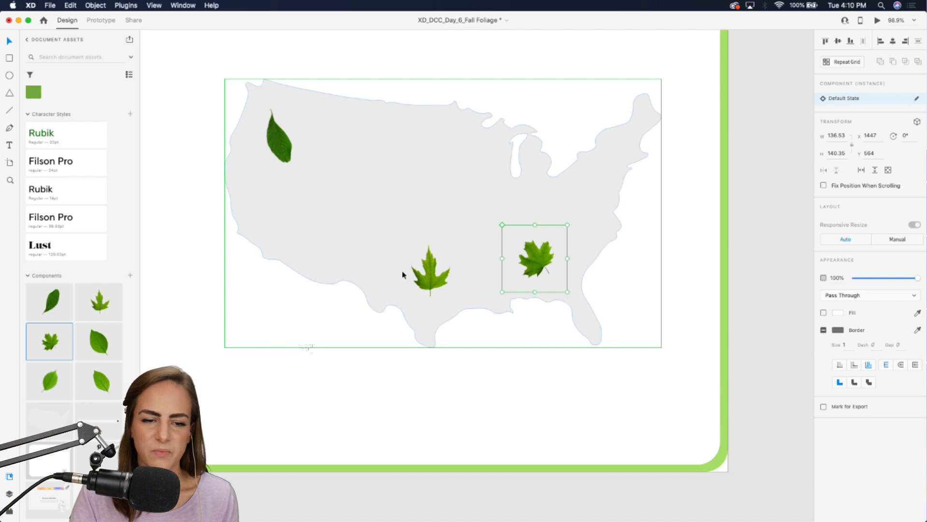
drag(430, 270, 425, 275)
drag(535, 258, 547, 254)
Add the three remaining green leaf components to the map's centre, southwest and northeast
drag(34, 374, 465, 198)
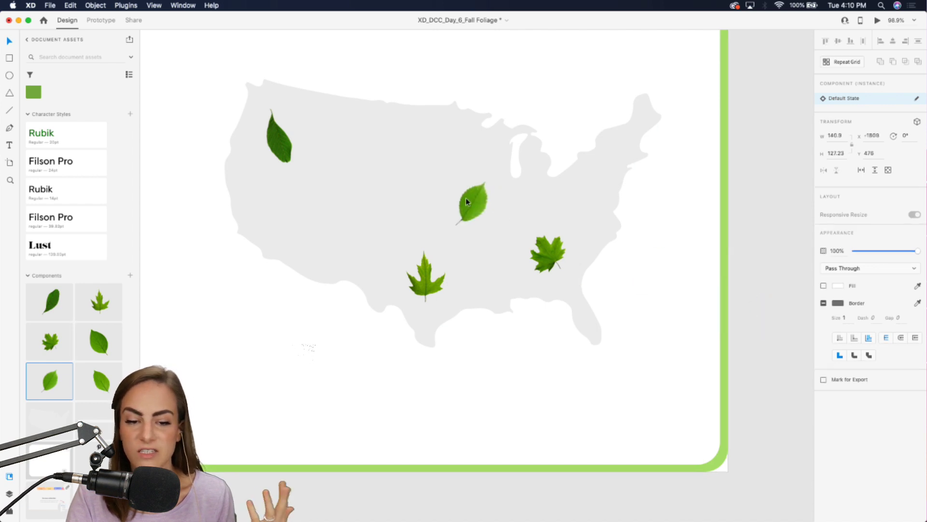
drag(106, 380, 292, 228)
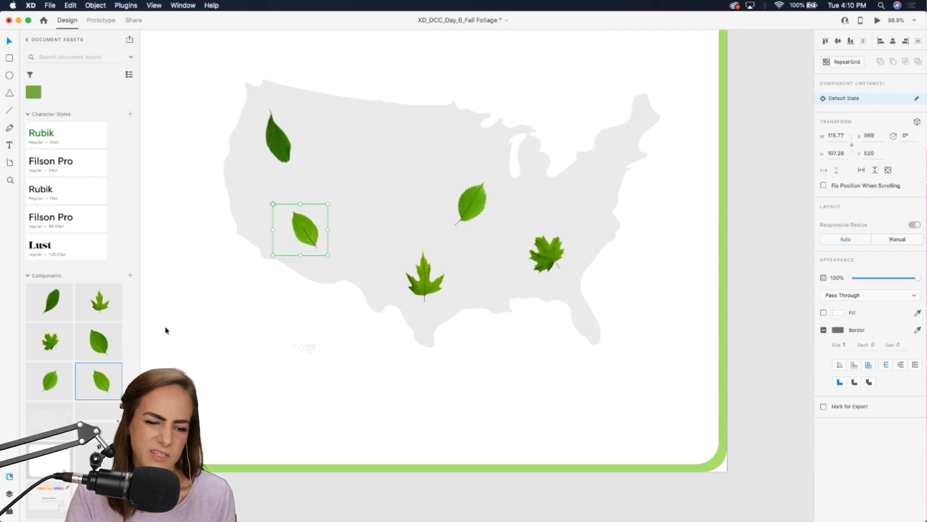
drag(99, 342, 796, 333)
drag(314, 150, 583, 189)
Move the pointed maple leaf up beside the northwest leaf and shift the central oval leaf slightly east
click(425, 292)
drag(425, 292, 355, 192)
drag(482, 196, 504, 200)
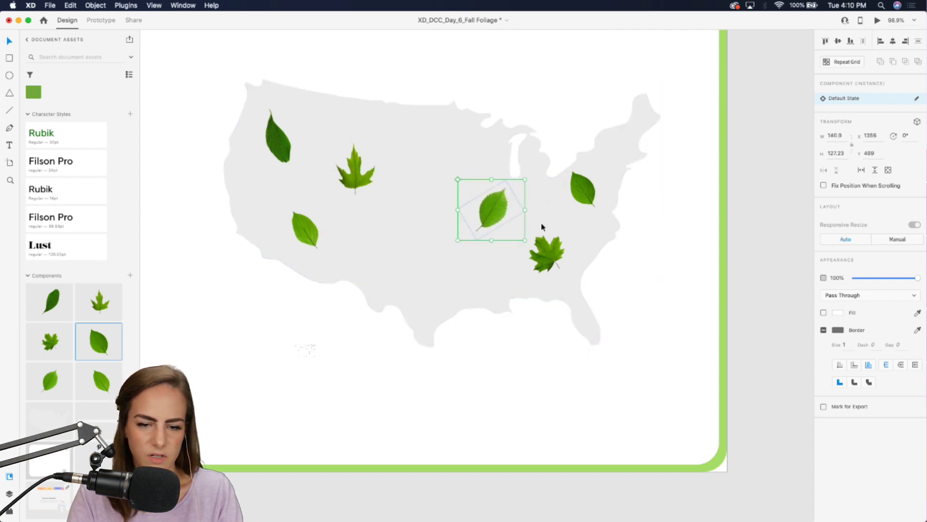
Duplicate the northeast leaf onto the area above Texas and the dark northwest leaf onto the map's north-central area
click(587, 193)
drag(587, 190, 427, 286)
click(546, 254)
drag(283, 144, 441, 156)
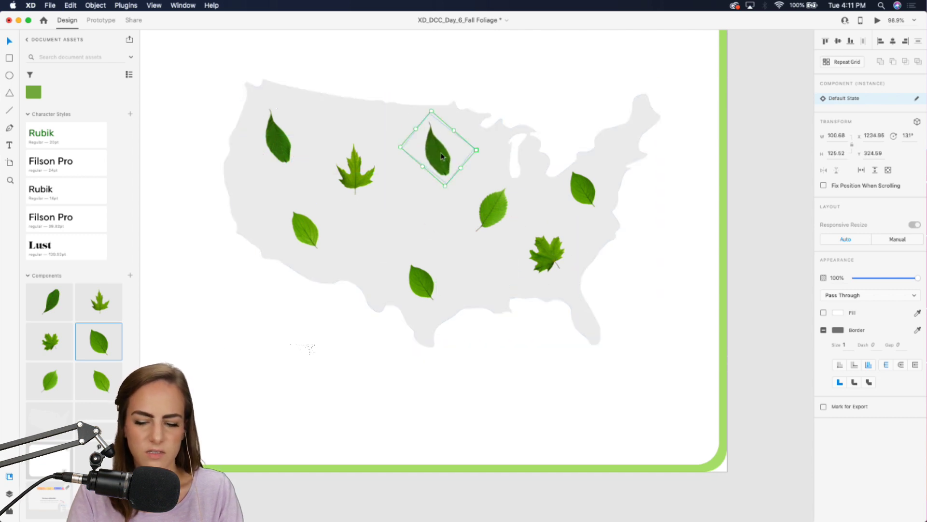
Replace the dark leaf in the map's north-central area with a copy of the southwest leaf, rotated to lean the opposite way
key(Delete)
click(320, 241)
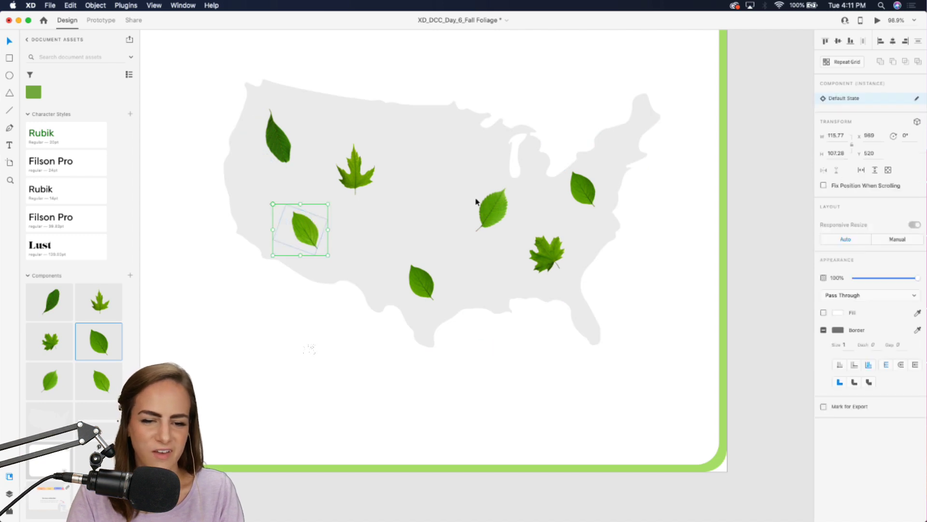
key(super+v)
drag(483, 190, 436, 170)
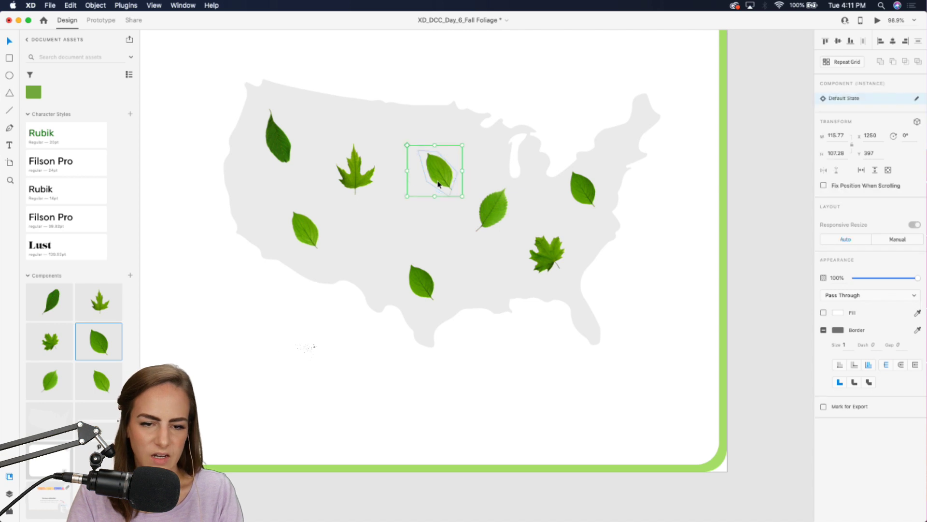
drag(465, 143, 479, 178)
Space out the maple, central oval, Texas and north-central leaves by shifting each slightly to a more even position on the map
drag(360, 156, 365, 154)
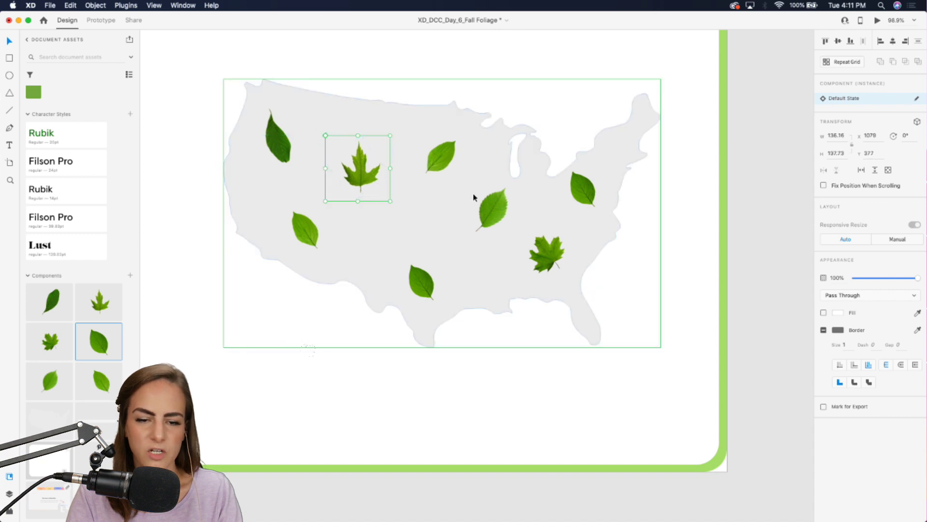
drag(486, 203, 450, 220)
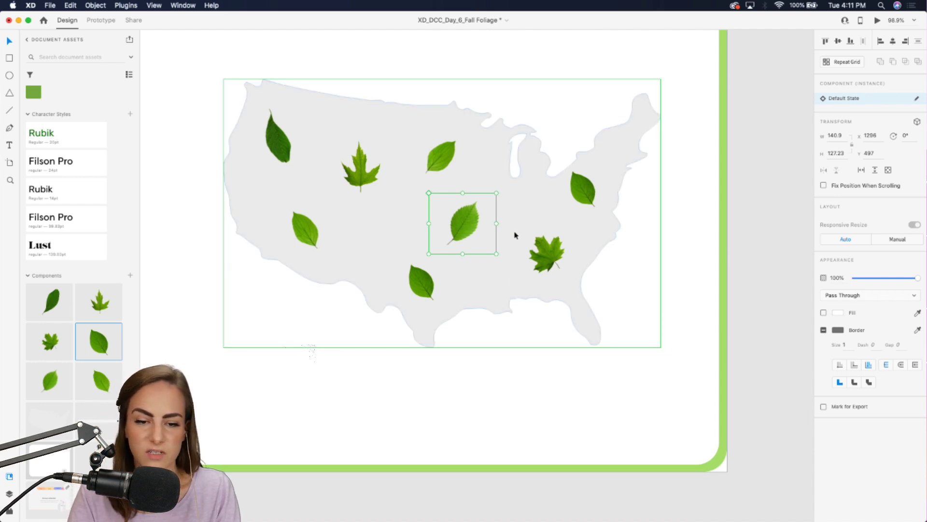
drag(460, 215, 477, 202)
drag(539, 236, 555, 251)
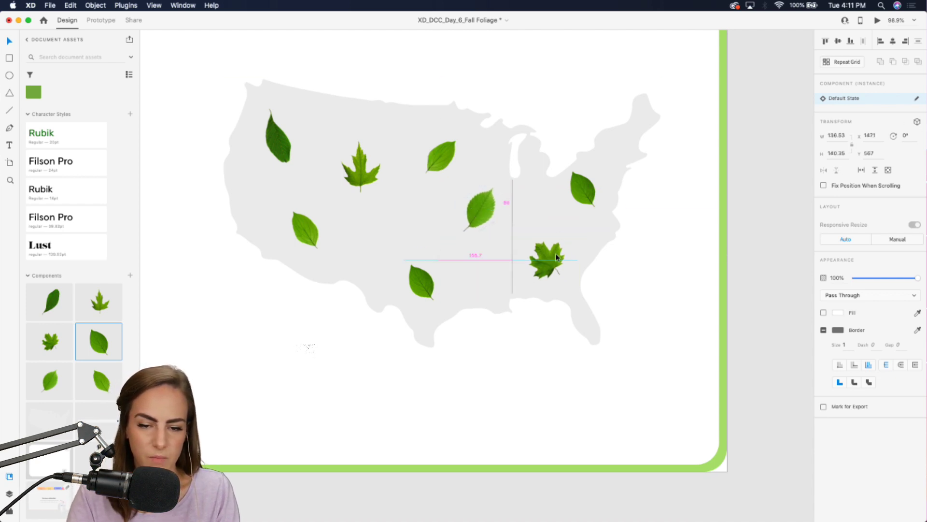
drag(421, 281, 423, 291)
drag(441, 156, 446, 144)
Add a copy of the northeast leaf rotated to 76° at the map's centre and shift the neighbouring oval leaf east
click(598, 195)
click(597, 194)
drag(598, 195, 412, 226)
click(480, 208)
drag(480, 208, 497, 212)
click(406, 224)
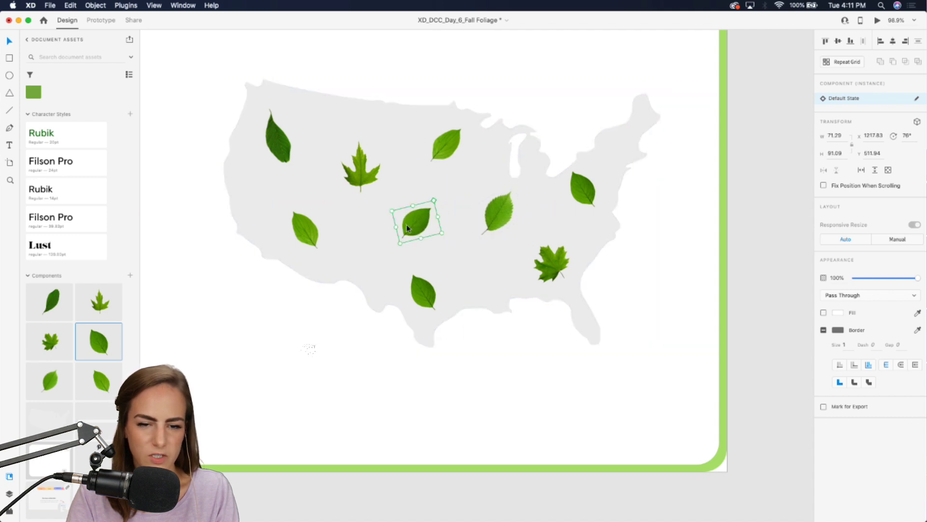
Draw a thin rectangle about 886 wide and 19 high below the map, spanning roughly the map's width
scroll(406, 224, down, 5)
scroll(407, 224, up, 4)
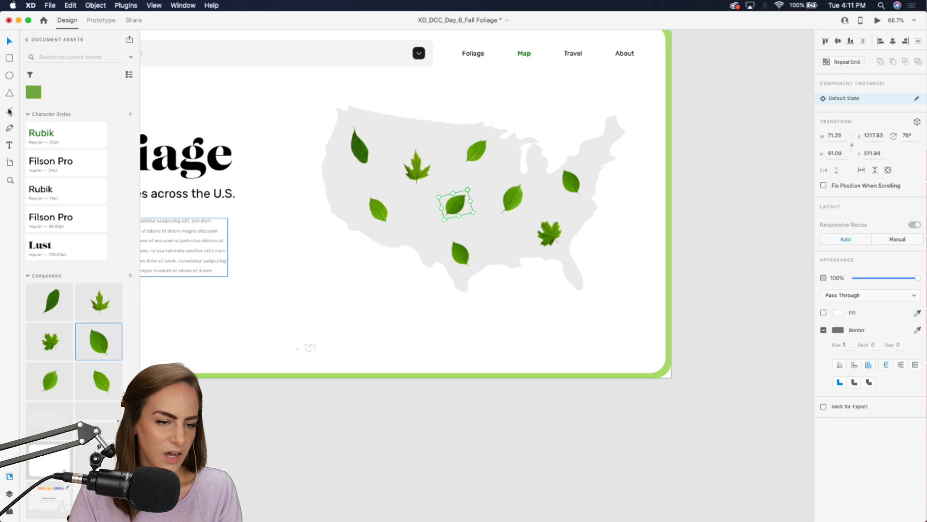
click(9, 58)
scroll(296, 293, up, 3)
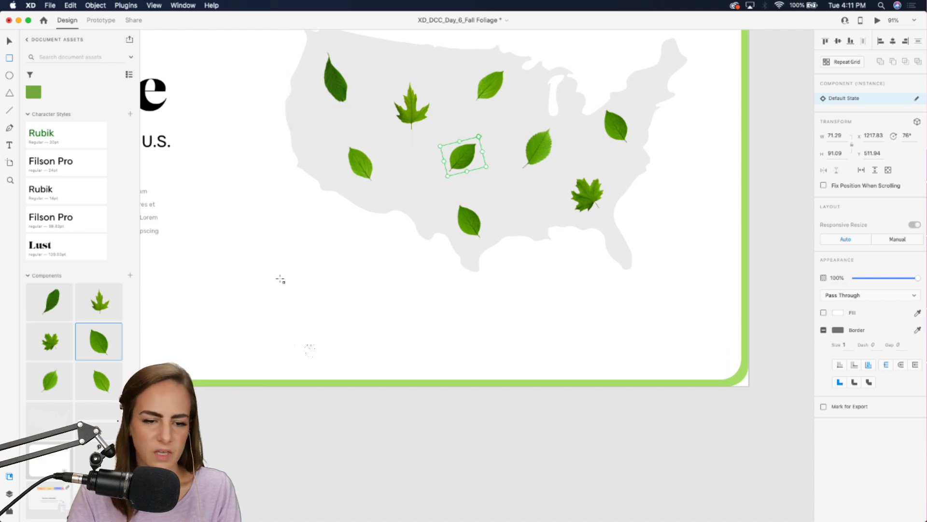
mouse_move(285, 285)
mouse_down()
mouse_move(449, 321)
mouse_move(671, 288)
mouse_move(683, 306)
mouse_move(676, 292)
mouse_move(648, 307)
mouse_up()
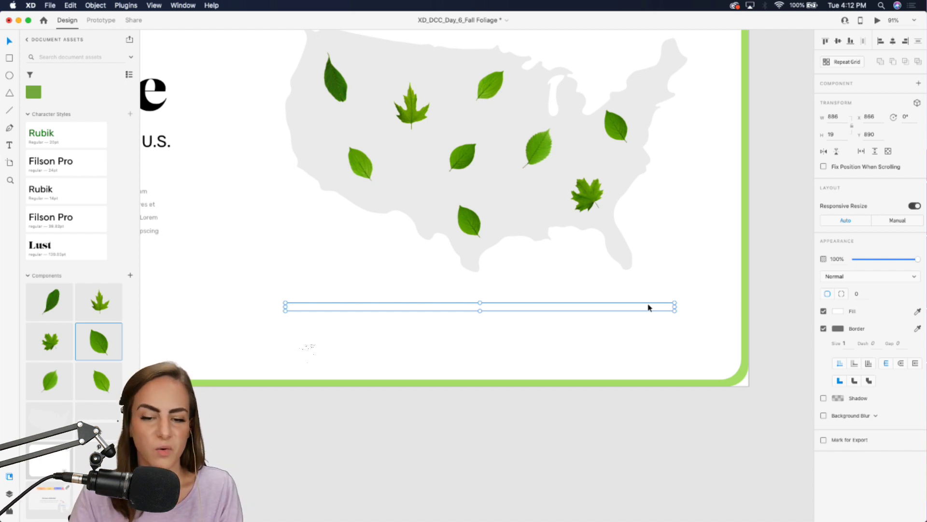
Round the thin bar's corners to a radius of 10 and reduce its height to 14
scroll(658, 309, up, 10)
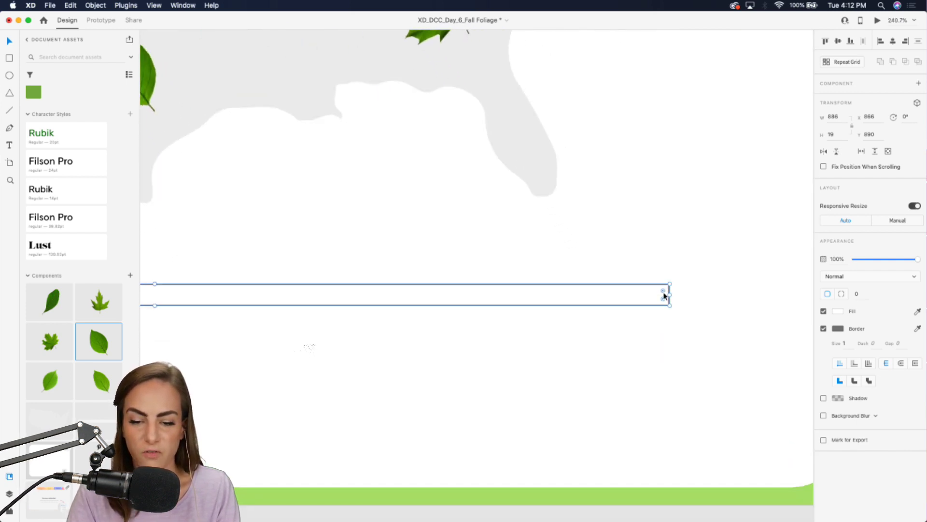
drag(663, 292, 636, 304)
scroll(636, 304, down, 3)
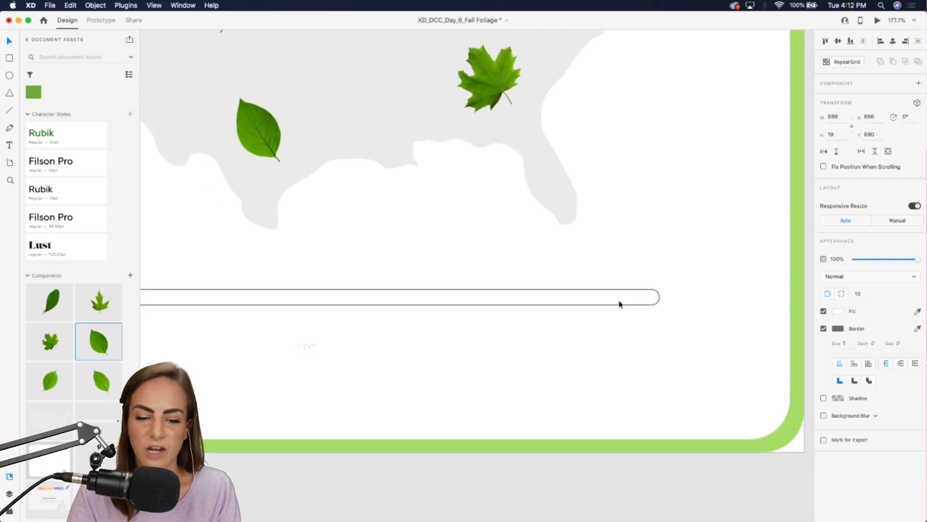
scroll(458, 295, up, 3)
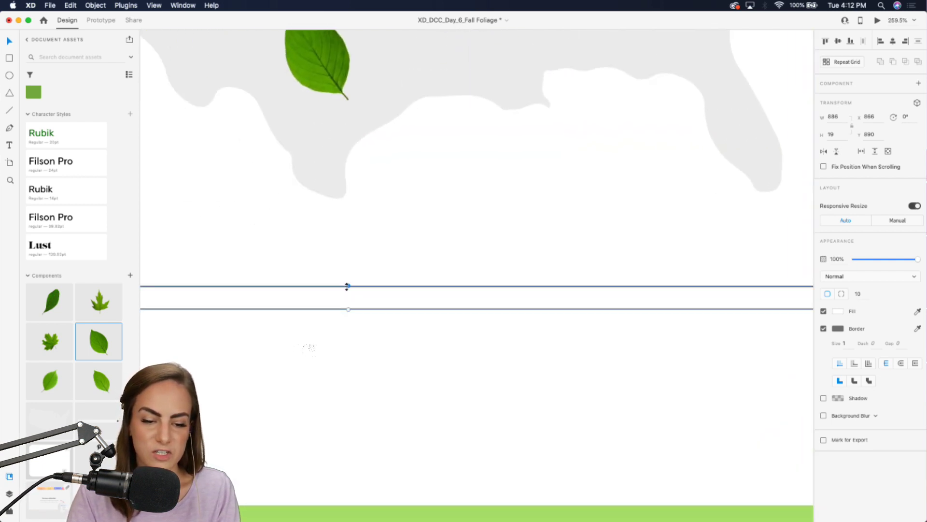
drag(346, 285, 346, 292)
scroll(346, 292, down, 10)
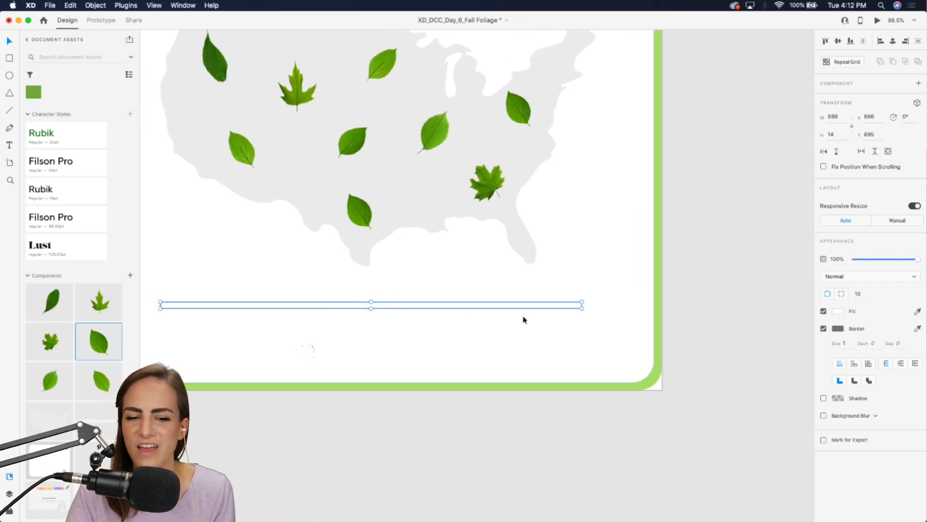
scroll(523, 319, down, 3)
scroll(523, 319, up, 5)
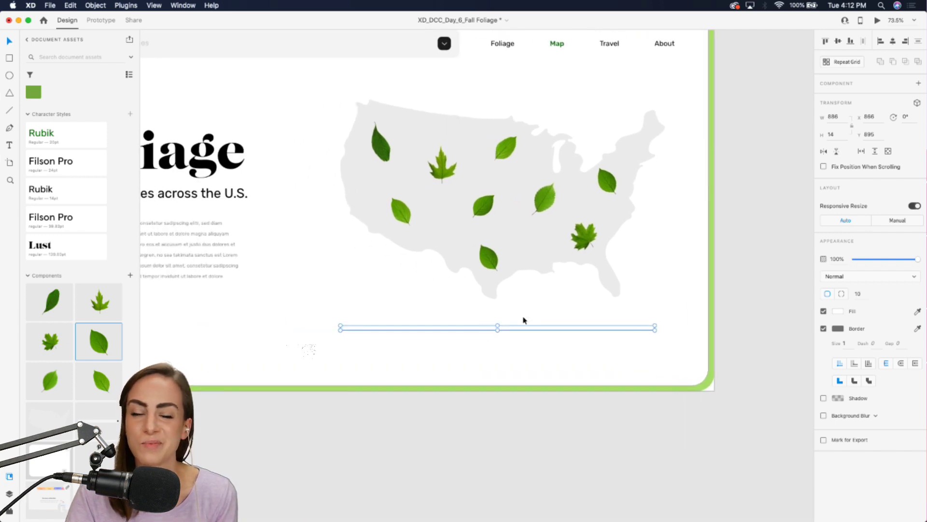
Fill the slider bar with the leaf green document color without a border, and thin it to a height of 10
click(823, 329)
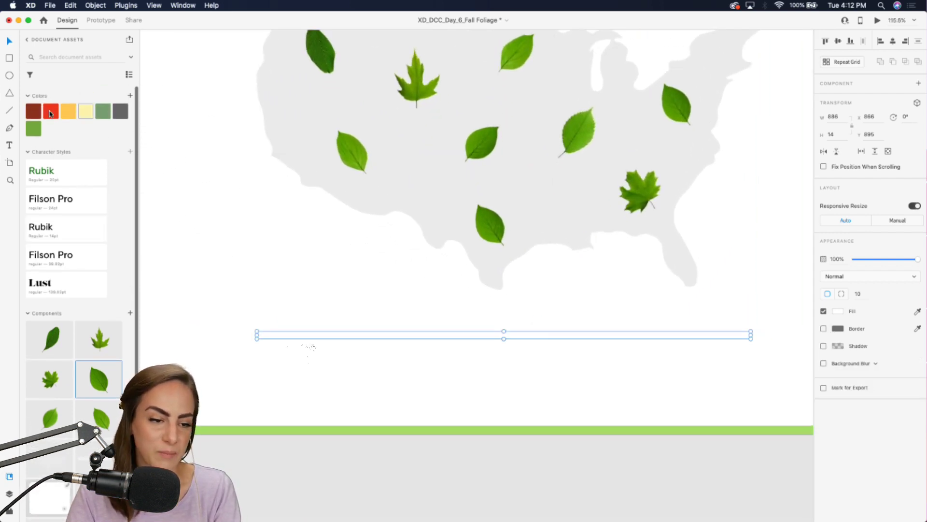
click(33, 129)
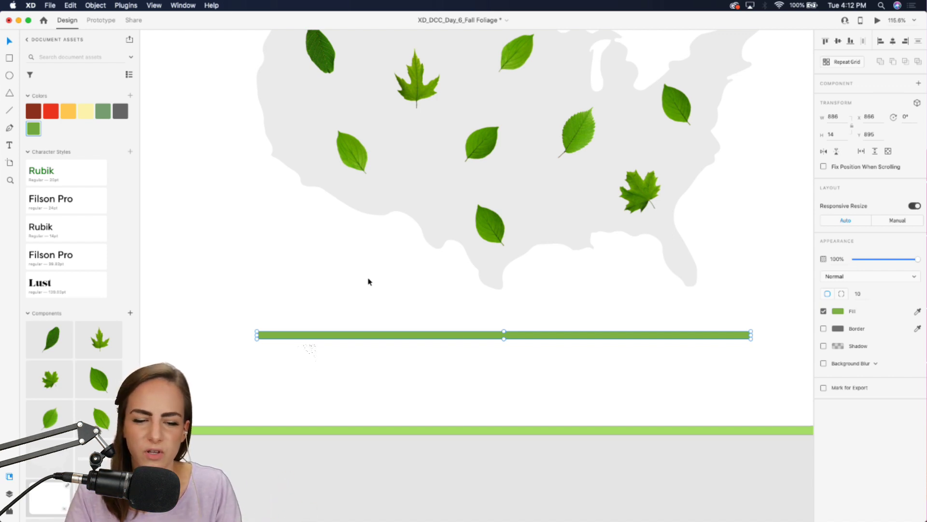
scroll(482, 371, up, 5)
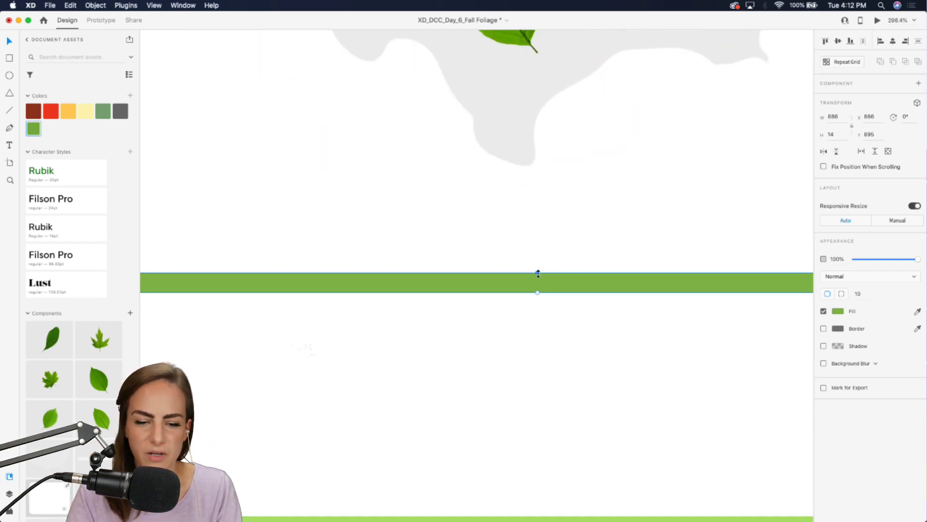
drag(538, 272, 538, 278)
scroll(540, 278, down, 4)
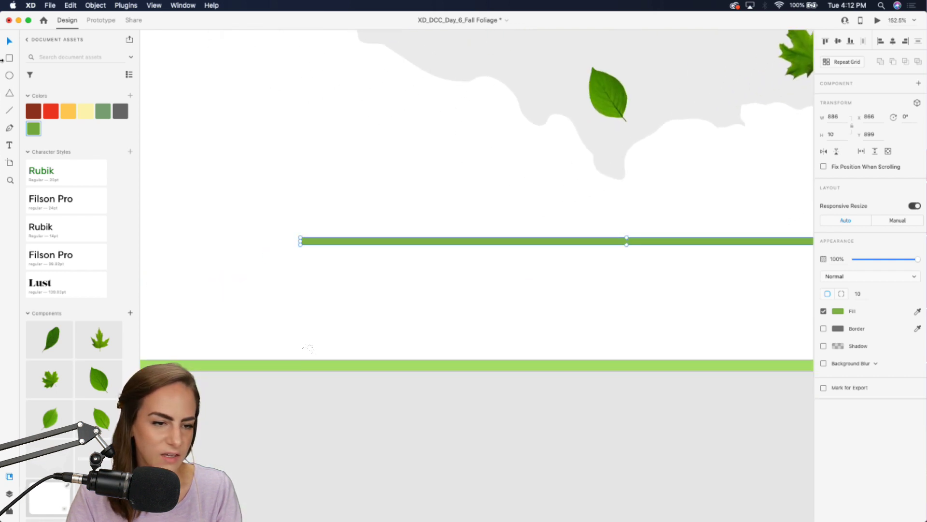
Draw a circle about 23 in diameter over the green bar near its western end as the slider handle
click(10, 76)
scroll(406, 206, up, 4)
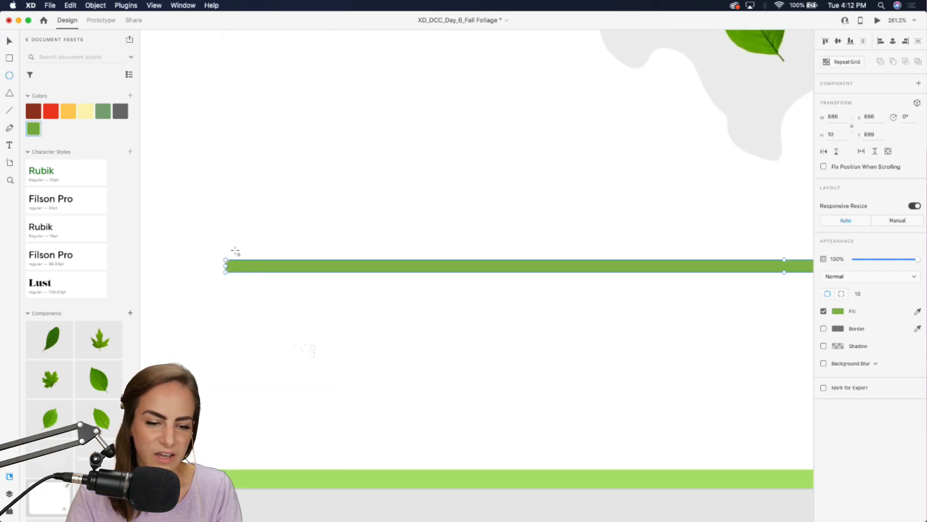
drag(263, 251, 295, 279)
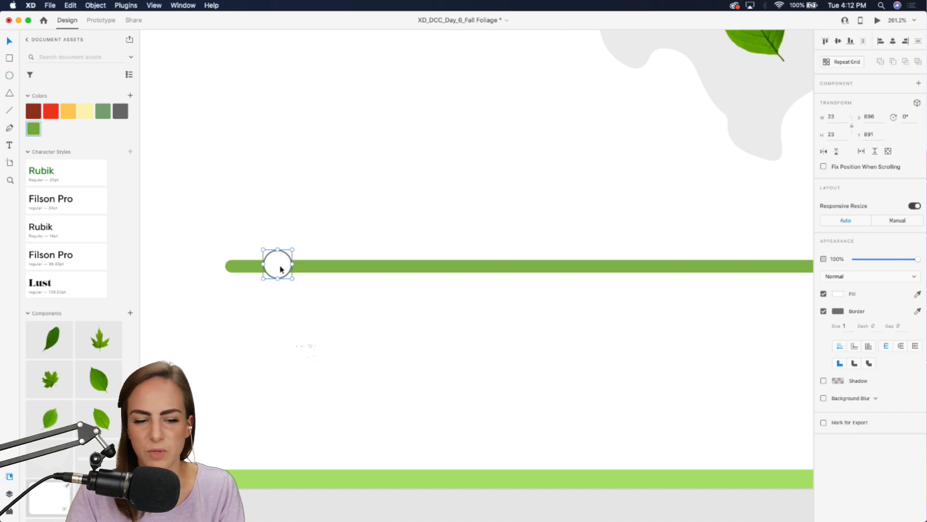
Give the slider handle a dark green border of size 7 and centre it vertically on the bar
click(837, 312)
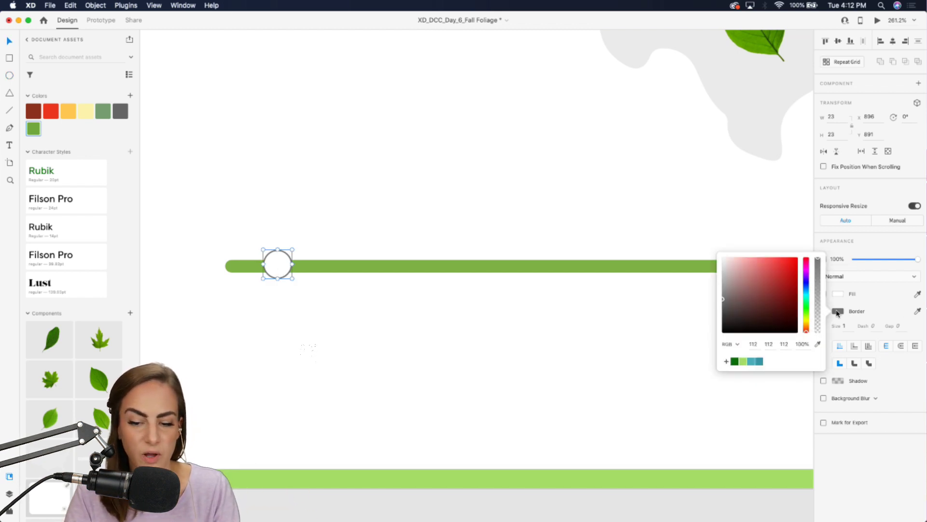
click(735, 362)
click(844, 326)
text(4)
drag(279, 265, 285, 271)
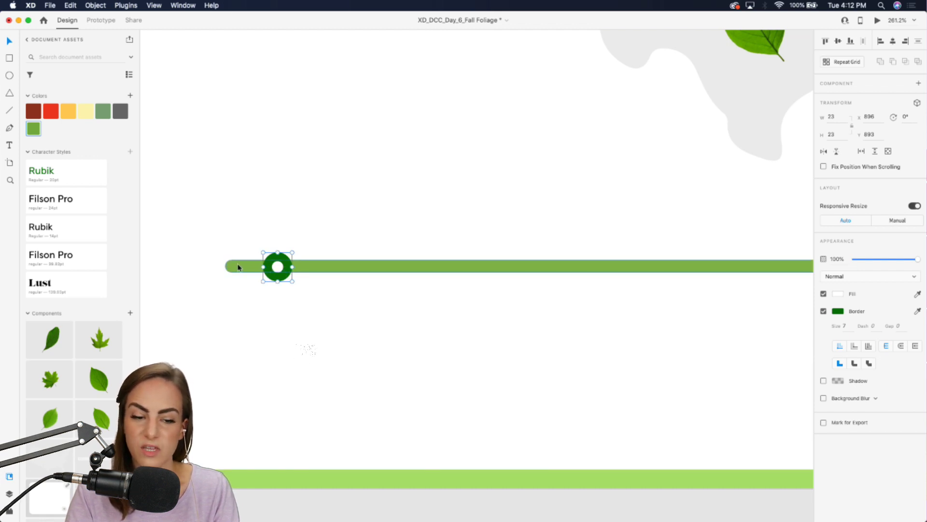
scroll(472, 265, down, 5)
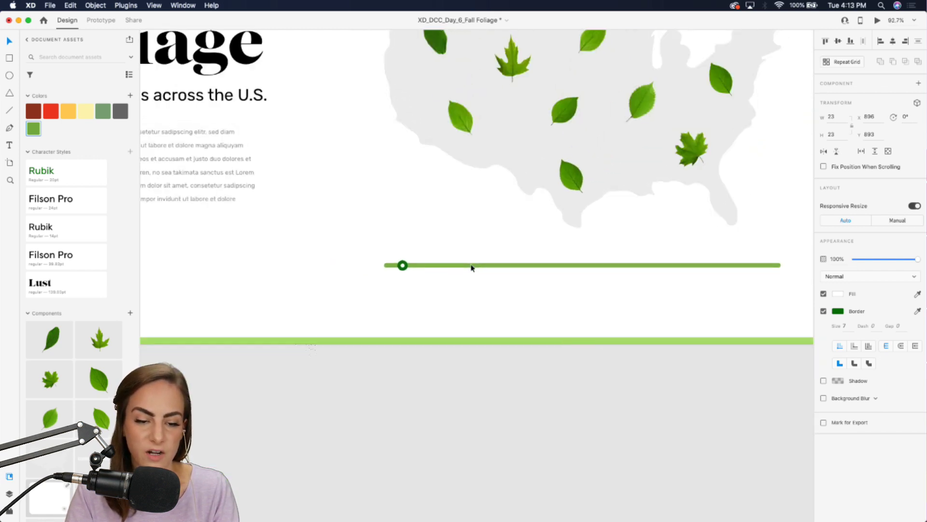
Group the slider handle with the green bar
scroll(472, 269, right, 2)
scroll(397, 282, up, 3)
scroll(396, 281, up, 2)
click(324, 262)
shift+click(365, 258)
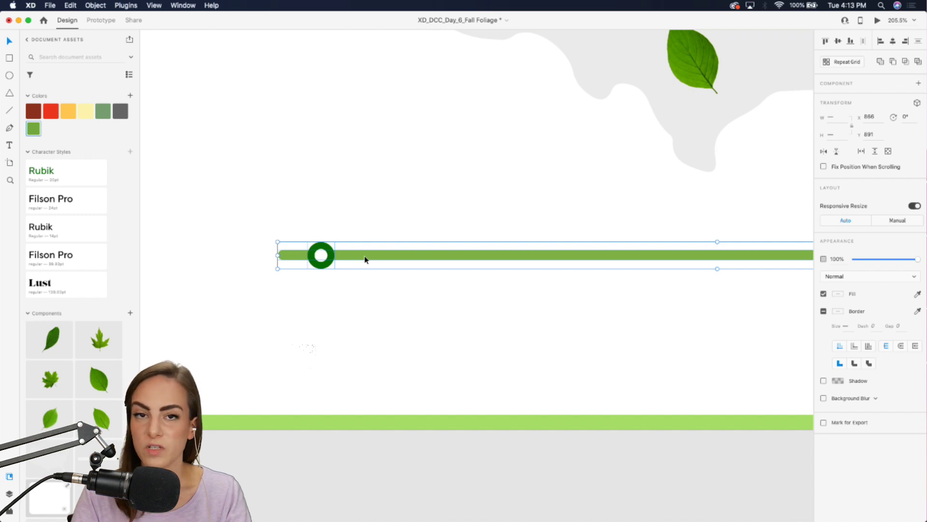
key(super+g)
scroll(366, 259, down, 5)
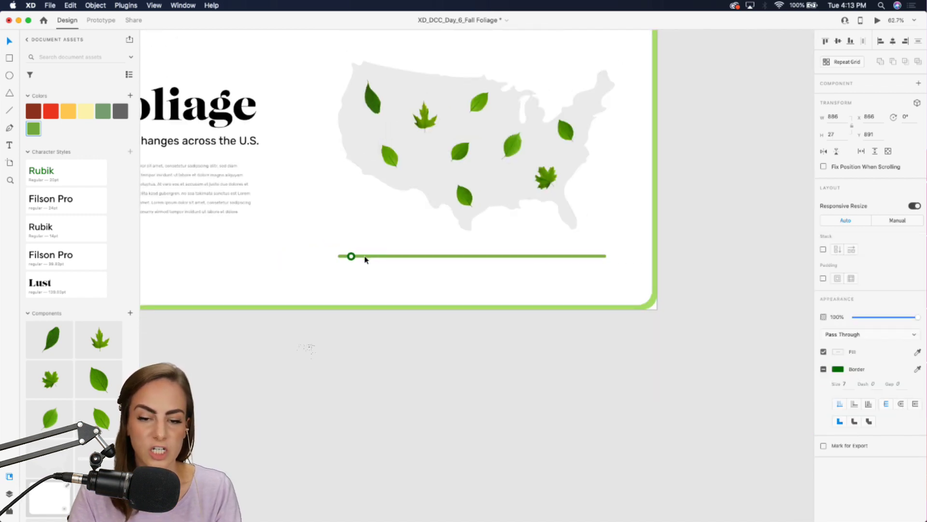
click(381, 341)
Duplicate the Foliage navigation label and place the copy beneath the start of the slider at X 866, Y 947
scroll(381, 340, up, 4)
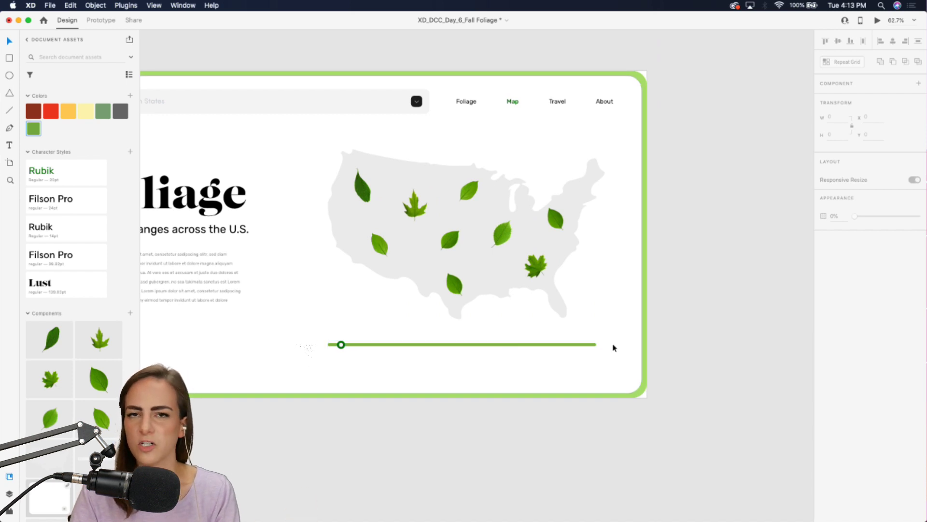
click(468, 100)
key(super+d)
drag(467, 101, 328, 349)
scroll(342, 366, up, 10)
Change the copied label's text to September
double_click(327, 348)
key(super+a)
text(Se)
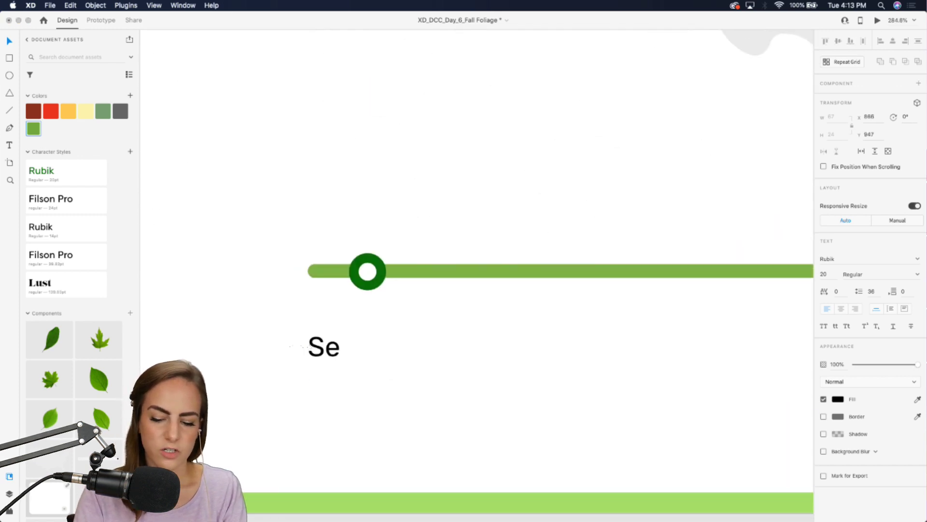
text(ptemeb)
key(BackSpace)
key(BackSpace)
text(ber)
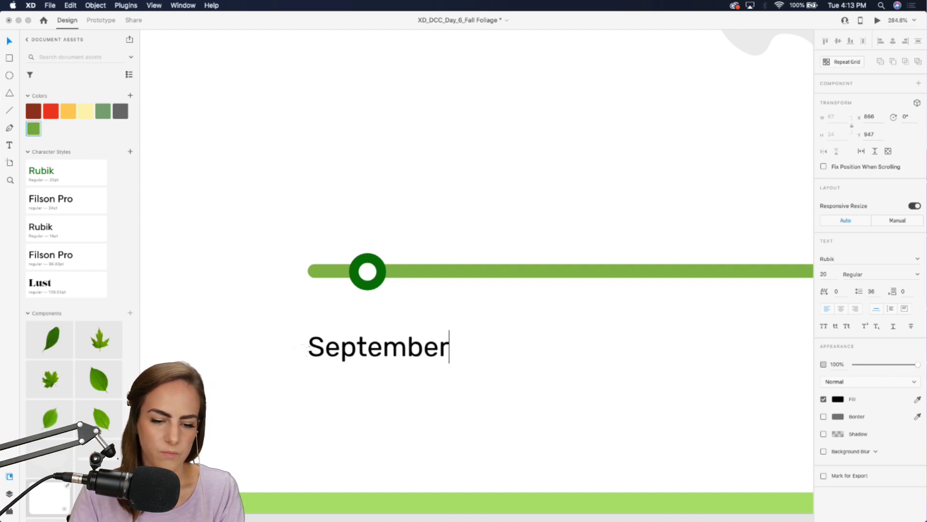
key(Escape)
Duplicate the September label and place the copy farther along the slider at X 1033, level with the original
scroll(436, 350, down, 10)
key(super+c)
key(super+v)
drag(363, 339, 449, 340)
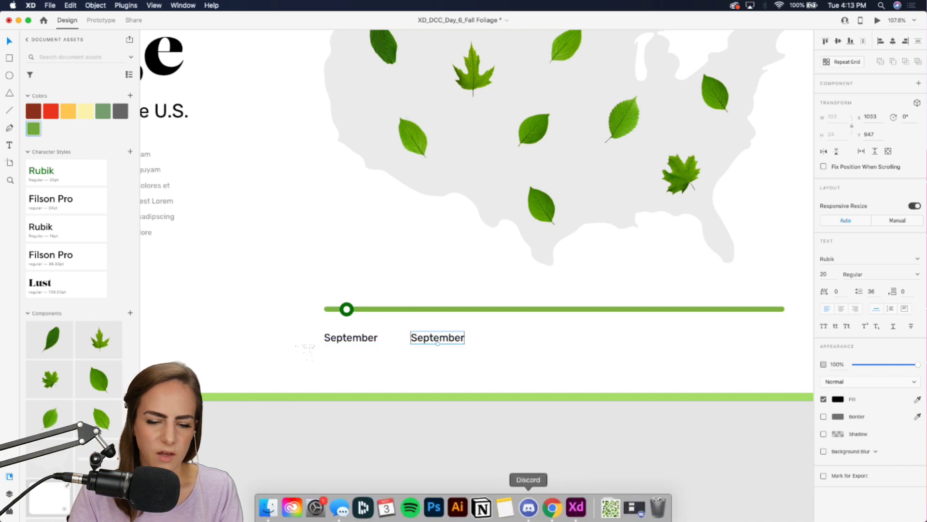
Switch to Chrome to examine the date scale under the Smoky Mountains Fall Foliage Prediction Map, and return to Adobe XD
click(552, 507)
click(216, 26)
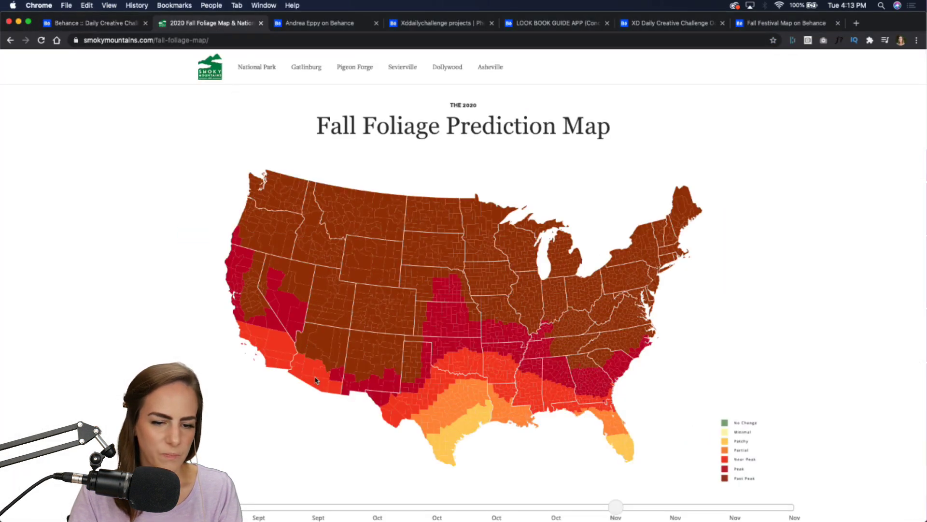
scroll(337, 456, down, 3)
scroll(336, 456, down, 1)
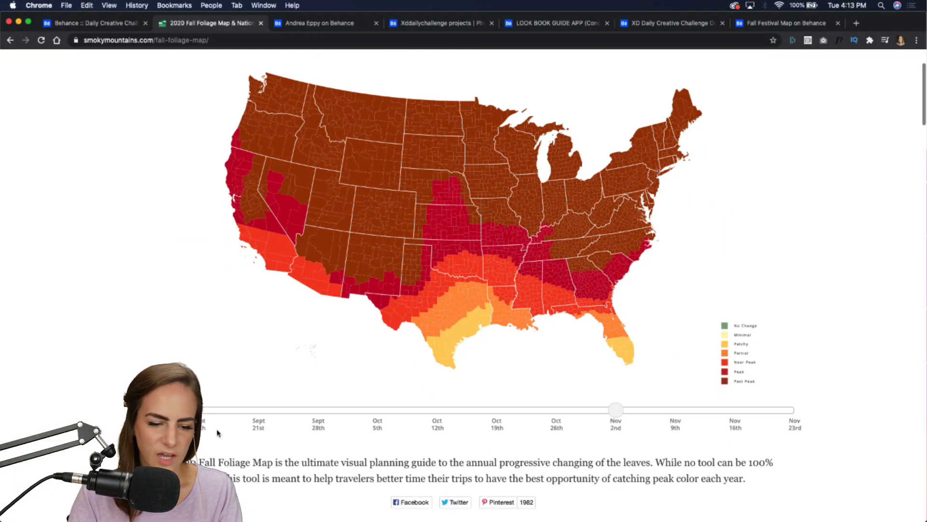
click(84, 25)
click(573, 507)
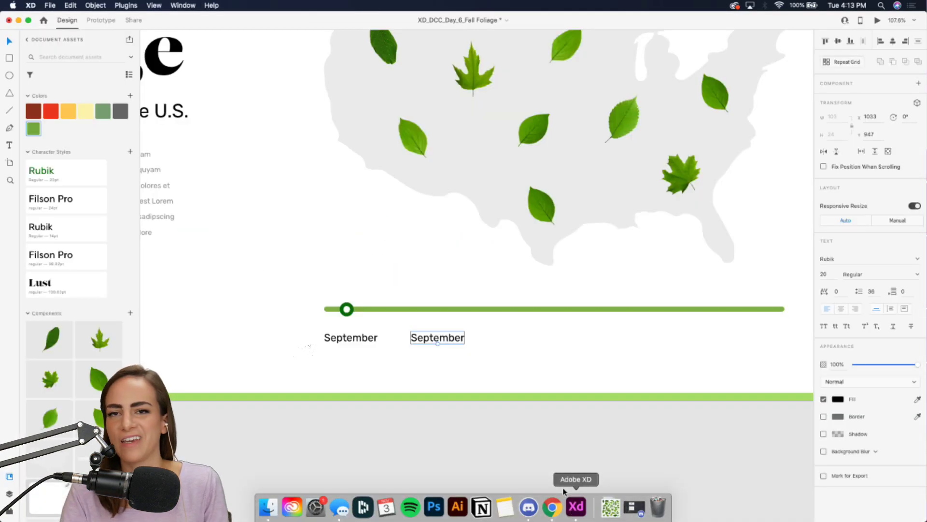
Change the second month label to October and duplicate it farther along the slider at X 1203
scroll(536, 418, up, 1)
double_click(444, 336)
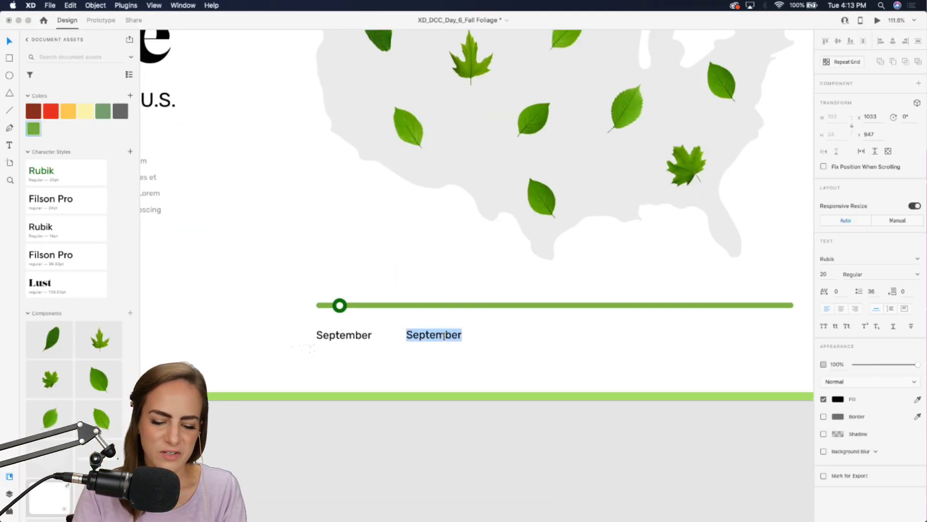
text(Octob)
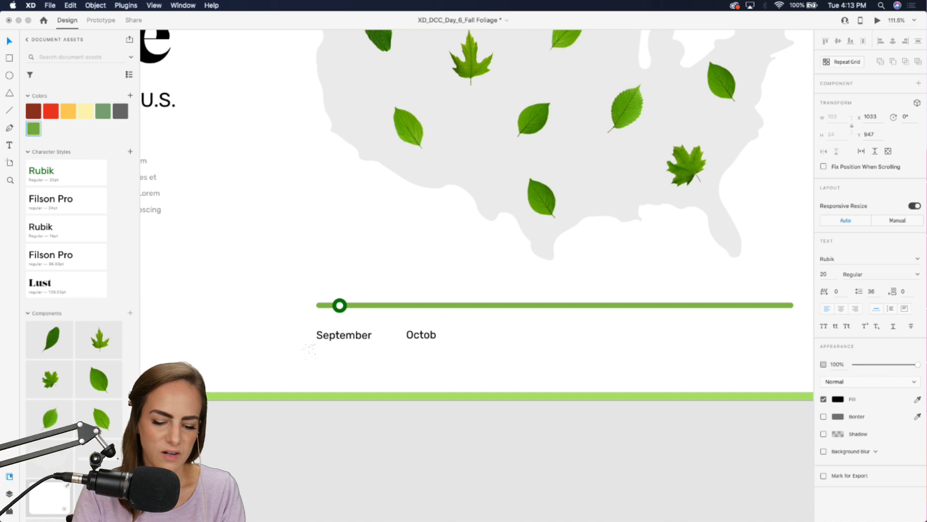
key(Escape)
drag(449, 334, 526, 338)
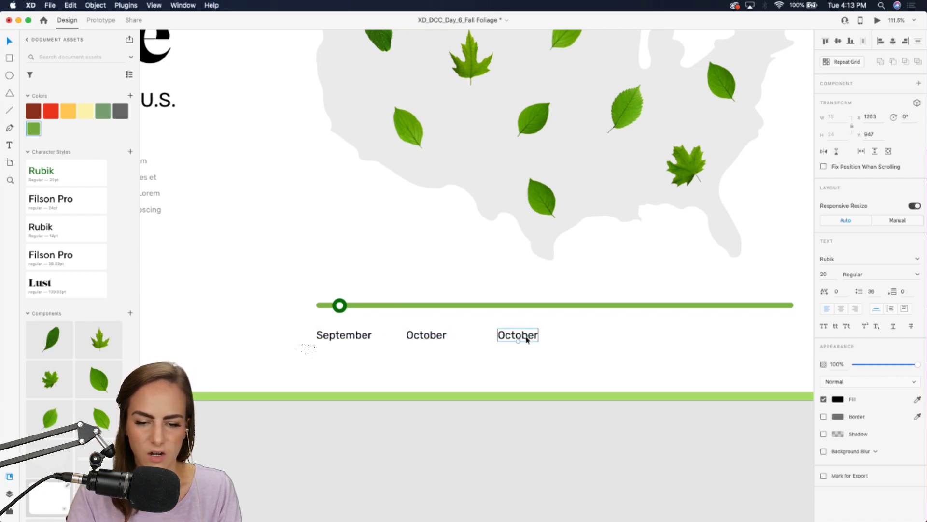
Change the third month label's text to November
double_click(526, 338)
text(Novem)
click(523, 335)
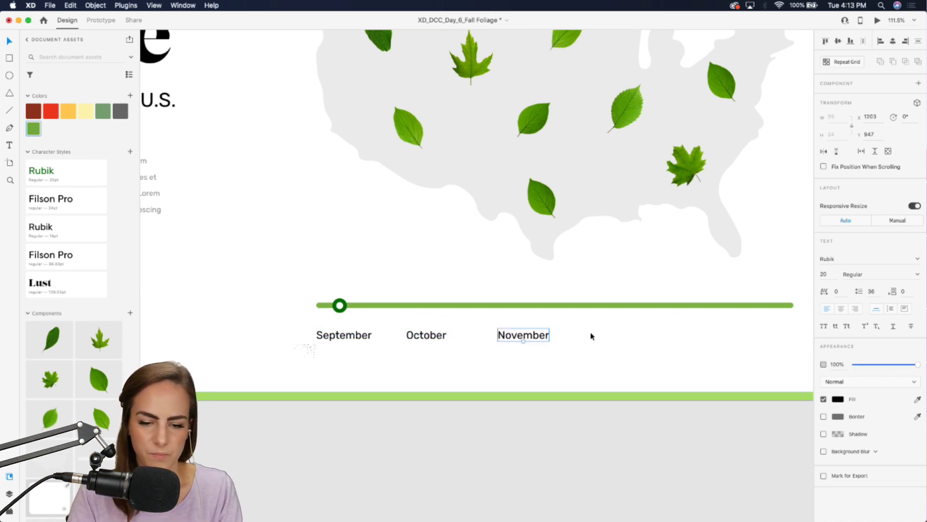
Duplicate the November label farther along the slider at X 1357 and change the copy's text to December
scroll(593, 333, right, 5)
drag(427, 328, 511, 332)
double_click(511, 332)
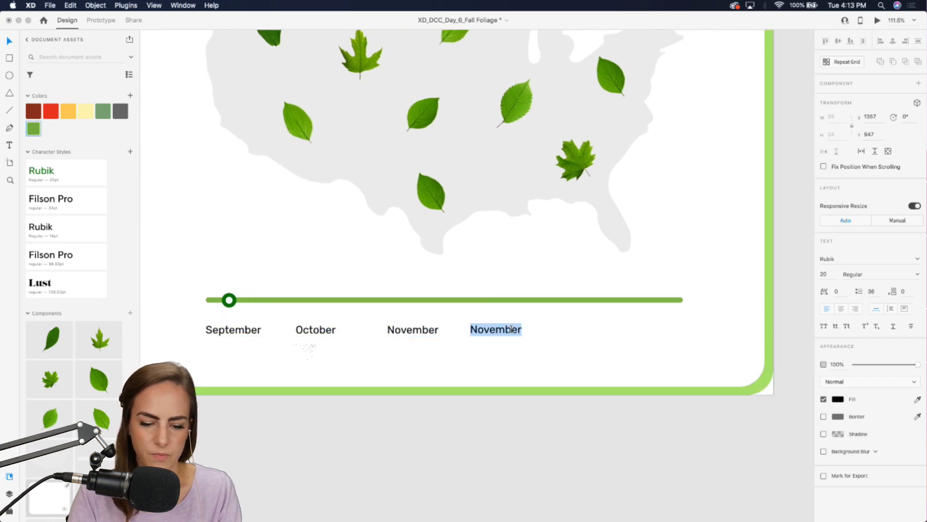
text(Decemb)
key(Escape)
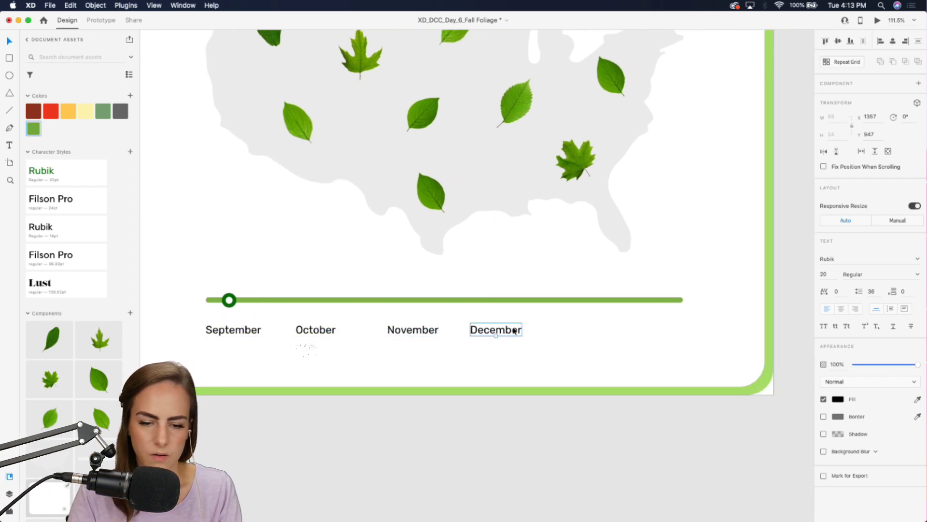
Duplicate the December label to the far end of the slider and change the copy's text to January
drag(515, 330, 676, 335)
double_click(637, 329)
text(January)
key(Escape)
Spread the December, November and October labels out along the slider and distribute all five month labels evenly horizontally
click(513, 333)
drag(513, 332, 559, 333)
click(404, 332)
drag(404, 331, 425, 332)
click(326, 333)
drag(326, 334, 342, 333)
drag(712, 437, 240, 322)
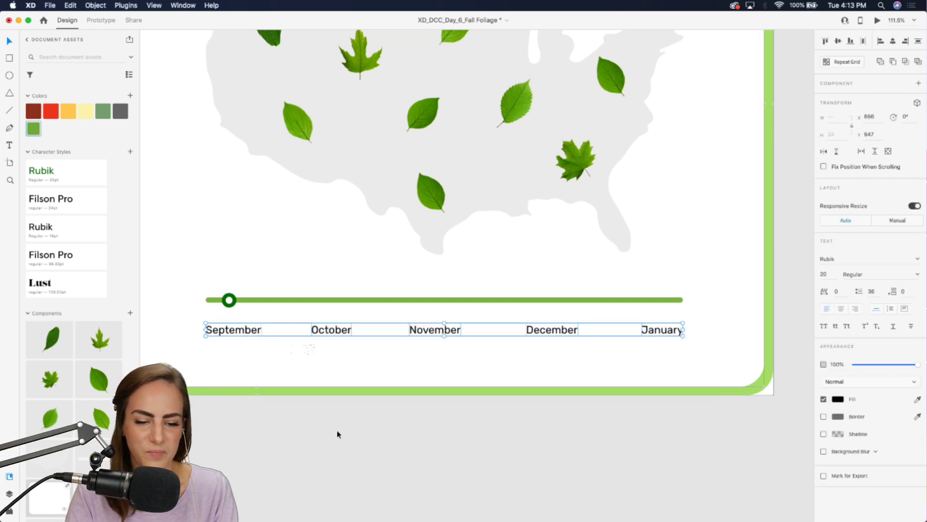
click(863, 41)
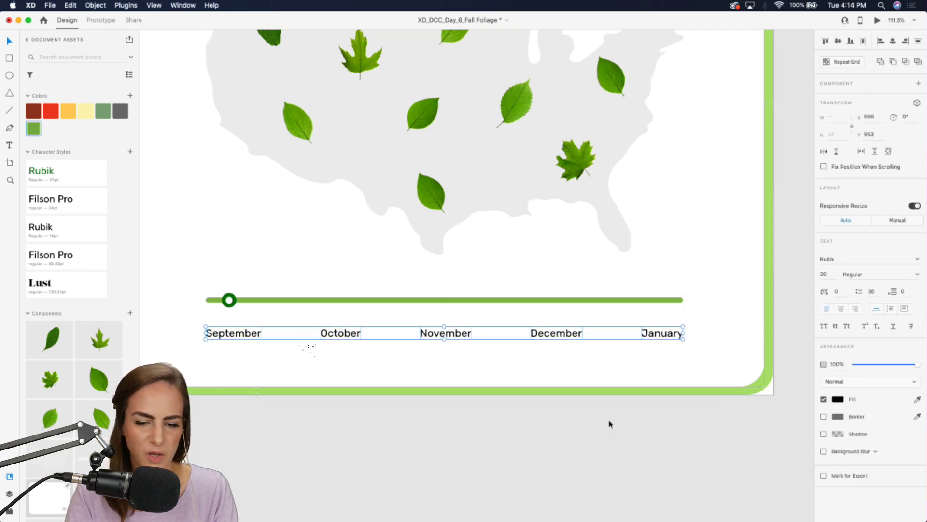
Set the text size of the five month labels to 15 and move them closer to the slider at Y 951
scroll(608, 422, down, 5)
scroll(608, 422, up, 4)
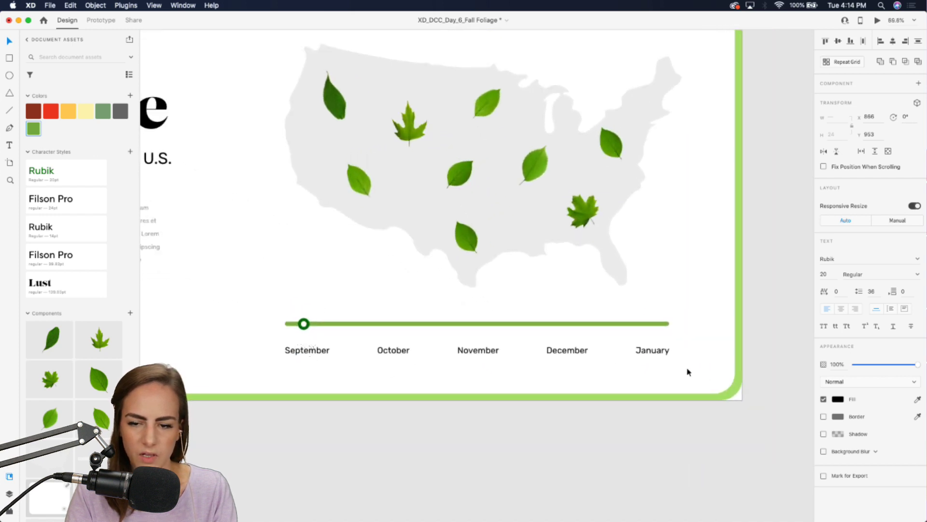
click(827, 274)
key(Down)
key(Down)
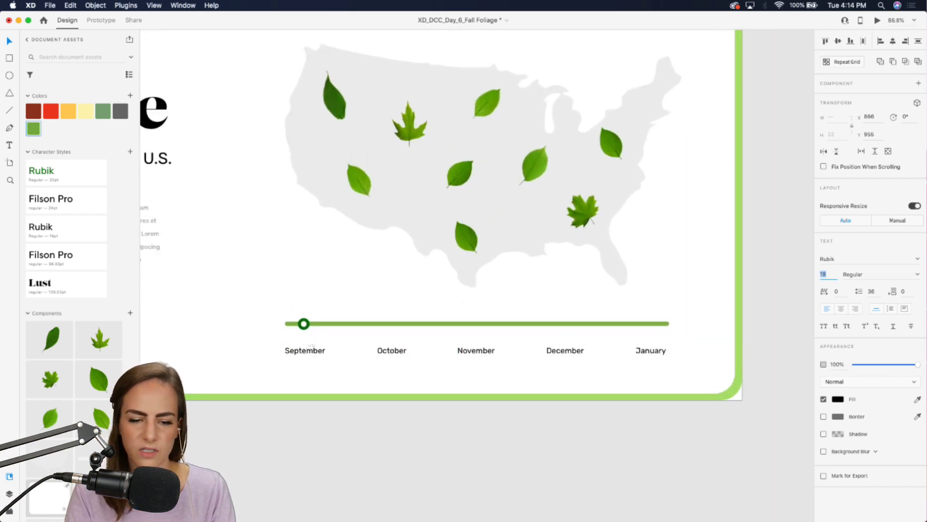
scroll(583, 238, up, 3)
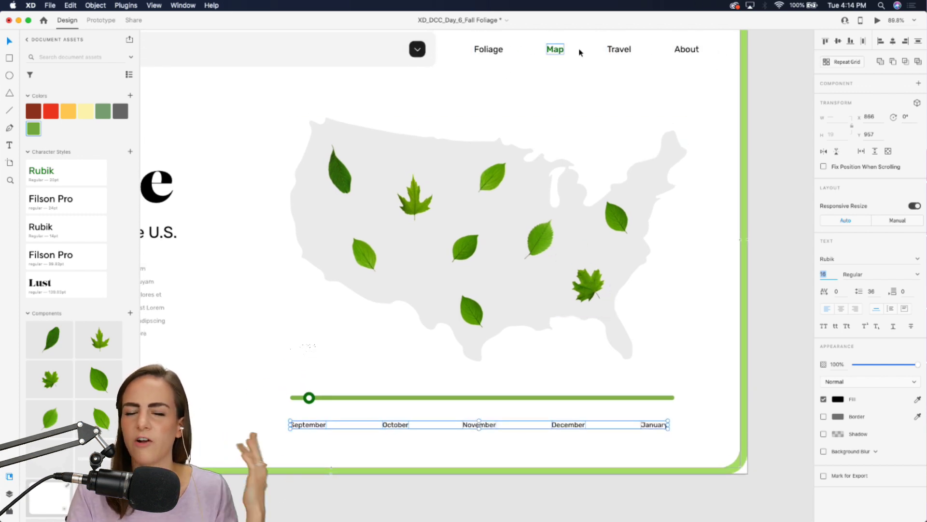
scroll(587, 335, down, 2)
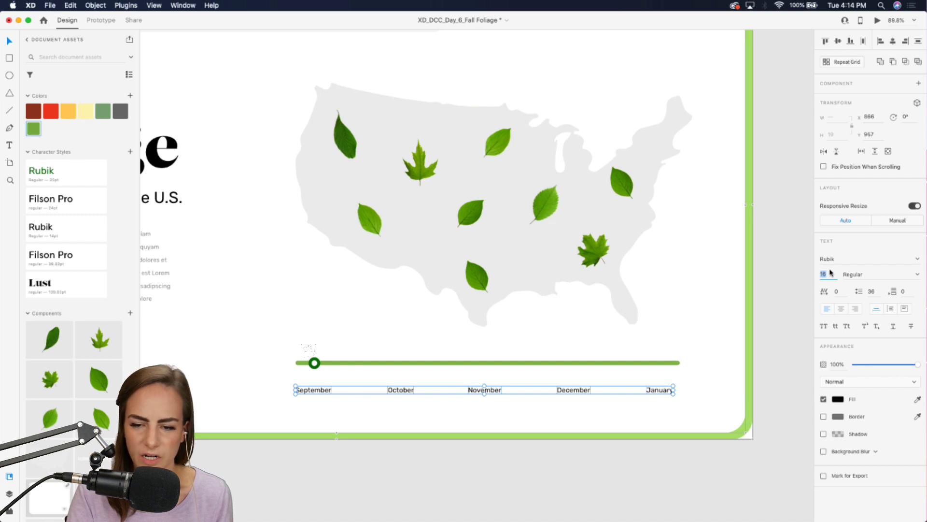
key(Down)
key(Down)
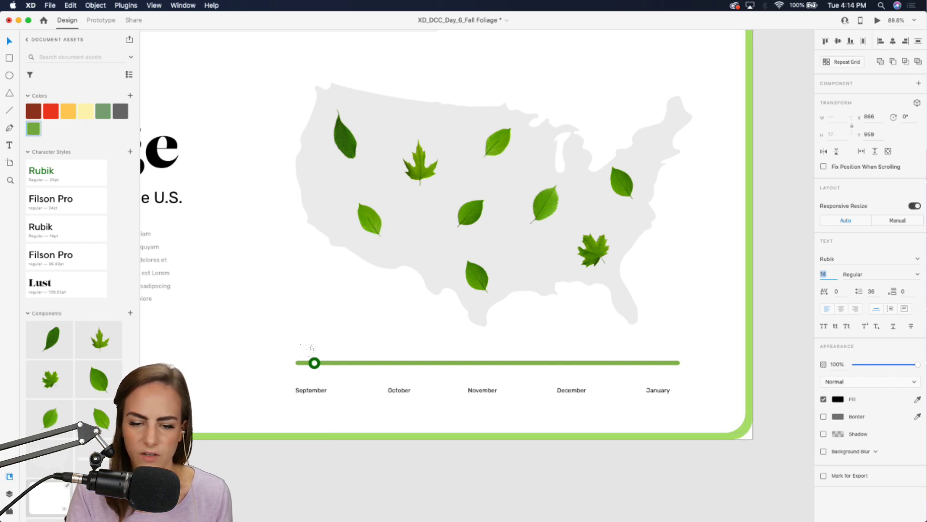
key(Up)
drag(656, 394, 656, 391)
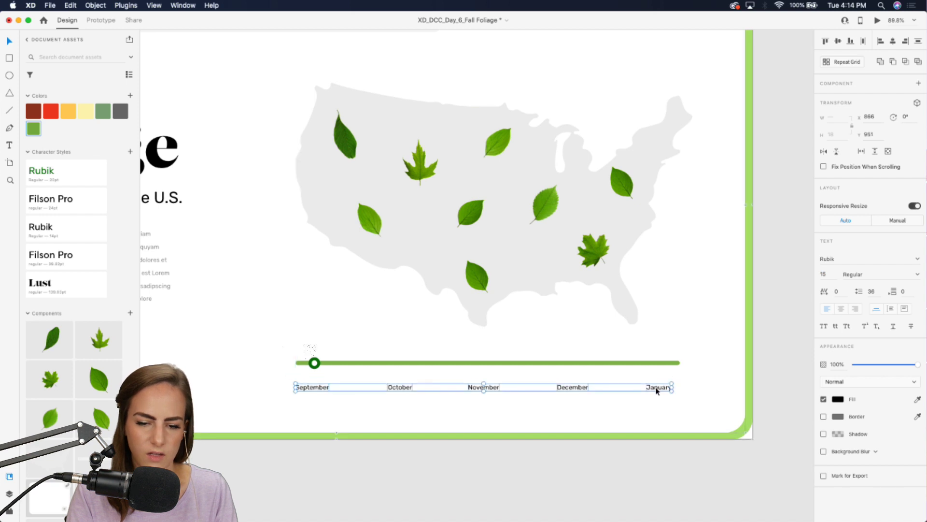
click(591, 495)
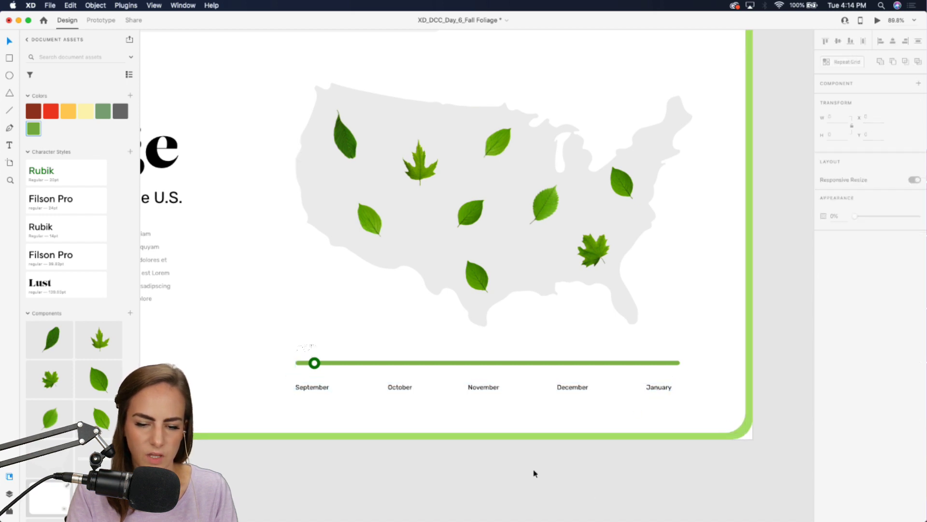
Cover the leaf map with a borderless rectangle about 996 by 638, filled with the bright red document color
key(super+0)
scroll(611, 474, left, 3)
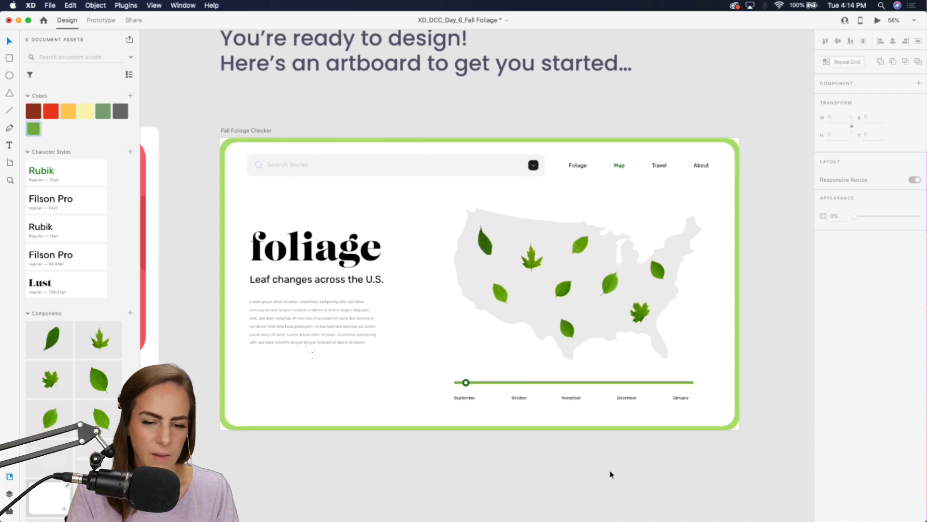
scroll(611, 474, right, 3)
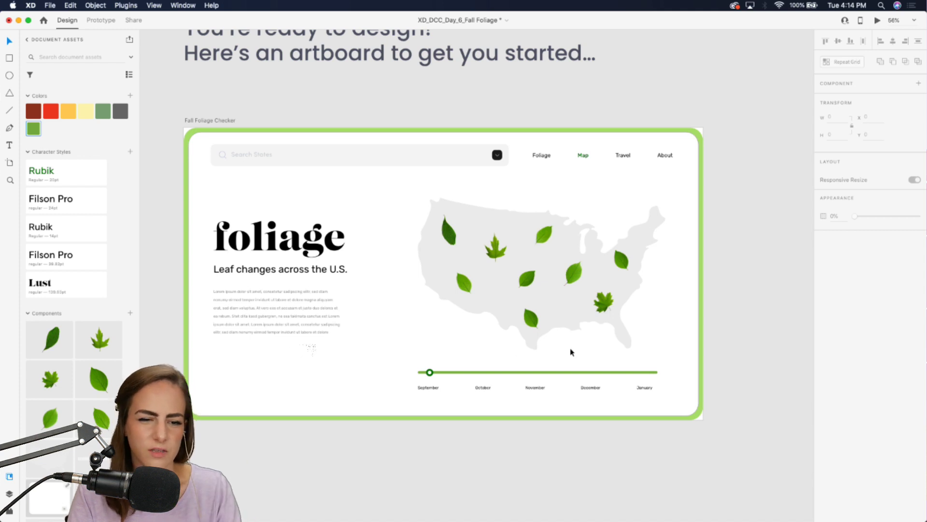
scroll(571, 351, up, 3)
scroll(571, 349, right, 1)
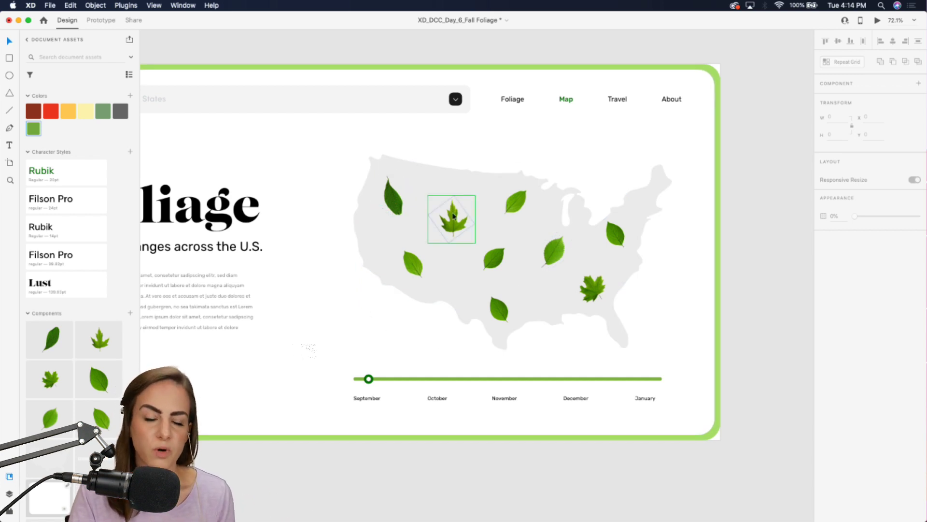
scroll(453, 215, up, 3)
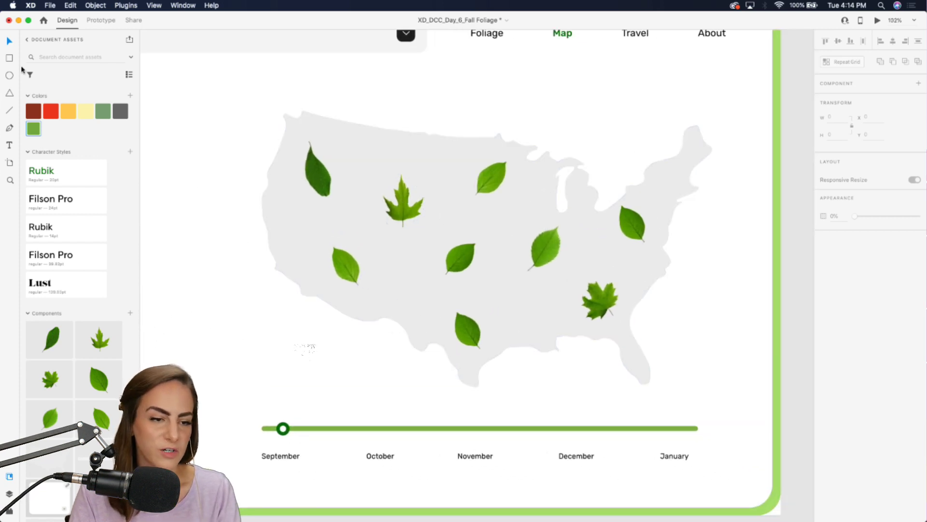
mouse_move(232, 90)
mouse_down()
mouse_move(664, 352)
mouse_move(704, 399)
mouse_move(722, 404)
mouse_up()
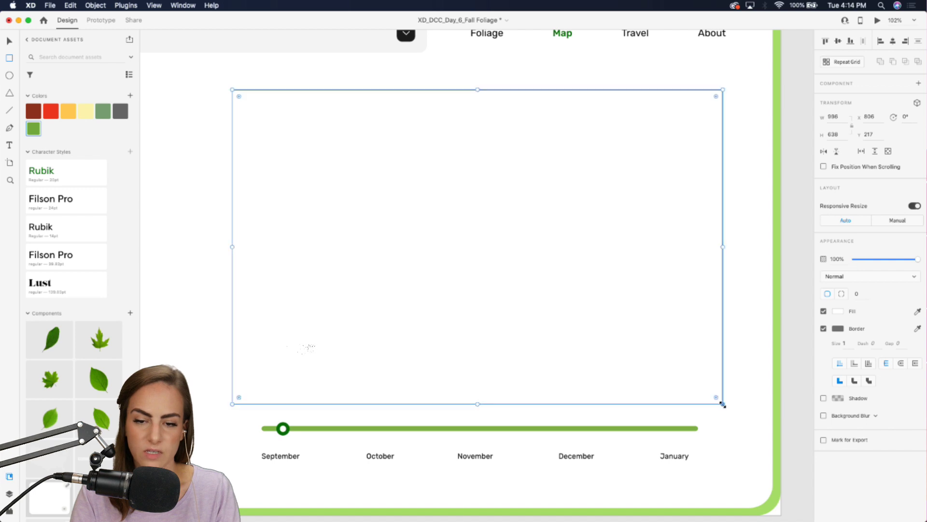
click(824, 328)
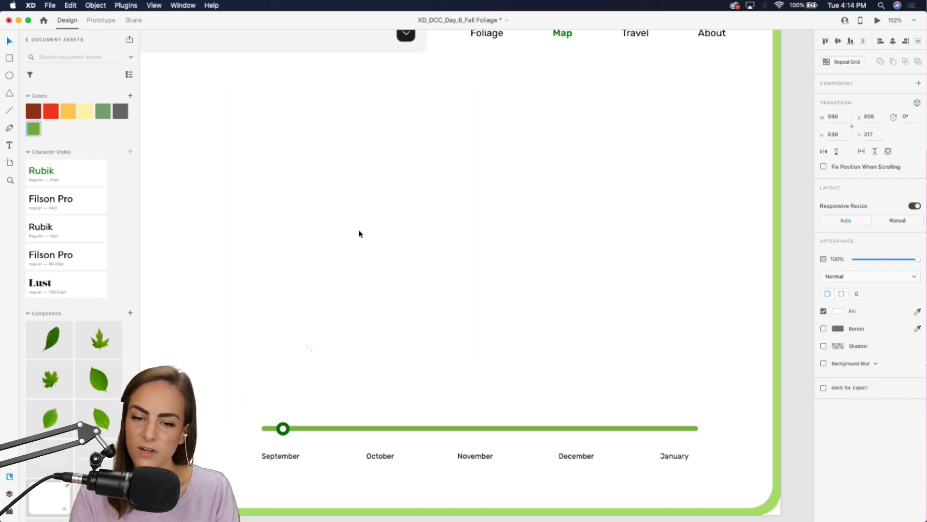
click(51, 112)
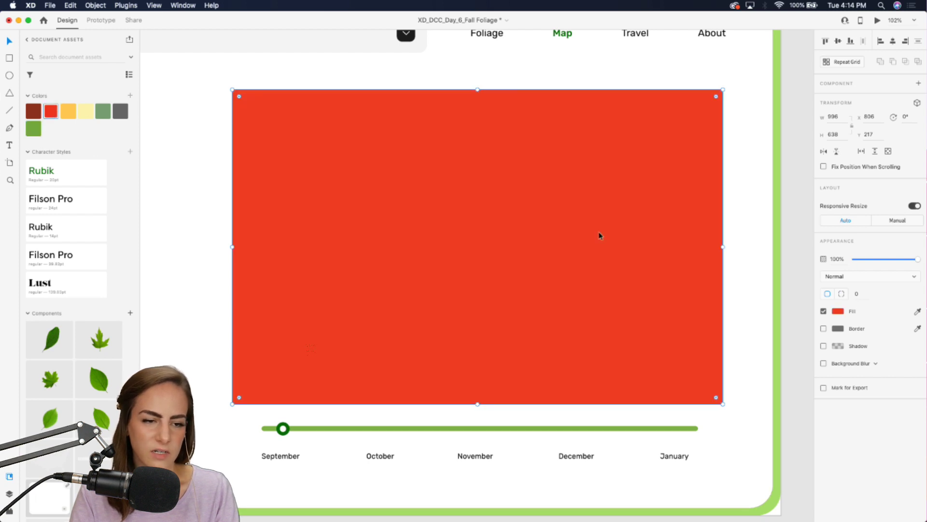
Set the red rectangle's blend mode to Hue so it recolors the leaves on the map
scroll(598, 231, down, 3)
scroll(599, 233, right, 2)
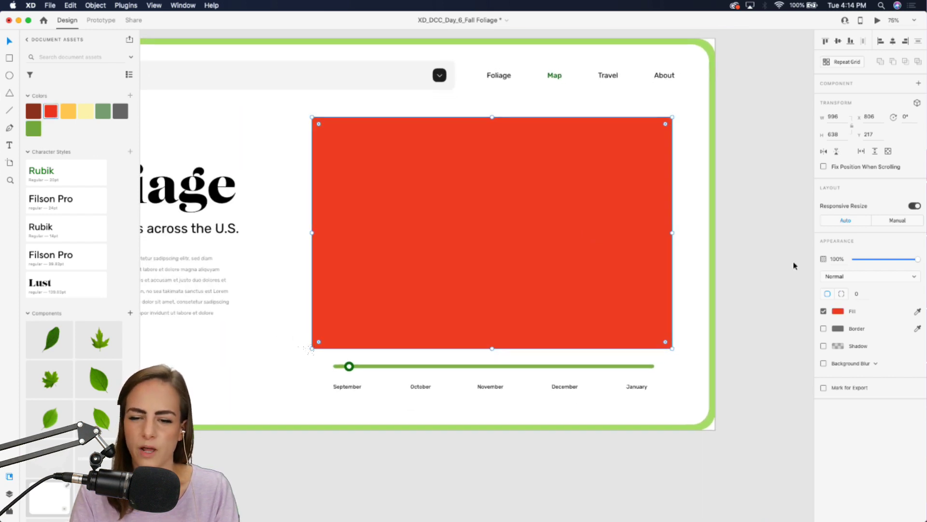
click(867, 279)
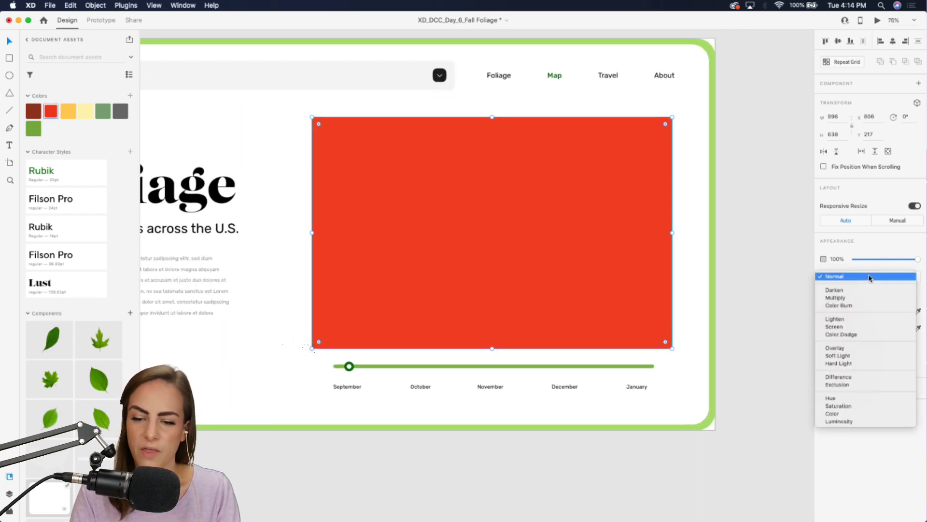
click(849, 399)
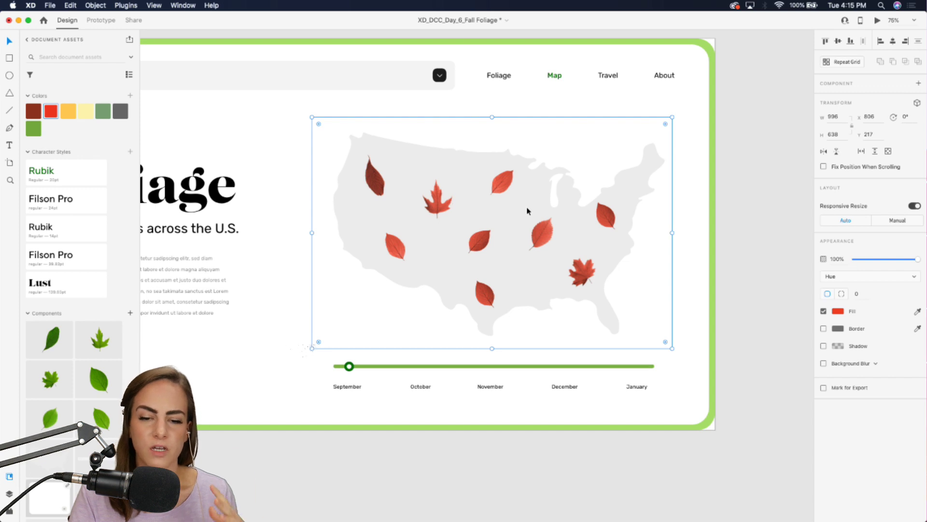
Reduce the opacity of the red Hue rectangle over the map to 0%
scroll(527, 211, down, 5)
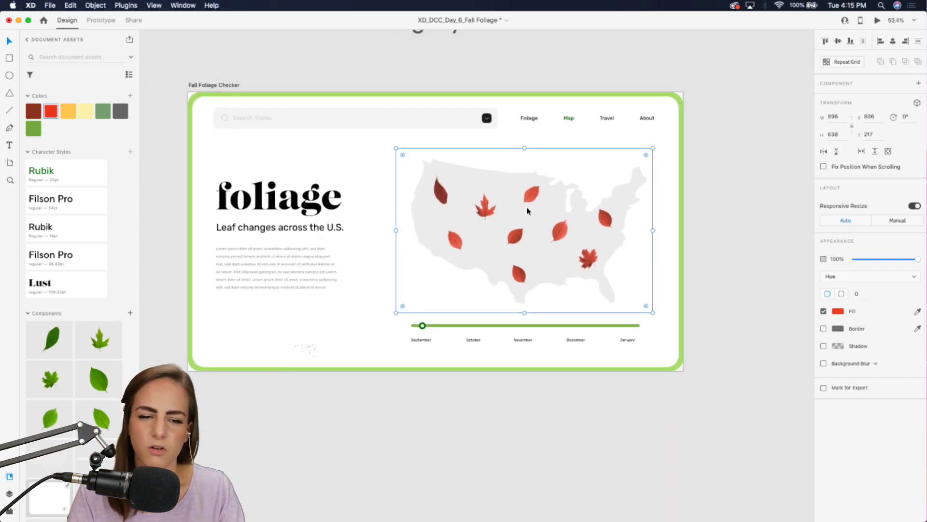
click(203, 86)
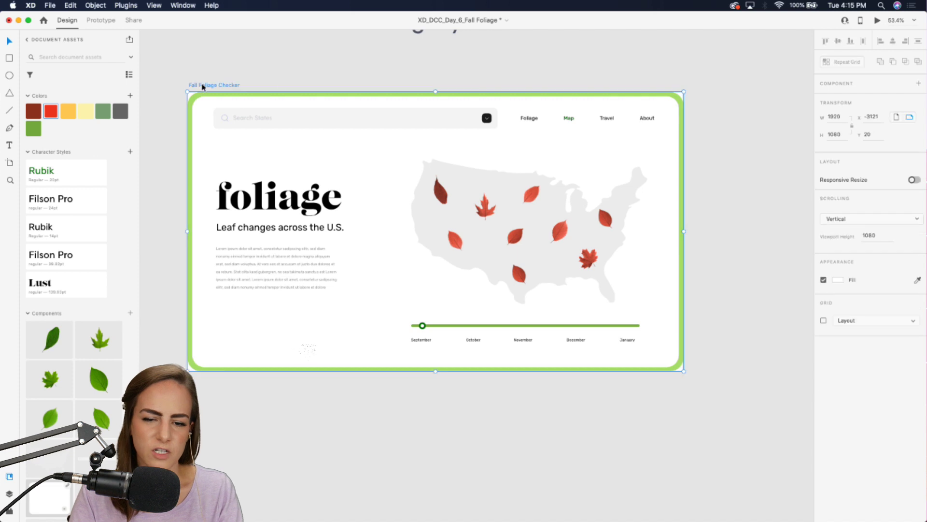
click(550, 266)
drag(883, 259, 849, 262)
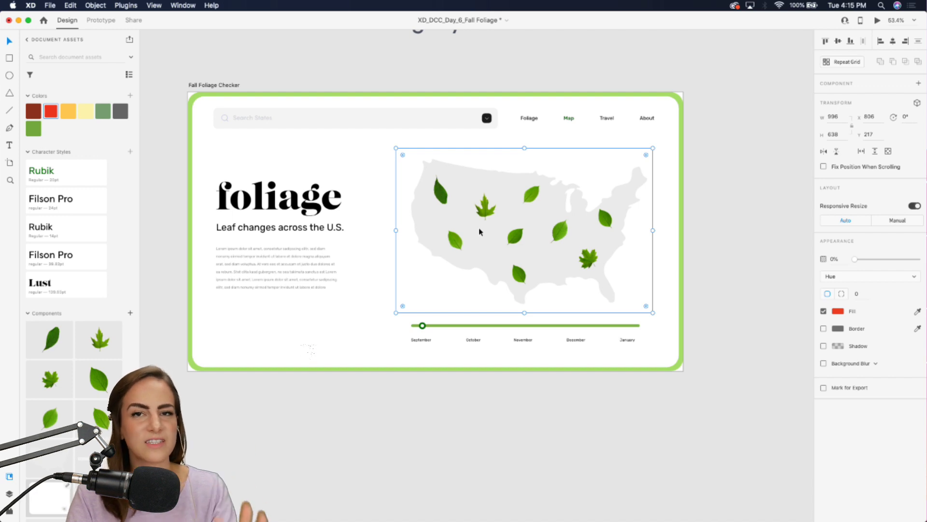
click(380, 392)
Duplicate the Fall Foliage Checker artboard
click(220, 86)
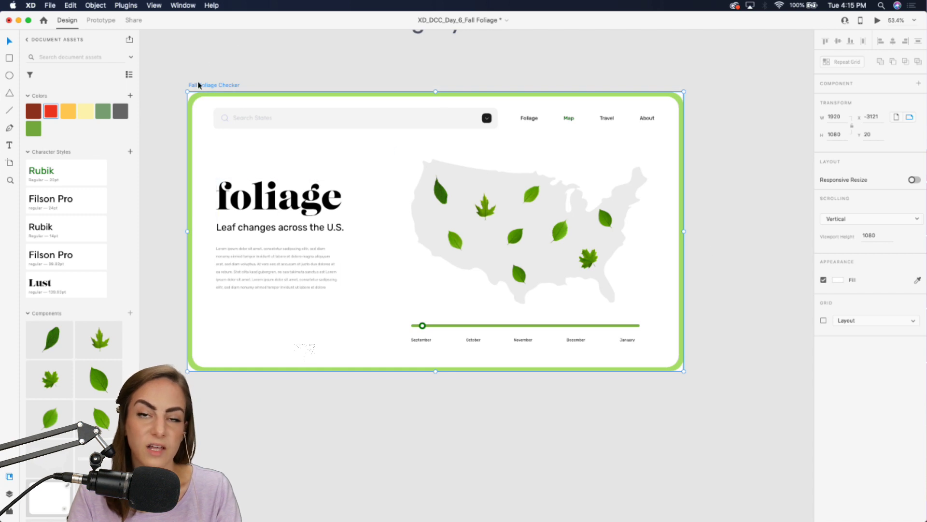
key(super+d)
scroll(318, 93, down, 2)
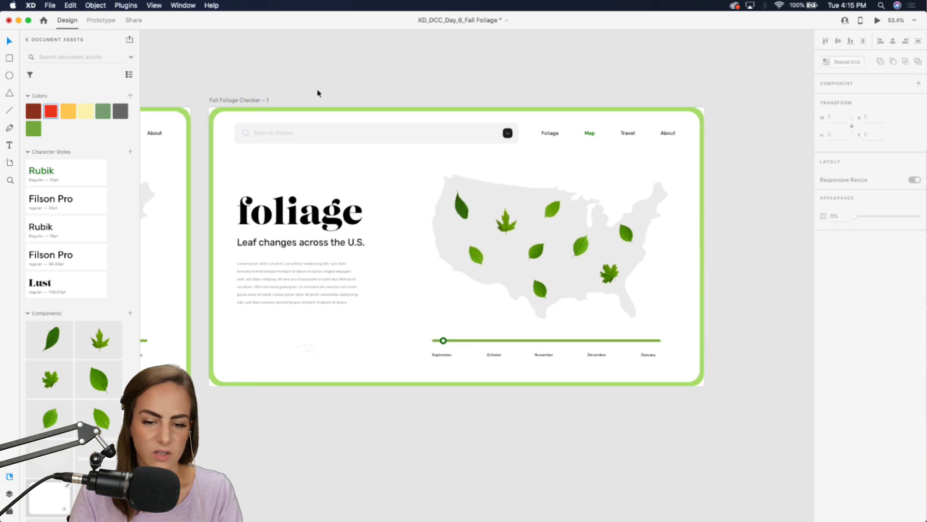
Set the red Hue rectangle's opacity to 100% on the copied artboard
scroll(524, 220, up, 3)
click(524, 219)
drag(858, 261, 922, 261)
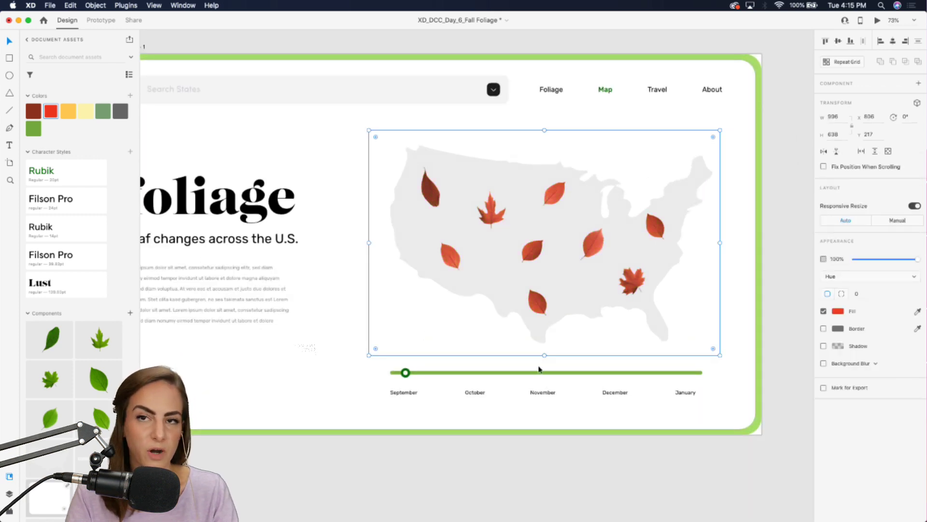
Move the slider knob on the copied artboard along the track to January at X 1674
scroll(538, 368, up, 3)
click(221, 367)
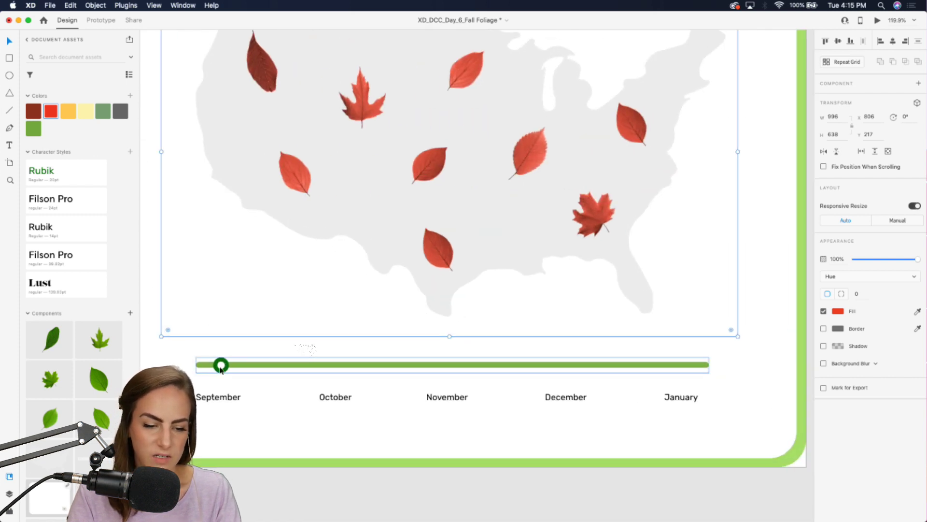
double_click(221, 367)
drag(223, 367, 673, 367)
key(super+0)
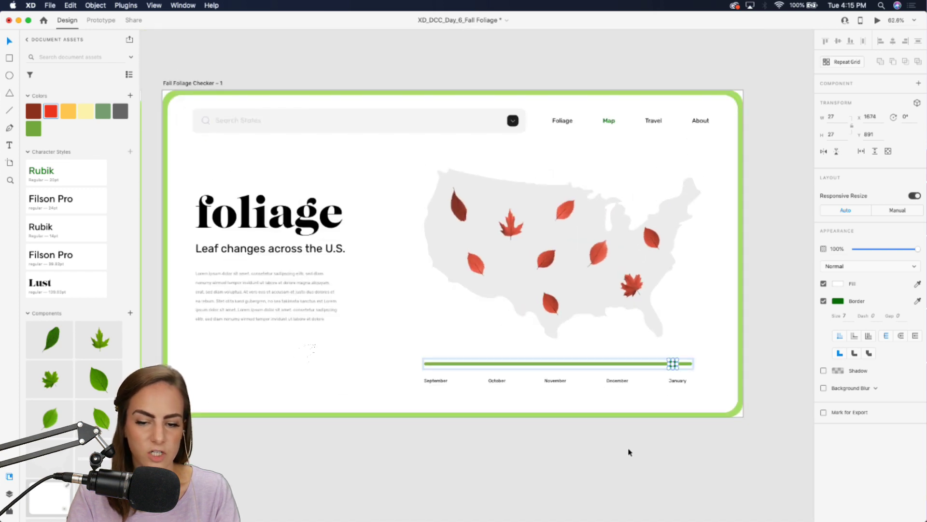
click(630, 452)
In Prototype mode, wire the slider knob on the original Fall Foliage Checker artboard to the copied Fall Foliage Checker – 1 artboard
scroll(629, 452, down, 2)
click(101, 19)
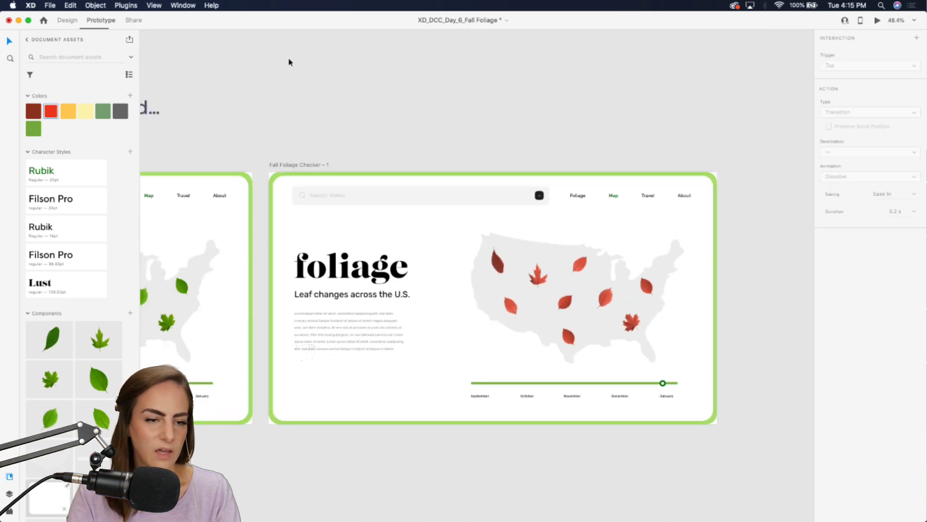
scroll(404, 87, left, 10)
scroll(404, 87, down, 3)
click(235, 323)
double_click(236, 323)
scroll(237, 323, up, 5)
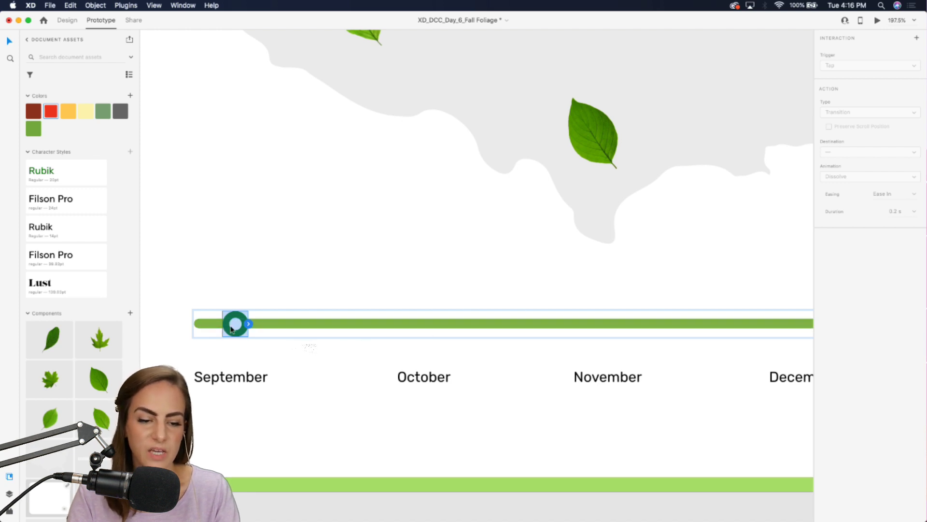
scroll(328, 324, down, 5)
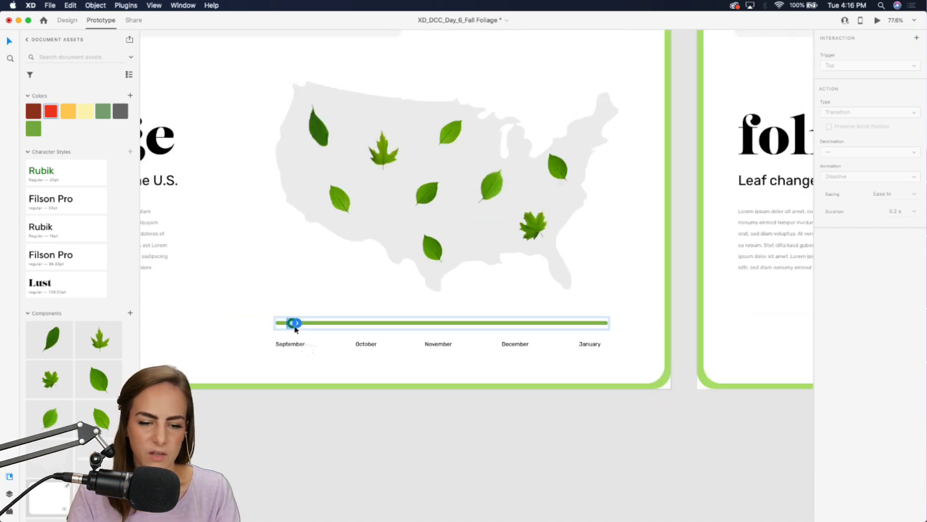
drag(298, 325, 749, 129)
scroll(749, 128, right, 10)
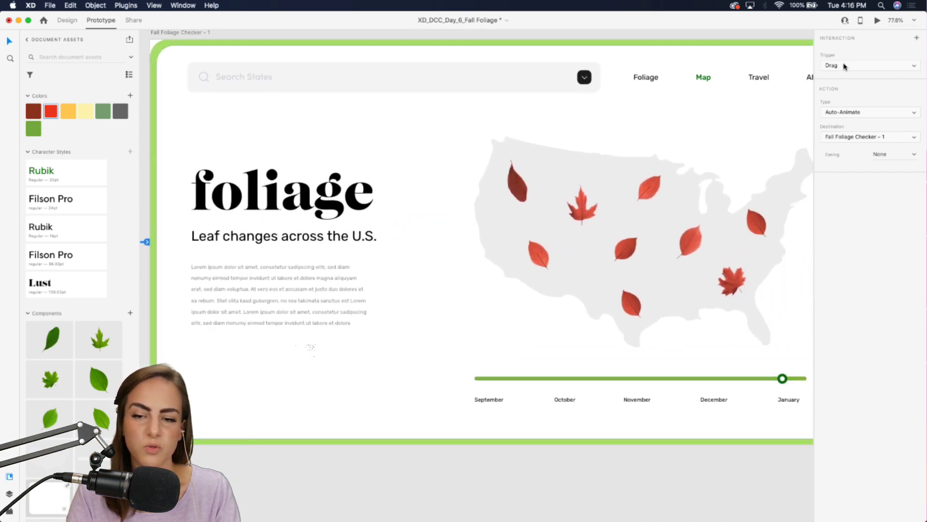
Set the knob interaction's trigger to Drag and its action type to Auto-Animate
scroll(480, 174, left, 5)
click(847, 67)
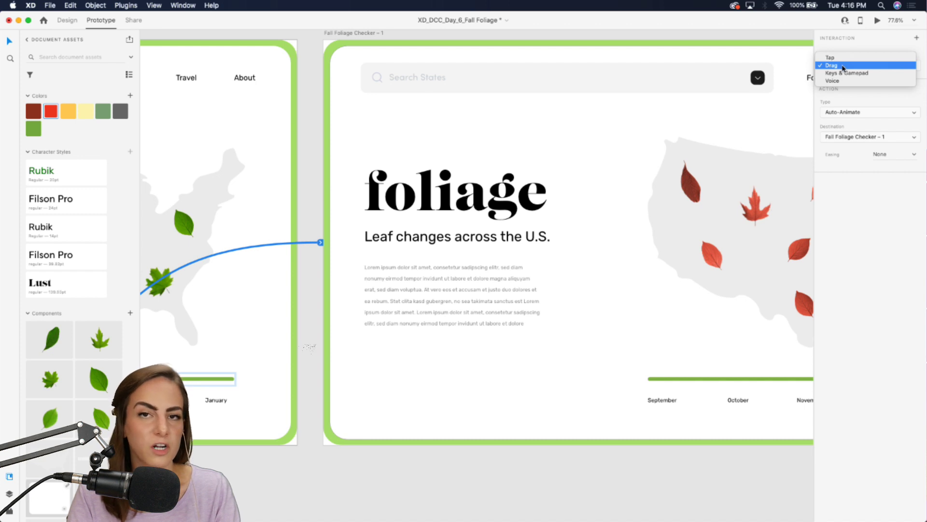
click(843, 67)
click(846, 113)
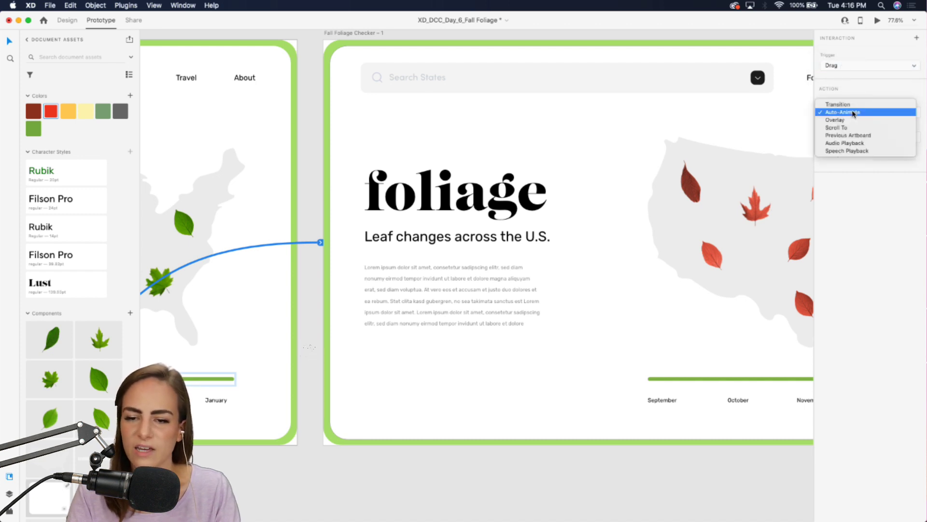
click(899, 85)
Make the original Fall Foliage Checker artboard the starting screen of its prototype flow
scroll(533, 181, down, 5)
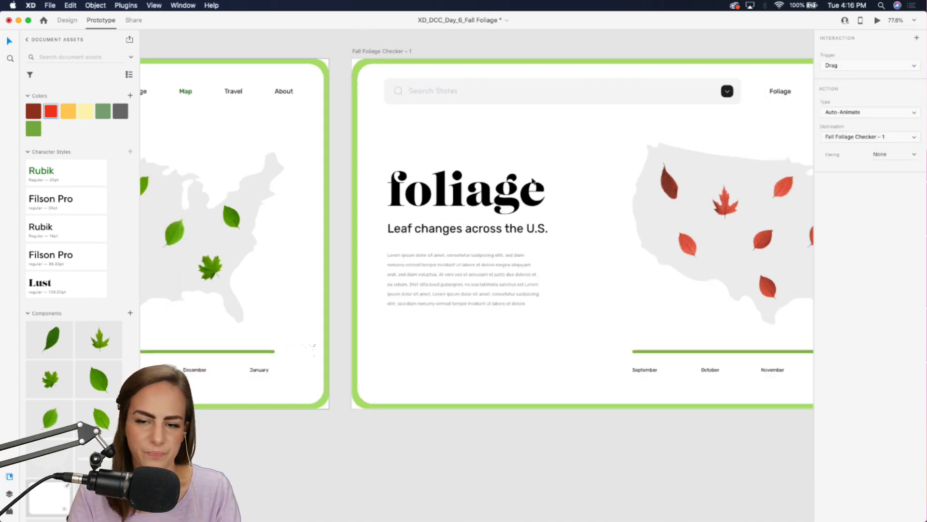
scroll(532, 181, left, 10)
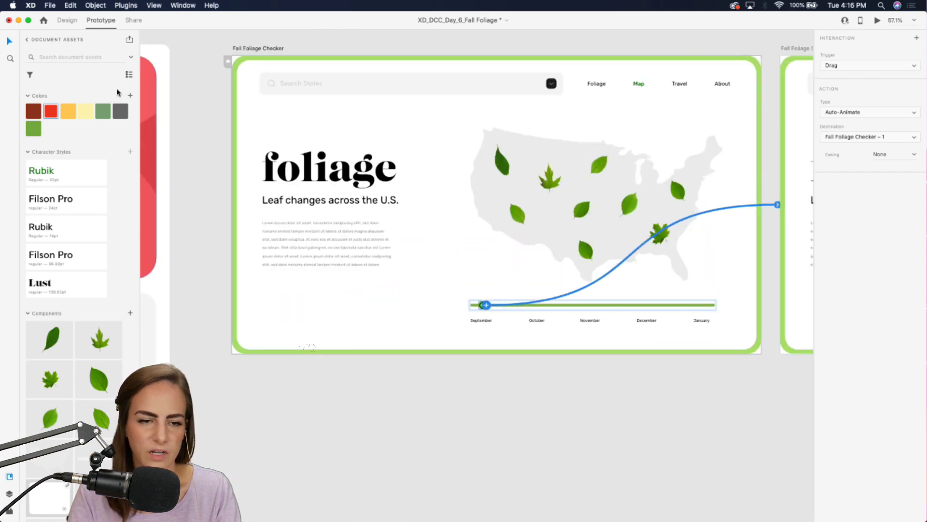
click(228, 62)
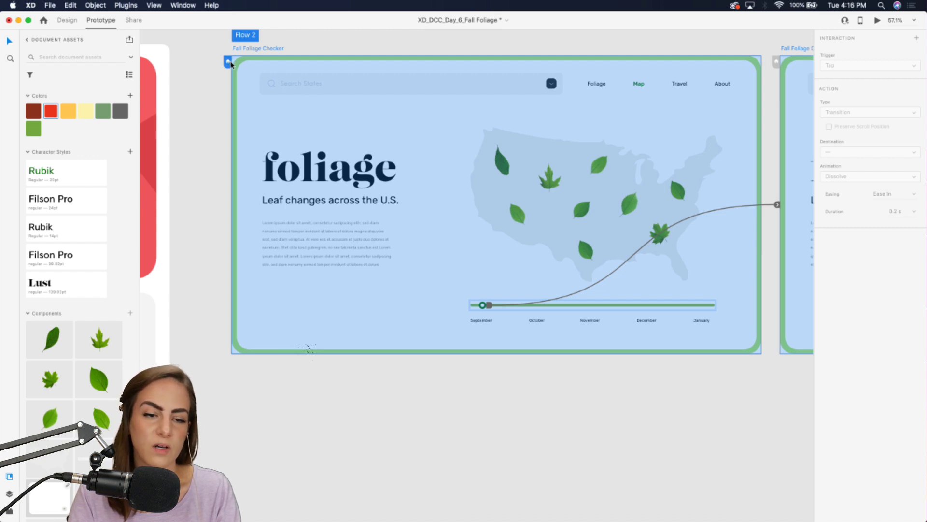
Preview the prototype by sliding the knob from September to January, close the preview and return to Design mode
scroll(664, 34, right, 3)
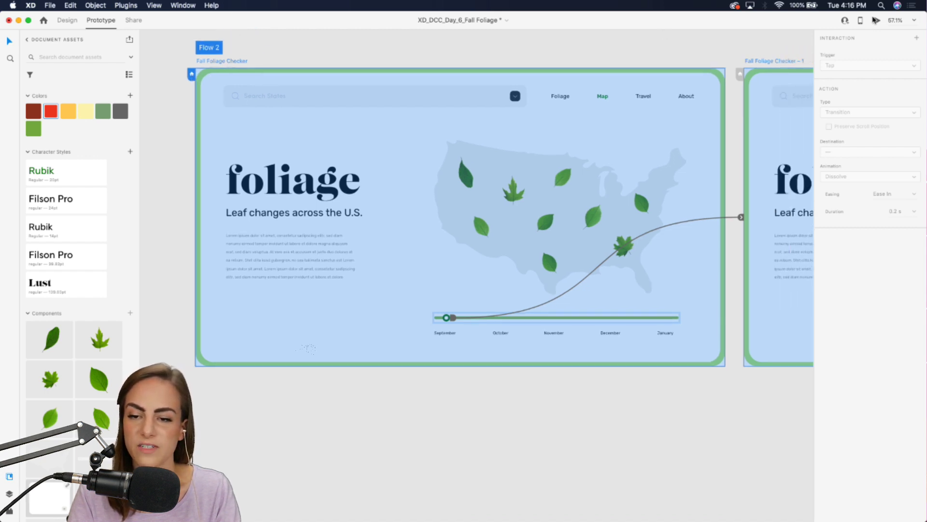
click(876, 21)
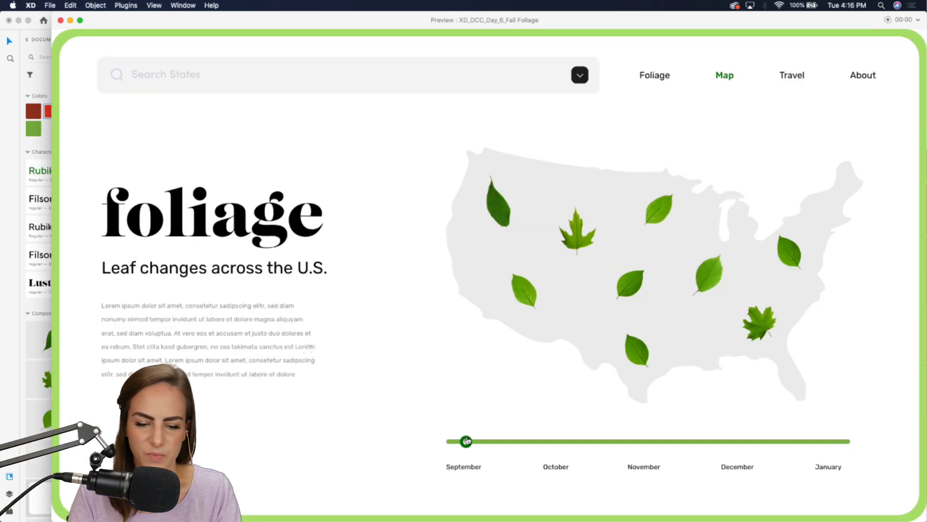
drag(467, 442, 901, 437)
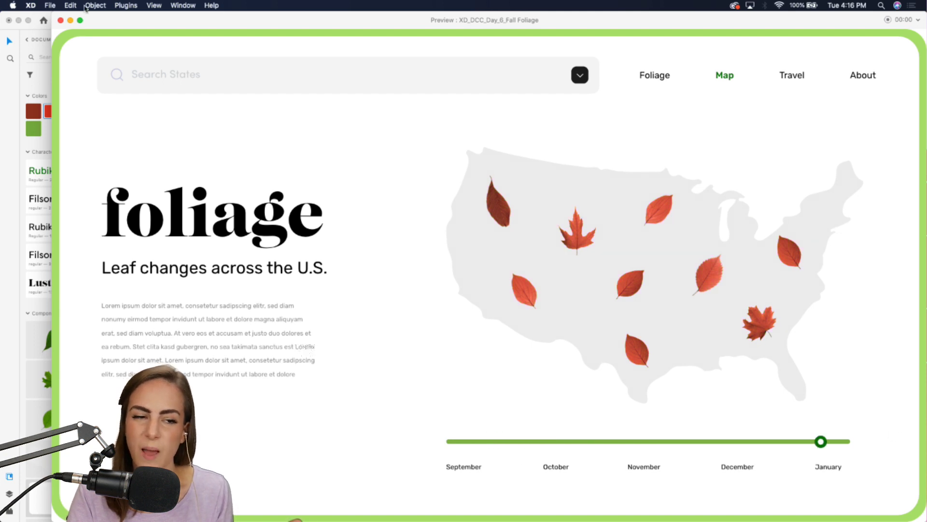
click(61, 20)
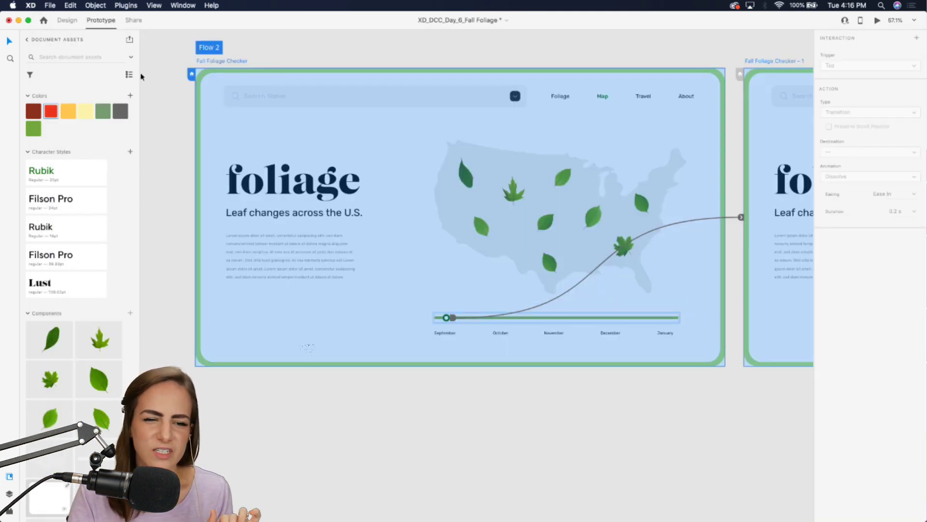
click(66, 20)
scroll(443, 253, right, 3)
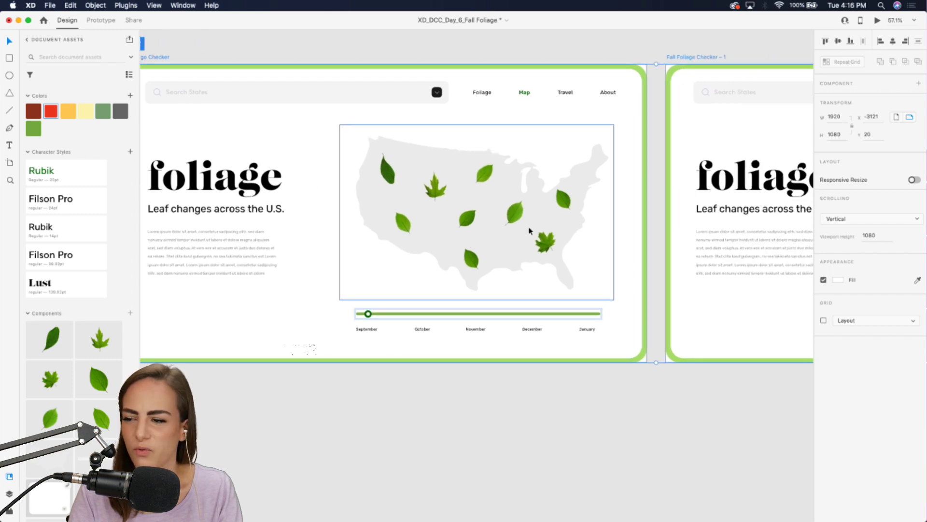
scroll(530, 231, right, 2)
scroll(479, 245, up, 4)
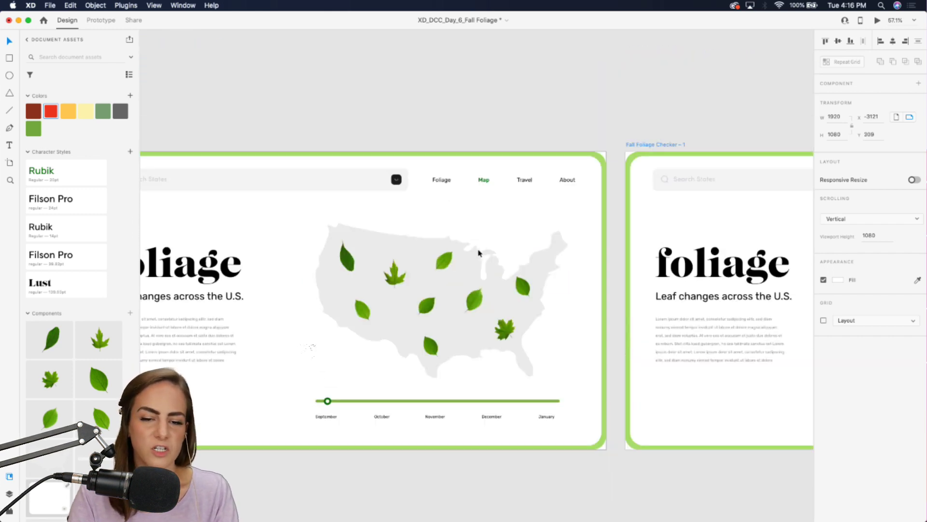
scroll(479, 252, down, 4)
click(455, 405)
click(486, 198)
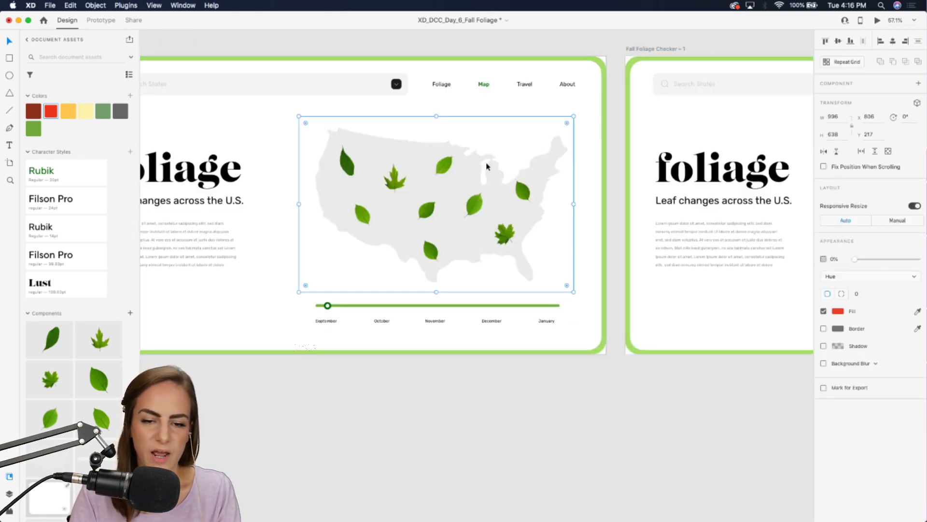
mouse_move(874, 262)
mouse_down()
mouse_move(907, 263)
mouse_move(877, 263)
mouse_up()
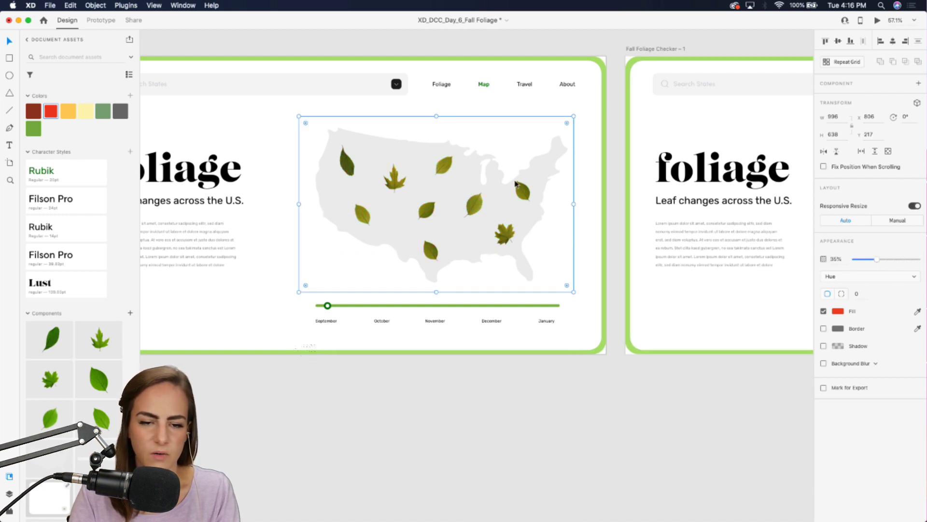
drag(492, 146, 500, 317)
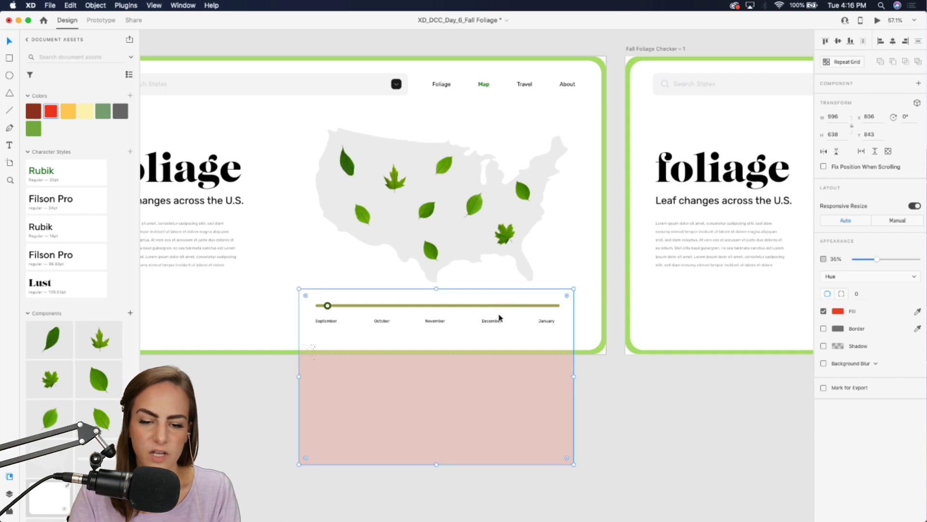
scroll(499, 316, up, 3)
scroll(499, 317, up, 5)
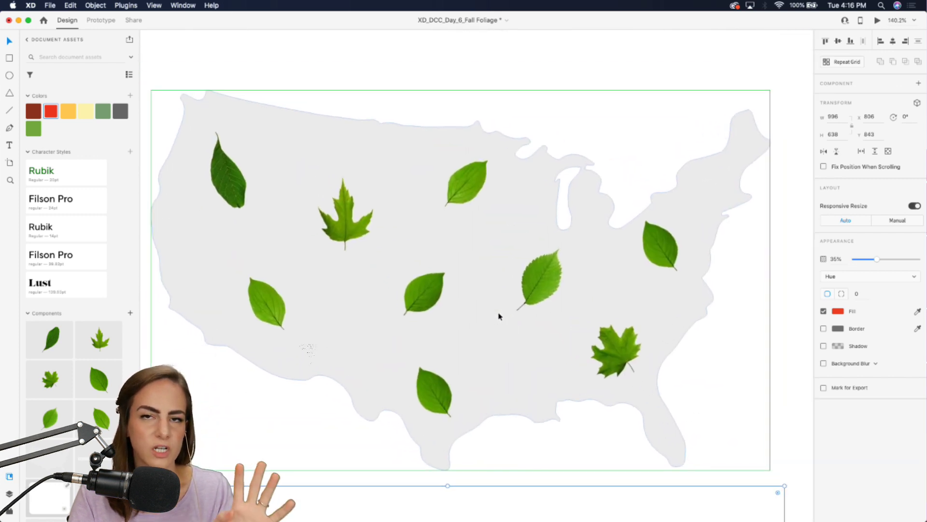
scroll(499, 316, down, 5)
Move the red Hue rectangle on the copied artboard down off the map to Y 820
scroll(499, 316, right, 10)
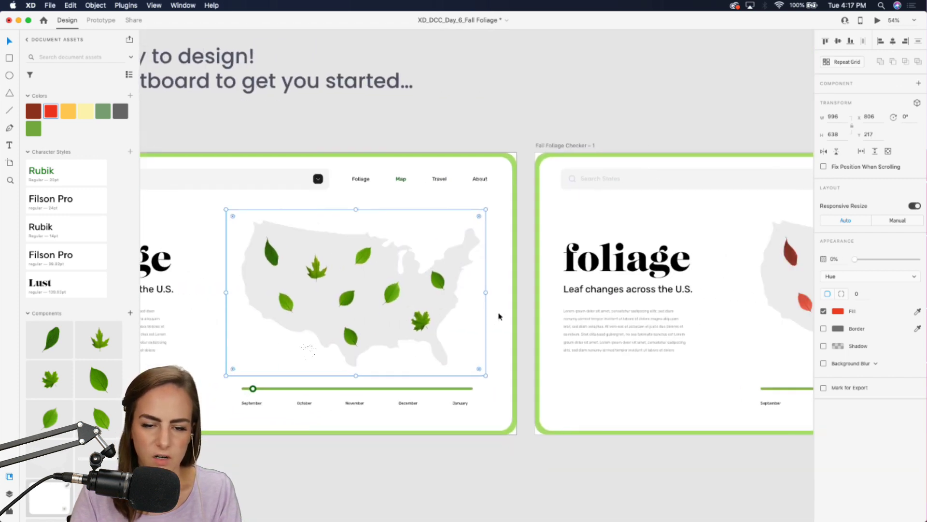
click(532, 234)
drag(530, 284, 532, 383)
scroll(532, 383, up, 5)
scroll(532, 382, down, 4)
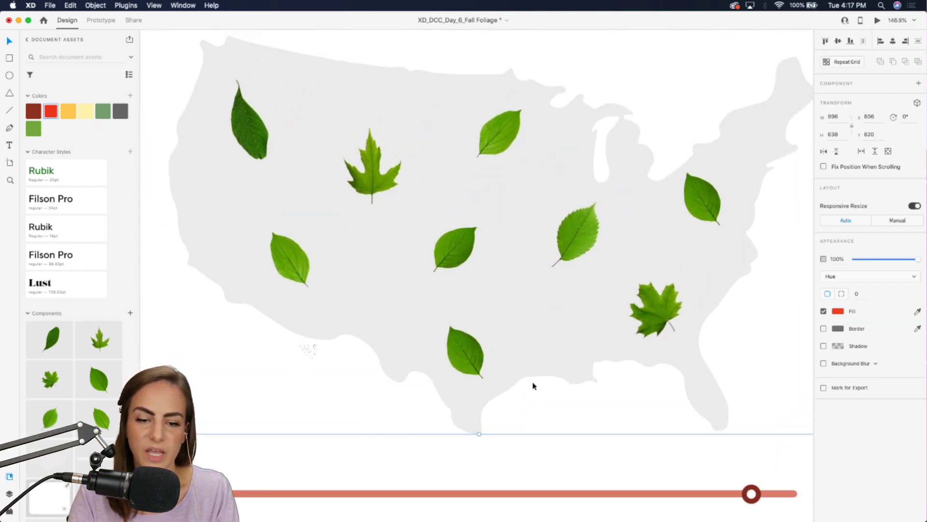
Turn on 3D transforms for the leaf over the northeastern states on the copied artboard
scroll(379, 258, up, 4)
scroll(379, 259, right, 3)
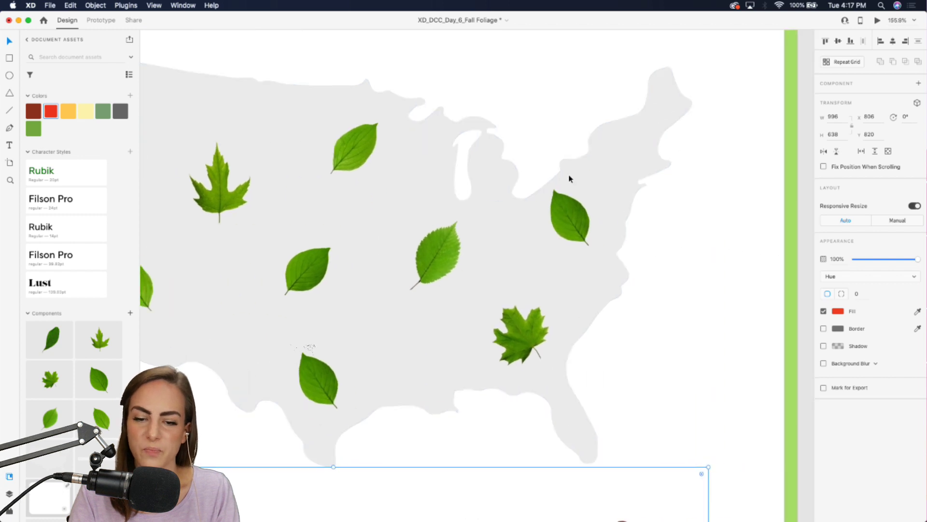
click(569, 211)
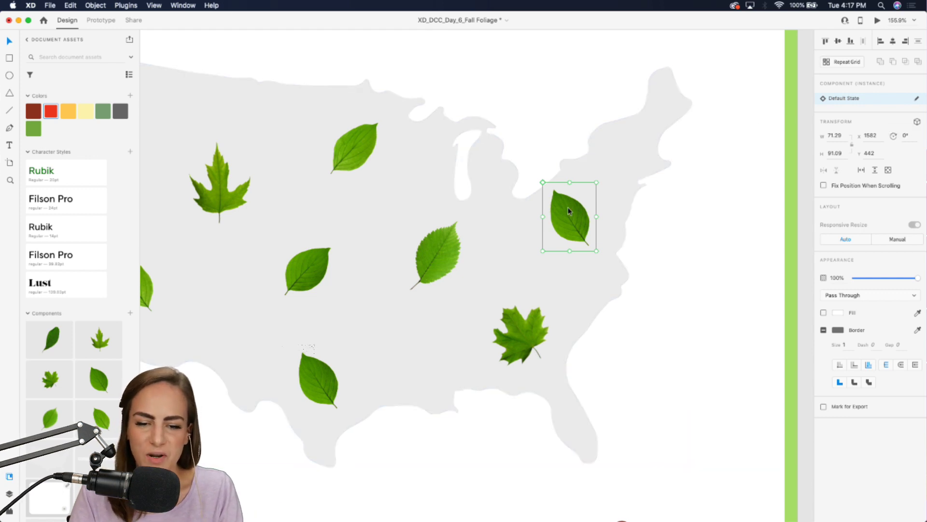
scroll(580, 214, down, 5)
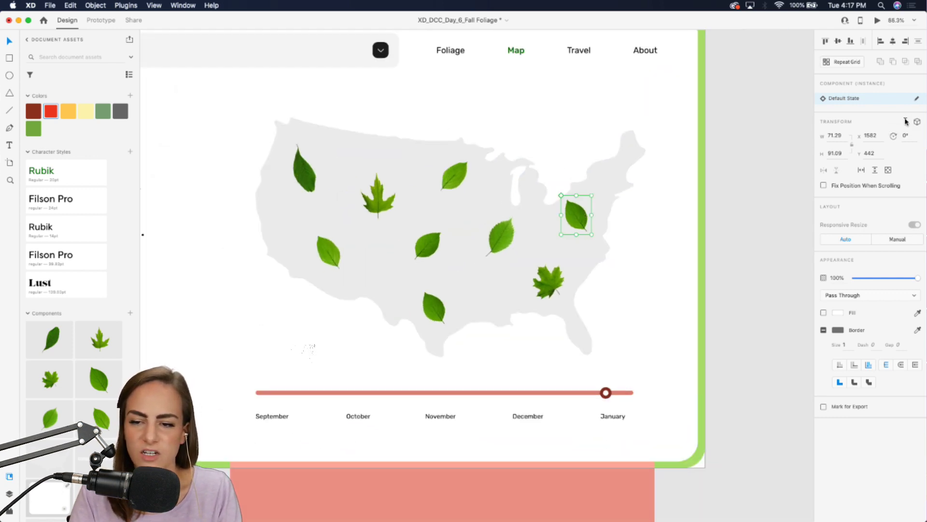
click(917, 125)
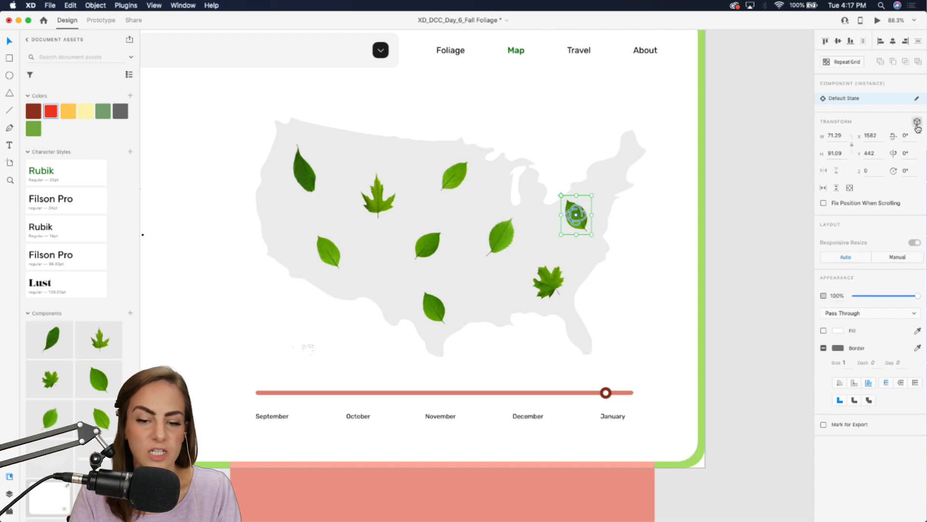
Tilt the northeastern leaf in 3D to about -345° around the X axis and 339° around the Y axis
scroll(639, 245, up, 5)
drag(516, 195, 563, 209)
scroll(534, 207, up, 5)
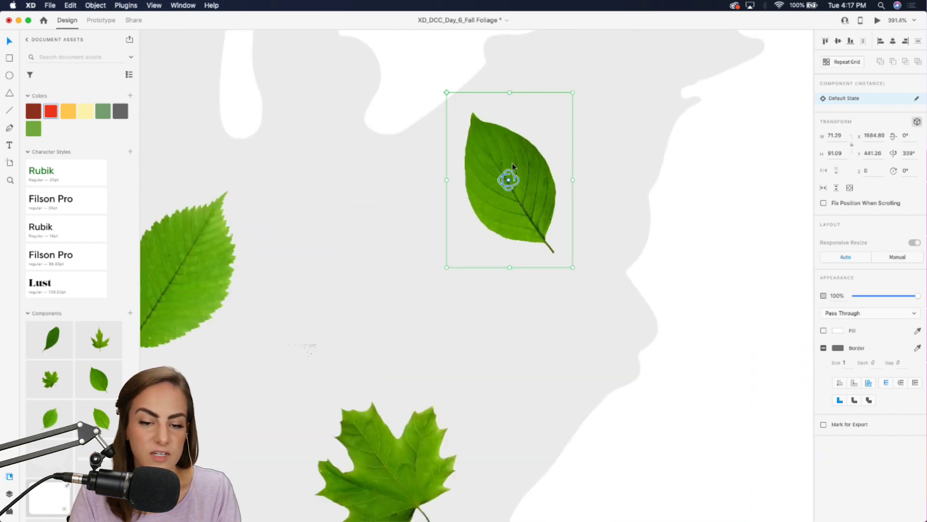
drag(509, 180, 546, 503)
scroll(544, 263, down, 5)
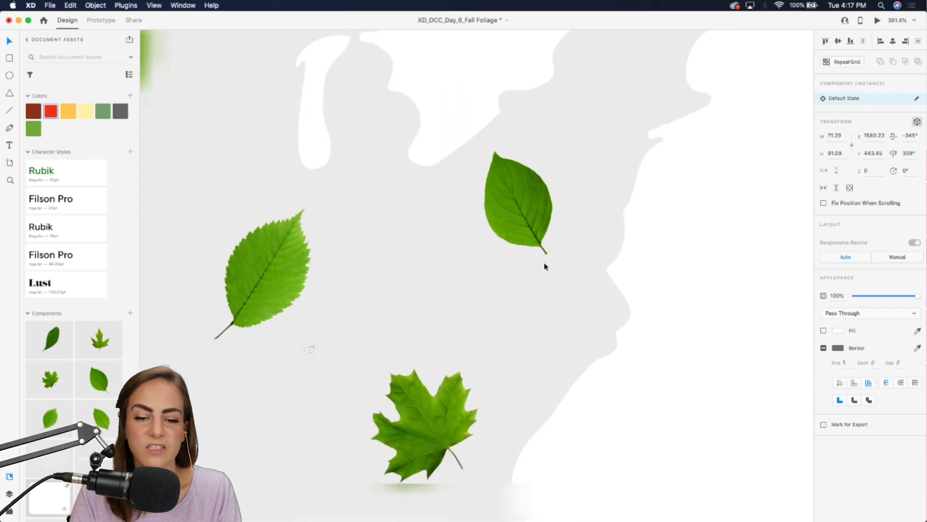
Rotate the serrated leaf in the map's centre-east in 3D around its horizontal and vertical axes
scroll(521, 242, left, 3)
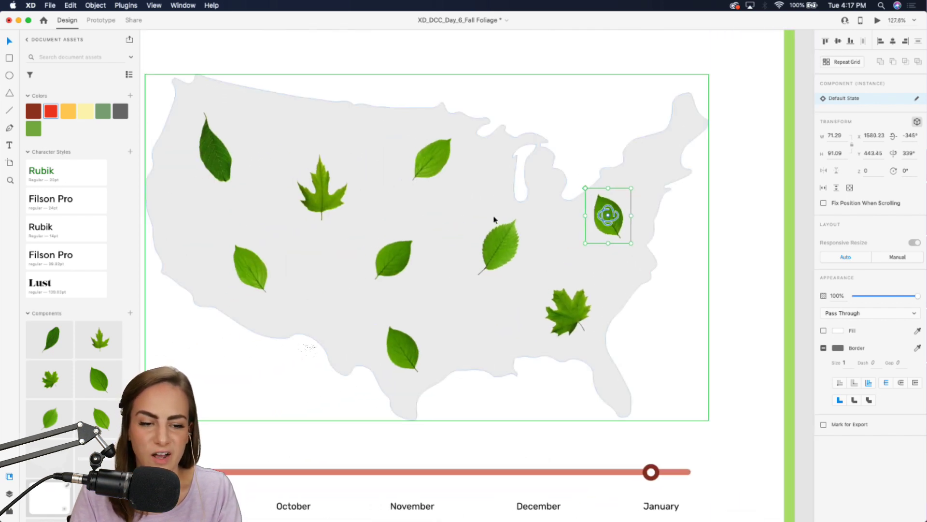
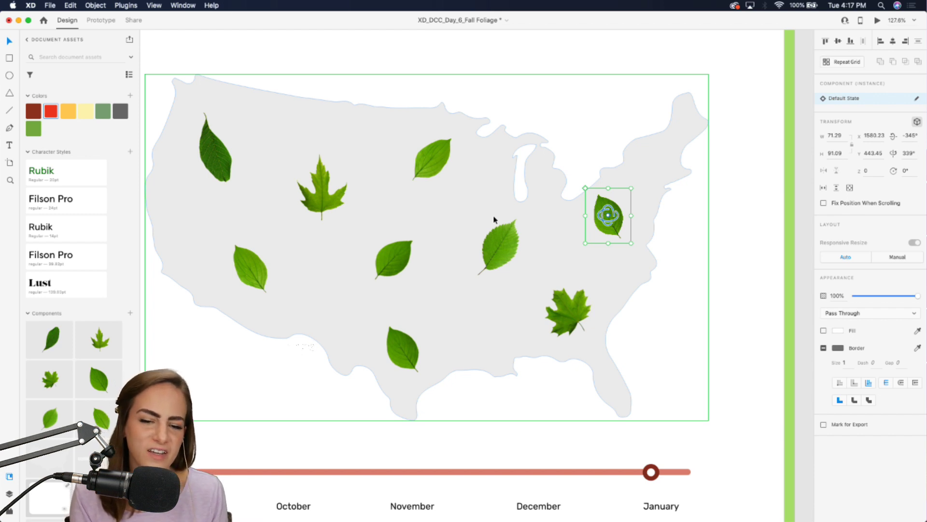
scroll(492, 215, up, 6)
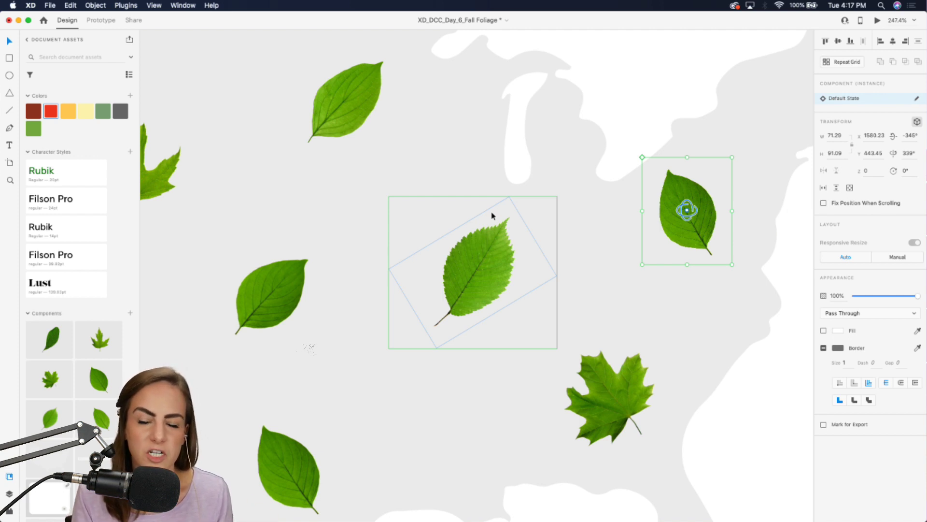
click(485, 265)
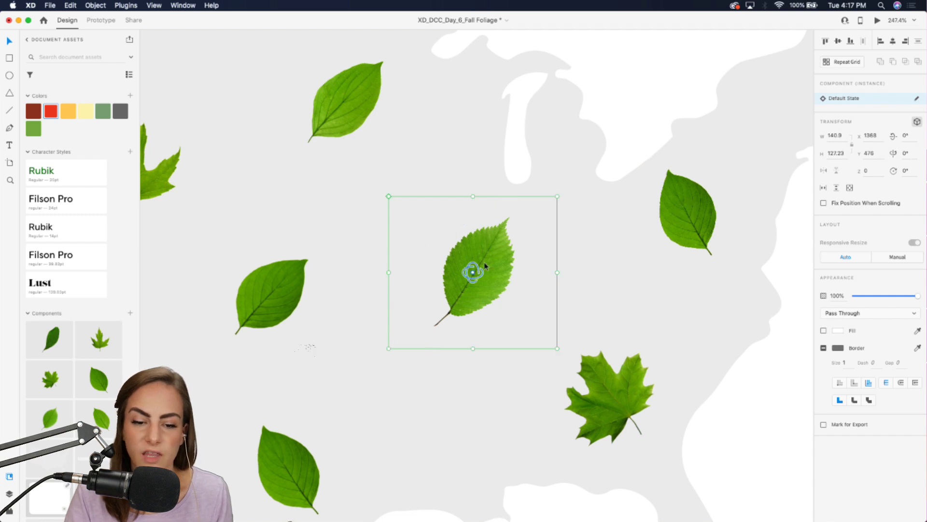
drag(468, 274, 702, 306)
drag(461, 275, 532, 281)
drag(476, 261, 499, 404)
Rotate the pointed maple leaf in the map's northwest in 3D to about -227° around X and 174° around Y
scroll(386, 241, left, 5)
click(294, 149)
scroll(290, 143, up, 5)
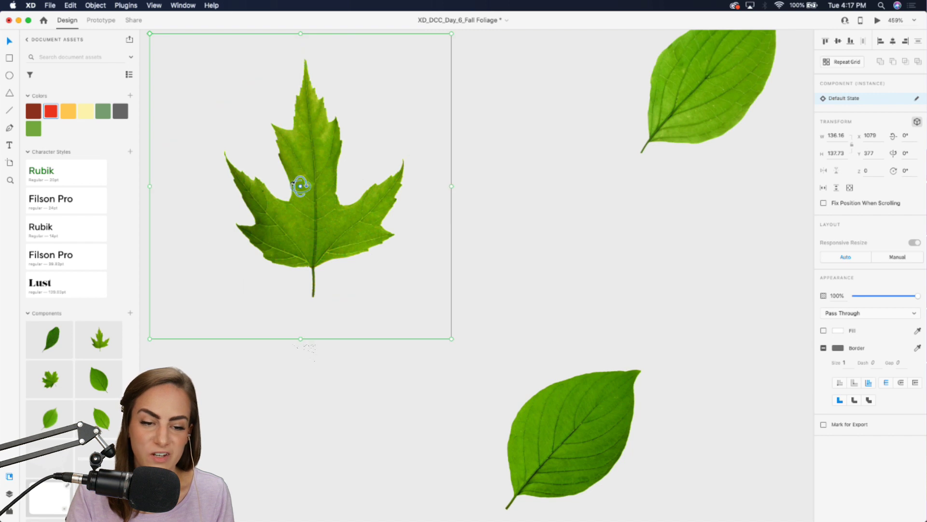
mouse_move(311, 342)
mouse_down()
mouse_move(339, 368)
mouse_move(305, 347)
mouse_up()
scroll(305, 346, down, 2)
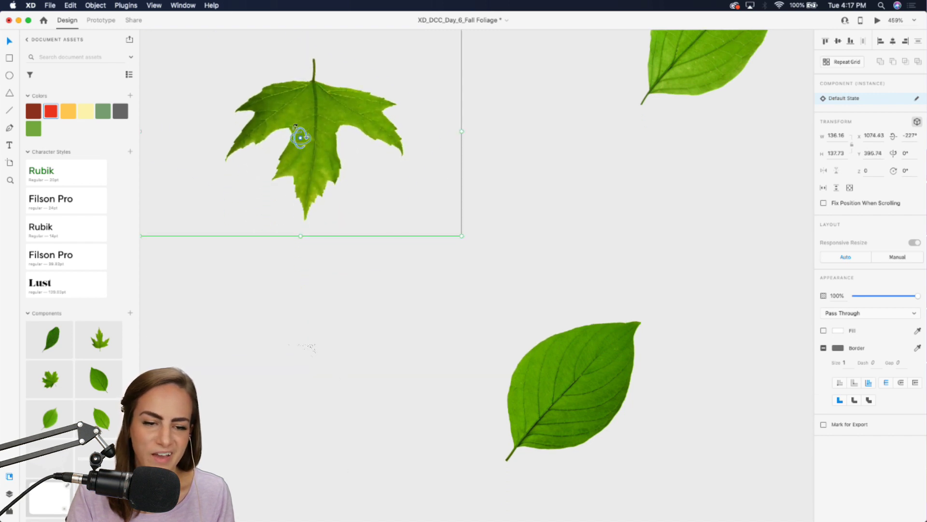
drag(298, 130, 301, 213)
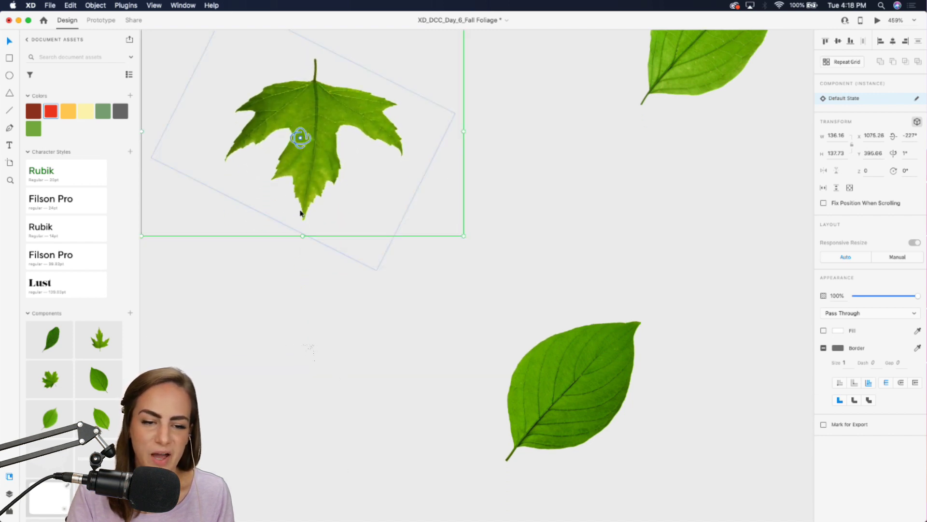
drag(300, 137, 587, 226)
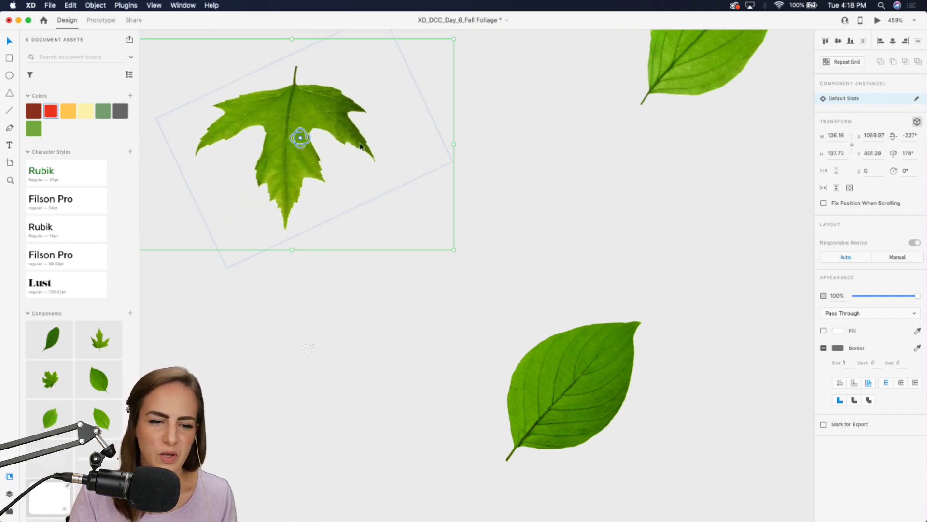
Rotate the leaf in the map's north-centre in 3D to about -161° around X and 328° around Y
scroll(509, 166, right, 5)
scroll(509, 167, up, 3)
click(508, 167)
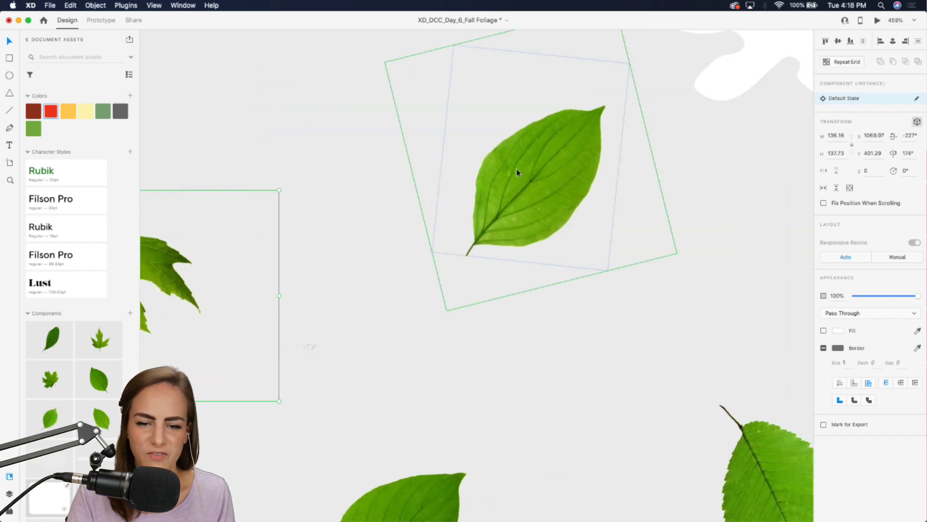
drag(531, 157, 586, 347)
drag(544, 155, 341, 292)
scroll(432, 284, left, 3)
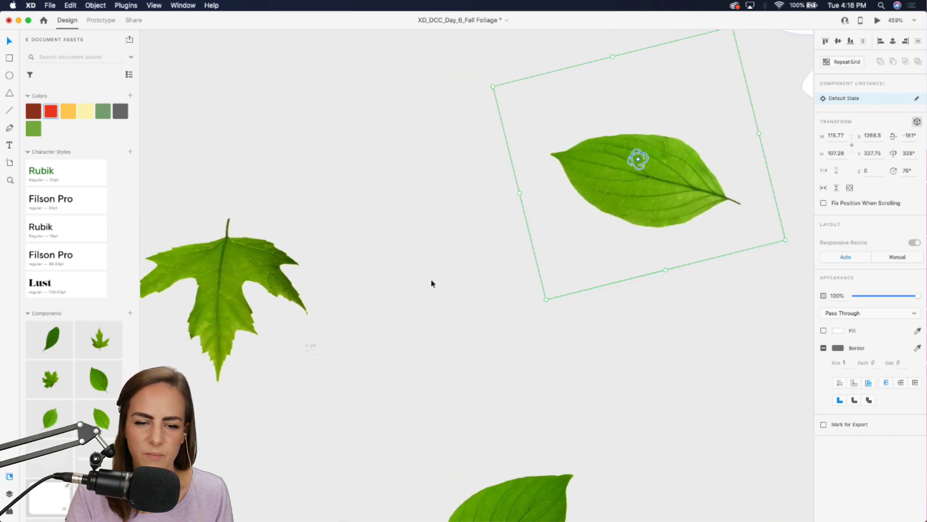
scroll(433, 283, down, 10)
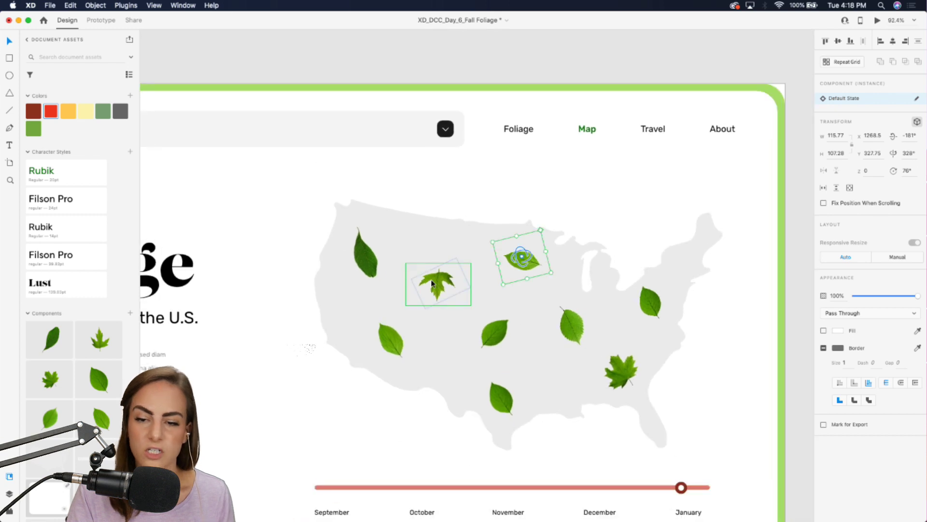
click(918, 123)
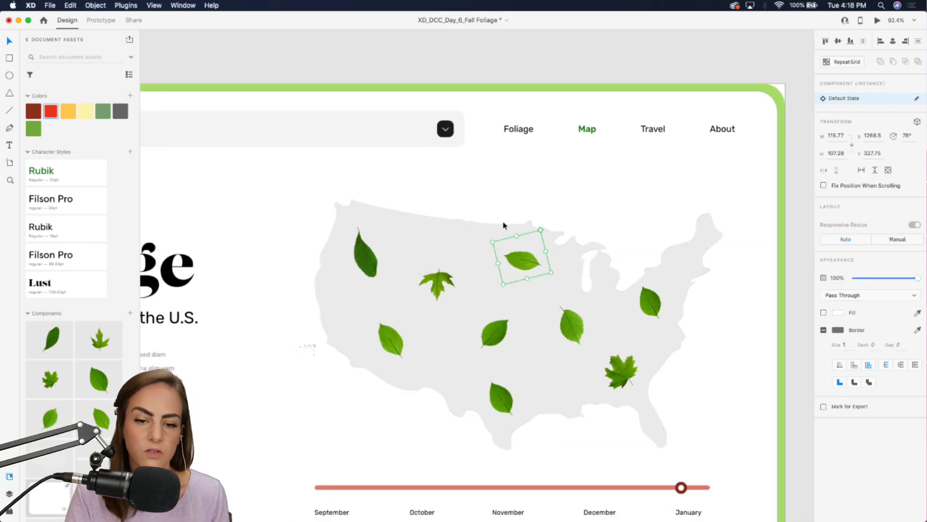
Rotate the dark green leaf in the map's northwest corner in 3D to about 222° around X and 8° around Y
scroll(383, 284, up, 5)
click(325, 209)
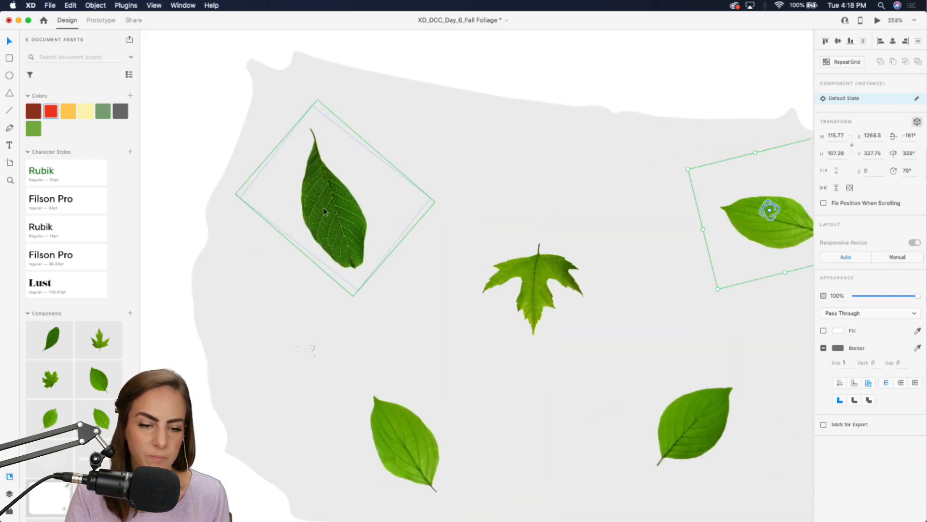
drag(333, 204, 432, 381)
drag(341, 188, 245, 449)
Rotate the leaf over the southwestern states in 3D around its vertical and horizontal axes
scroll(439, 389, down, 5)
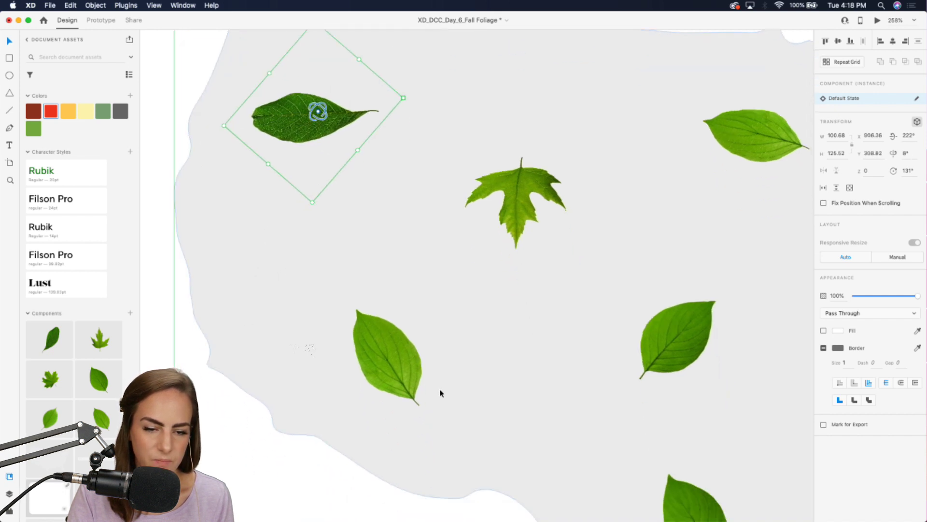
click(379, 284)
drag(372, 282, 390, 419)
drag(358, 286, 519, 396)
Rotate the leaf over Texas in 3D to about -180° around X and 202° around Y
scroll(484, 325, right, 3)
scroll(485, 325, down, 2)
scroll(484, 325, right, 2)
scroll(485, 325, down, 2)
click(500, 325)
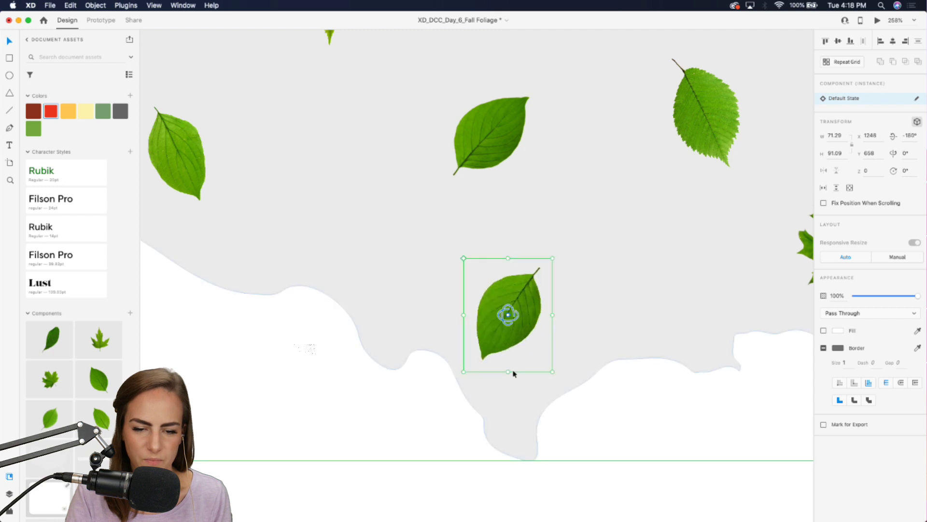
drag(507, 316, 595, 339)
key(super+0)
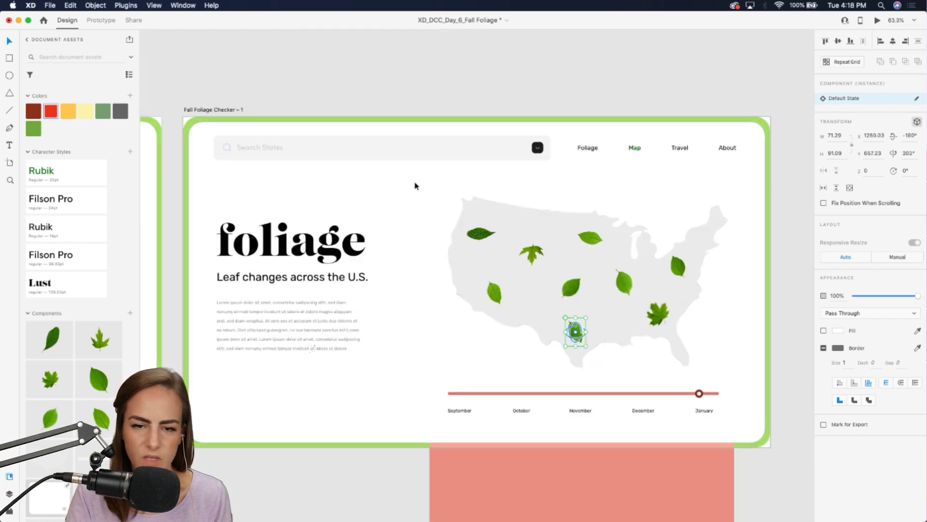
Preview the original Fall Foliage Checker artboard, test dragging the slider handle, and close the preview
scroll(413, 184, left, 5)
click(283, 219)
click(884, 22)
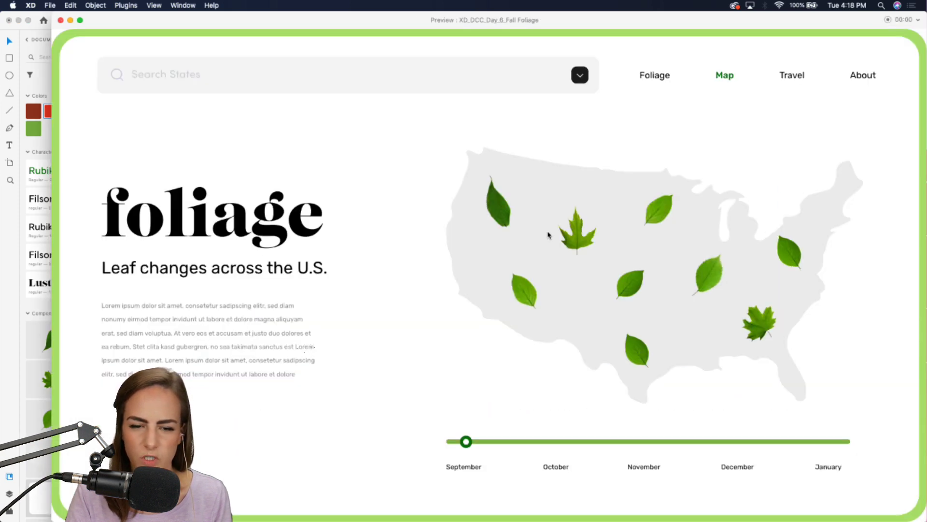
drag(468, 444, 392, 446)
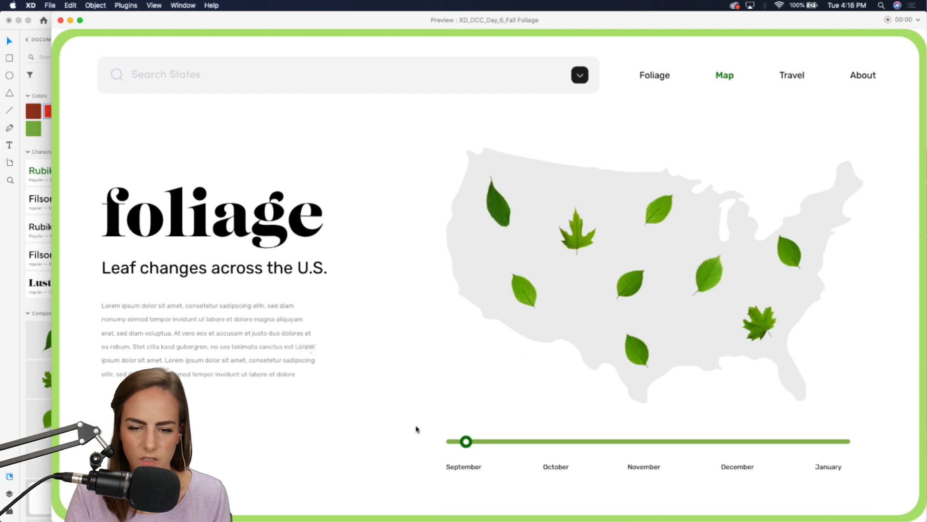
click(60, 20)
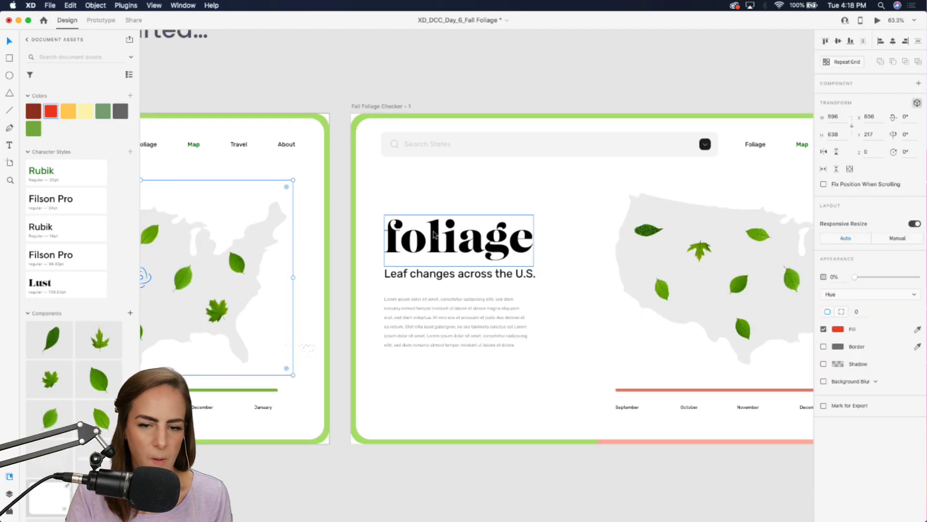
Rotate the maple leaf over the southeastern states in 3D to about -174° around X and 211° around Y
scroll(615, 323, up, 10)
click(592, 273)
scroll(592, 273, up, 5)
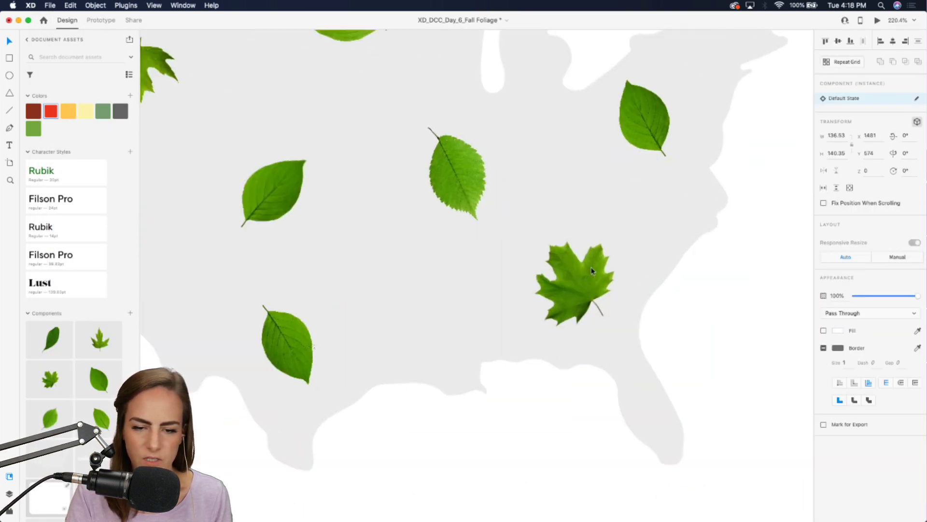
drag(645, 357, 598, 450)
scroll(598, 450, down, 5)
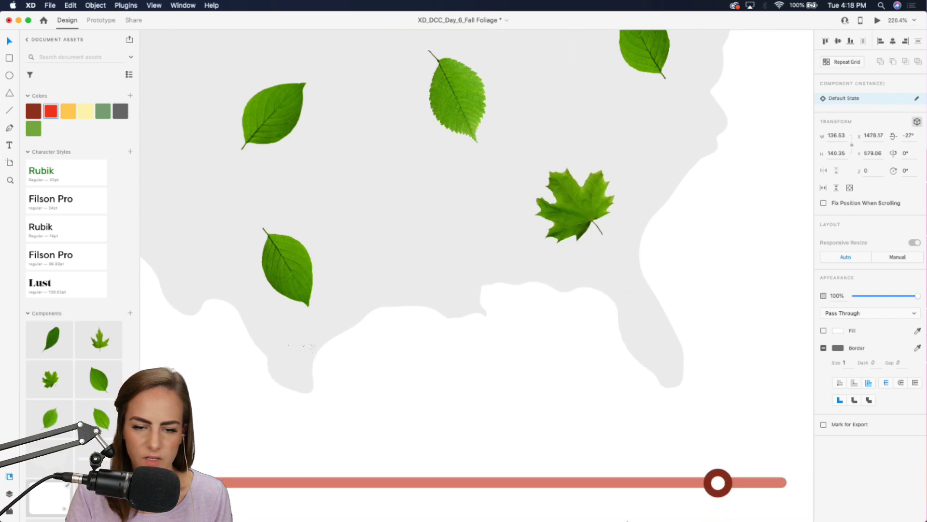
mouse_move(560, 125)
mouse_down()
mouse_move(727, 132)
mouse_move(550, 120)
mouse_up()
scroll(492, 113, up, 3)
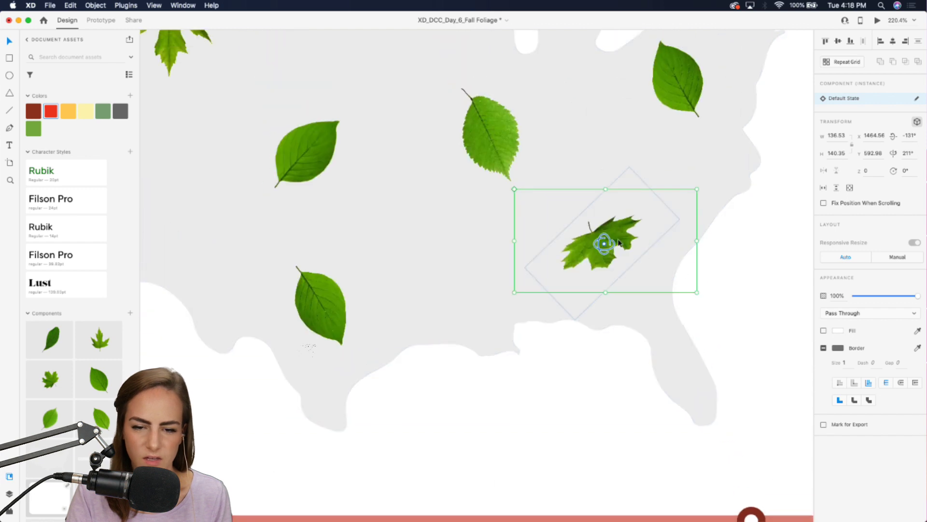
mouse_move(607, 239)
mouse_down()
mouse_move(602, 215)
mouse_move(604, 242)
mouse_up()
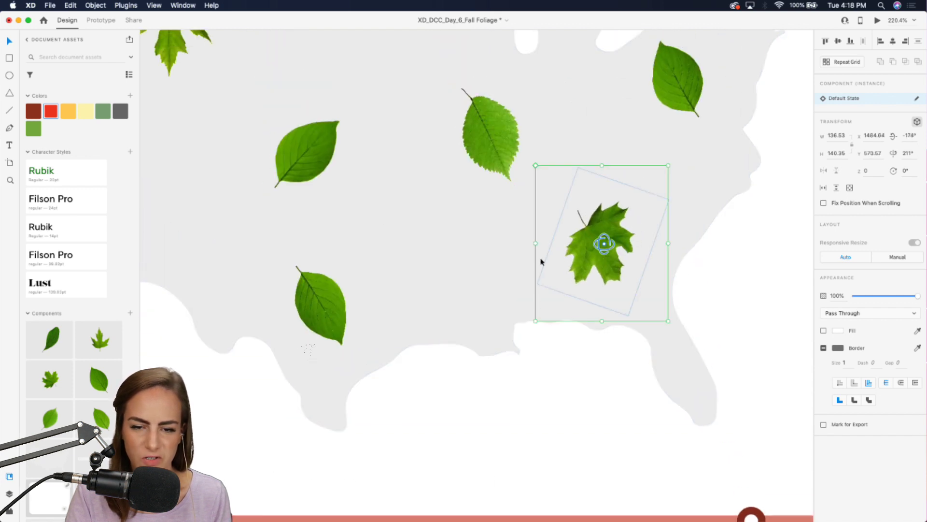
Rotate the leaf in the centre of the map in 3D to about -330° around X and 351° around Y
scroll(361, 209, up, 2)
scroll(361, 210, left, 4)
click(429, 205)
drag(427, 206, 254, 263)
drag(416, 206, 473, 340)
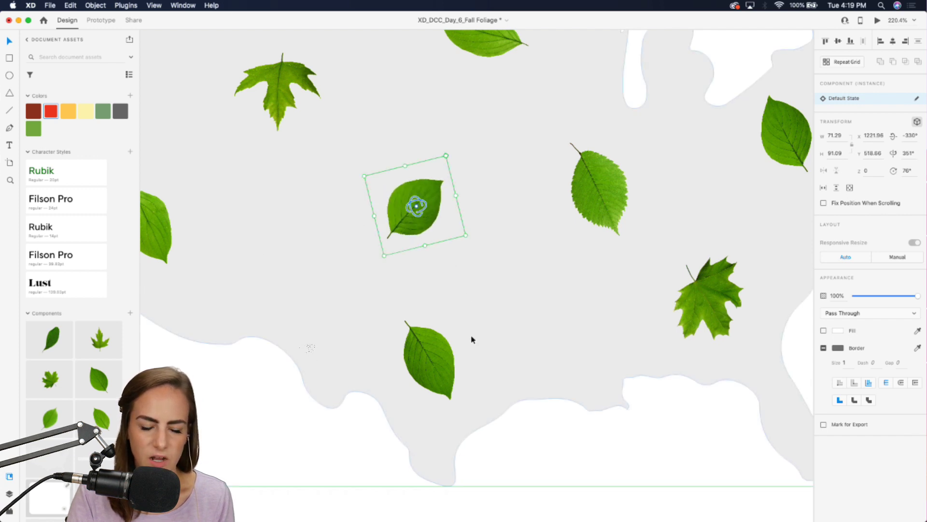
Turn off the 3D transform controls and scatter the leaves across the map, with the broad maple leaf southwest and the pointed one in the south
scroll(472, 339, down, 5)
scroll(473, 339, up, 3)
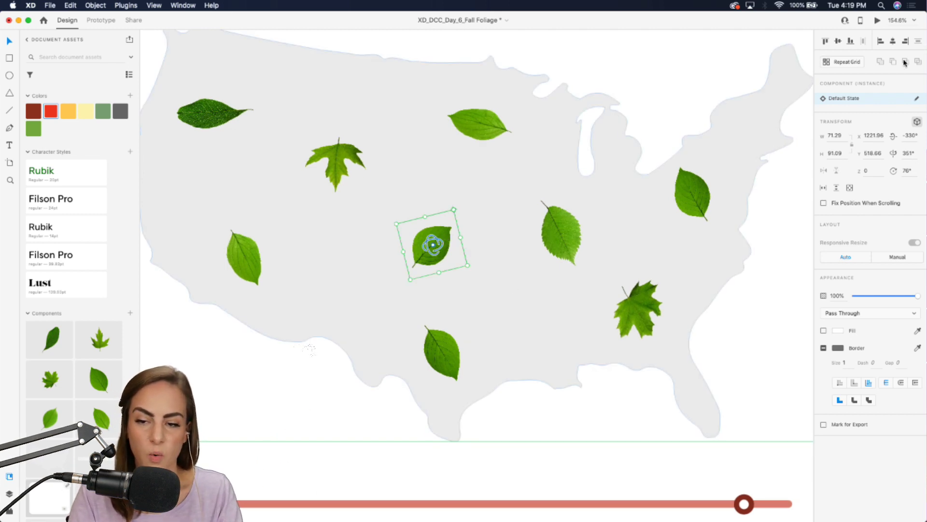
click(918, 123)
mouse_move(433, 243)
mouse_down()
mouse_move(218, 89)
mouse_move(435, 258)
mouse_up()
drag(531, 231, 611, 201)
drag(454, 338, 366, 120)
drag(352, 178, 459, 340)
drag(363, 126, 362, 157)
drag(523, 126, 744, 331)
drag(625, 319, 311, 281)
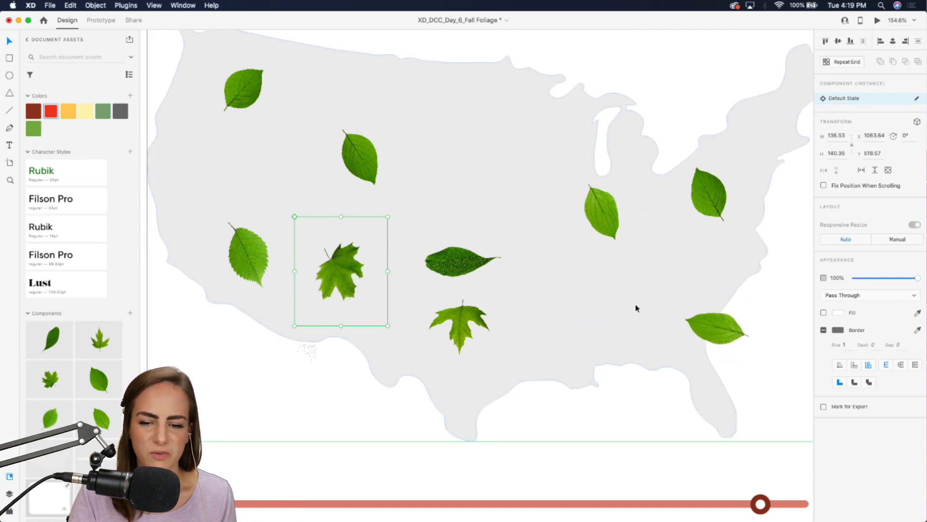
Spread the leaves evenly: shift the southeastern leaf inland, the northeastern leaf north-centre, the serrated leaf northeast, the broad maple west, and nudge the dark leaf
drag(730, 340, 651, 321)
drag(719, 206, 503, 161)
drag(239, 266, 698, 221)
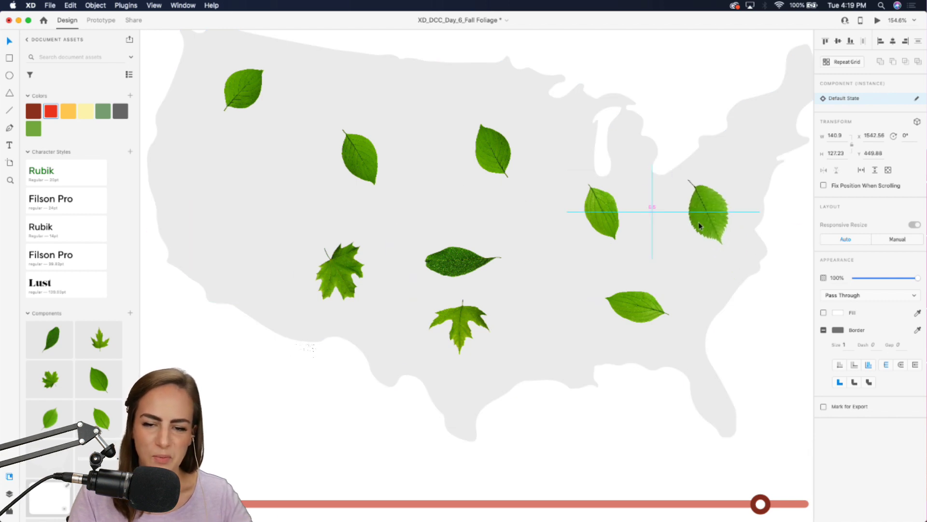
drag(345, 270, 267, 236)
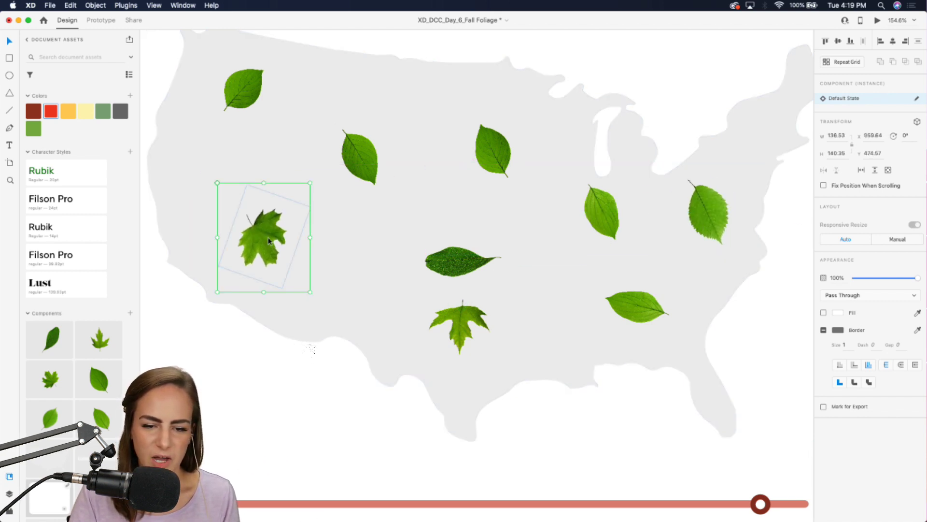
click(460, 326)
drag(478, 271, 449, 238)
Move the red Hue-blended rectangle up over the copied artboard's map so it covers every leaf but not the slider
scroll(449, 238, down, 5)
click(453, 435)
drag(453, 435, 471, 279)
drag(473, 241, 480, 271)
drag(481, 217, 480, 223)
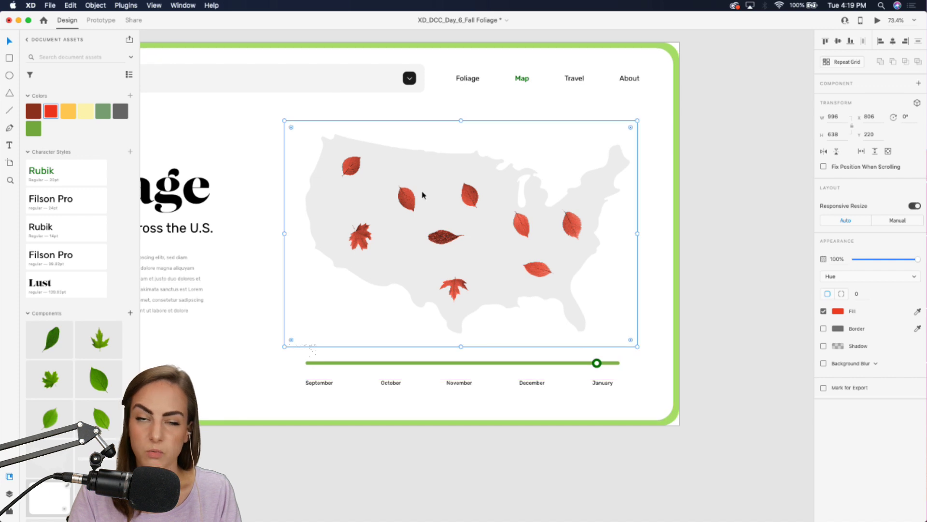
Preview the original artboard, test dragging the slider handle from September to January, and close the preview
scroll(441, 292, left, 15)
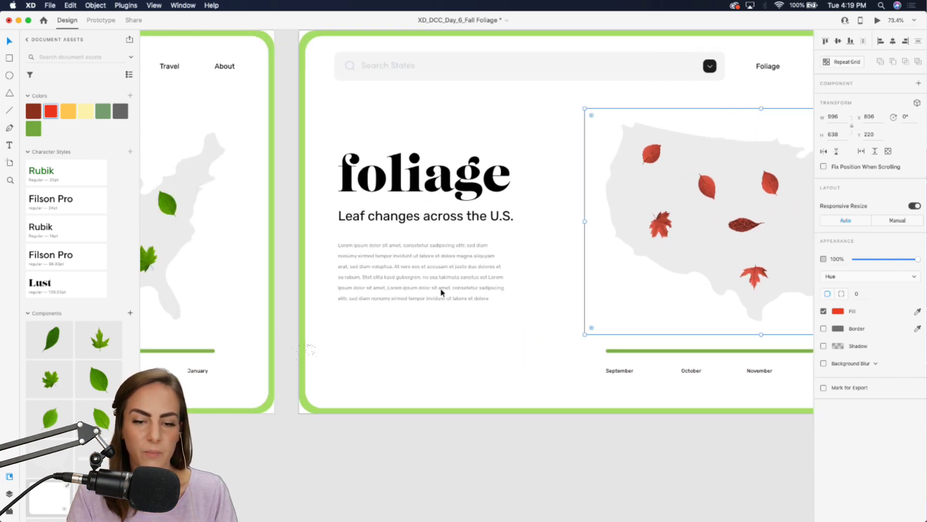
click(465, 252)
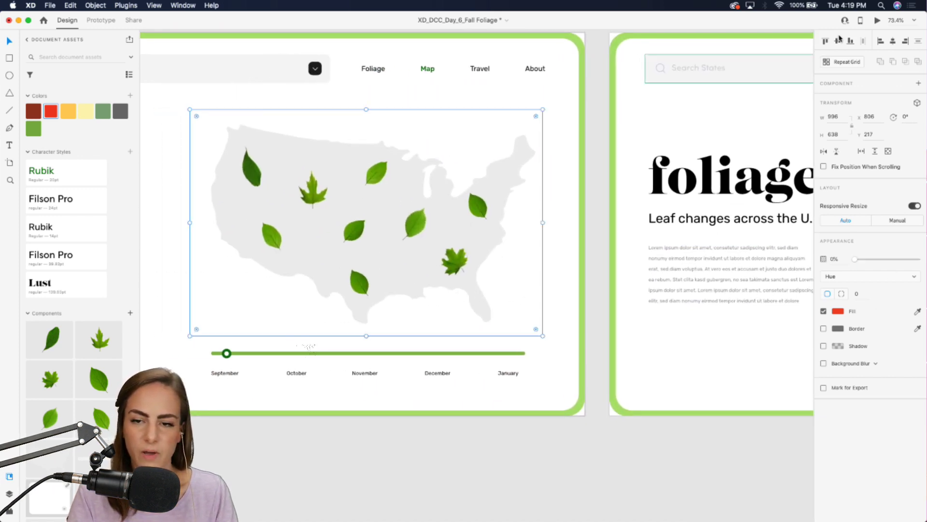
click(878, 22)
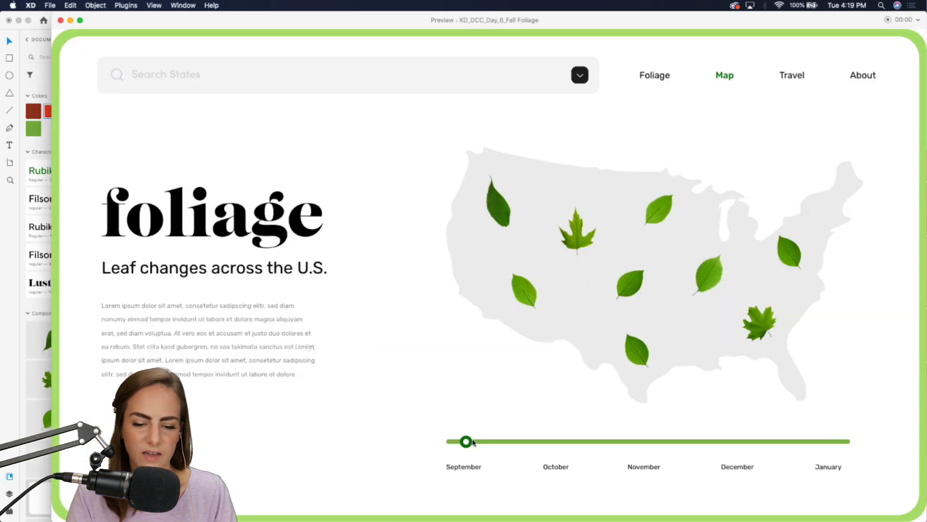
drag(468, 442, 870, 450)
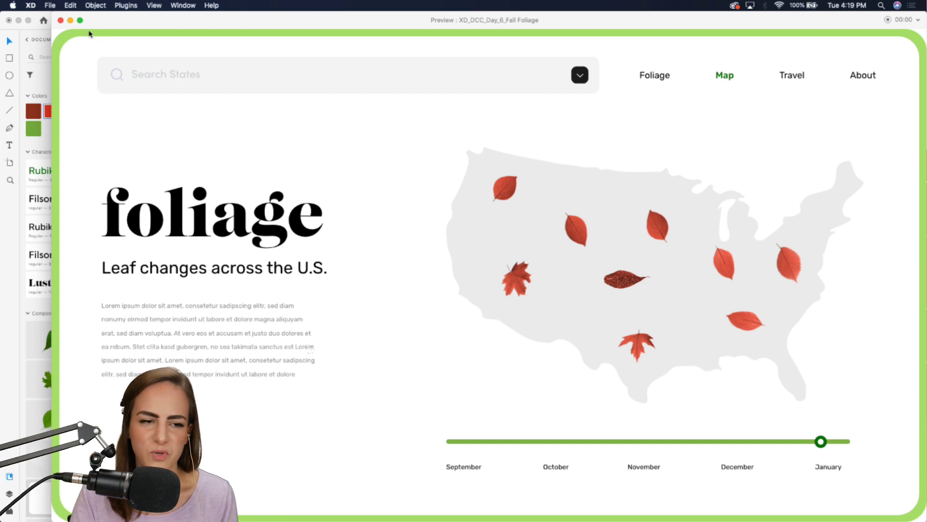
click(61, 21)
Copy the five-leaf colour legend with its labels from the finished Home sample artboard
scroll(615, 397, right, 6)
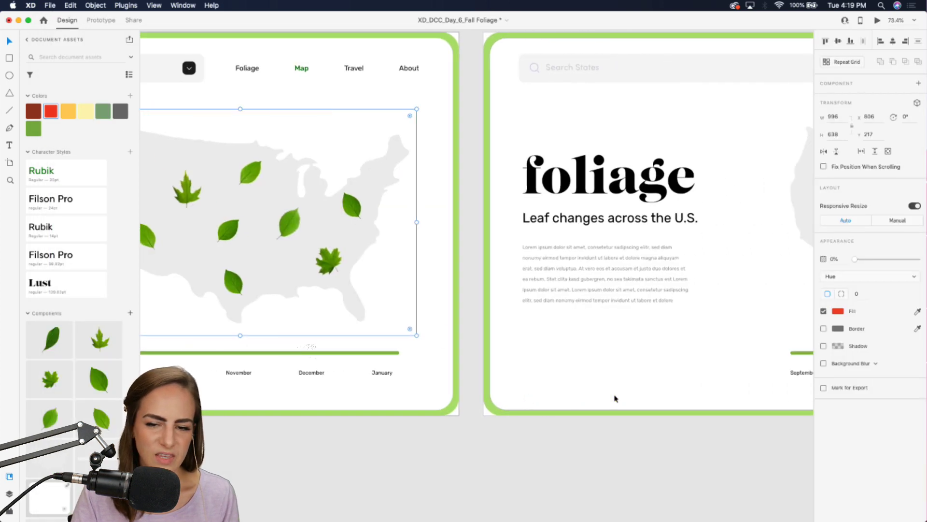
scroll(514, 448, down, 5)
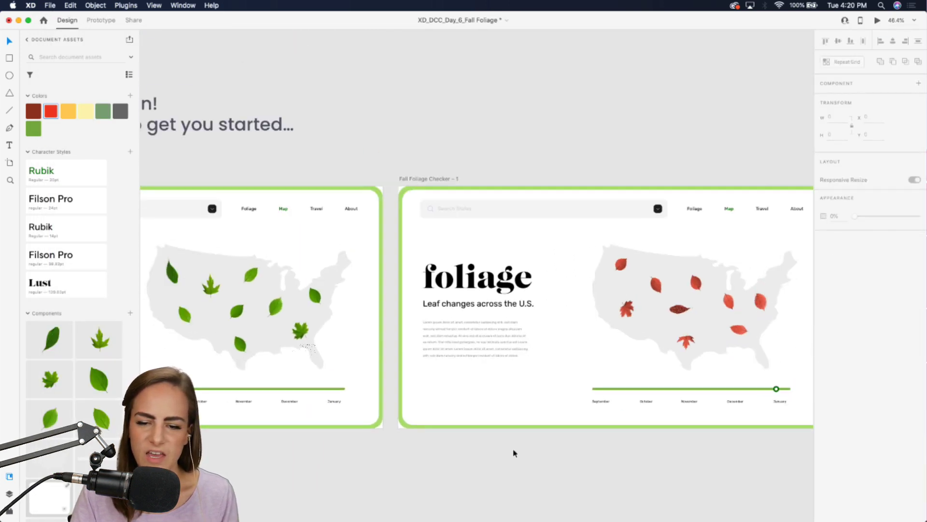
scroll(514, 453, down, 5)
scroll(513, 451, right, 10)
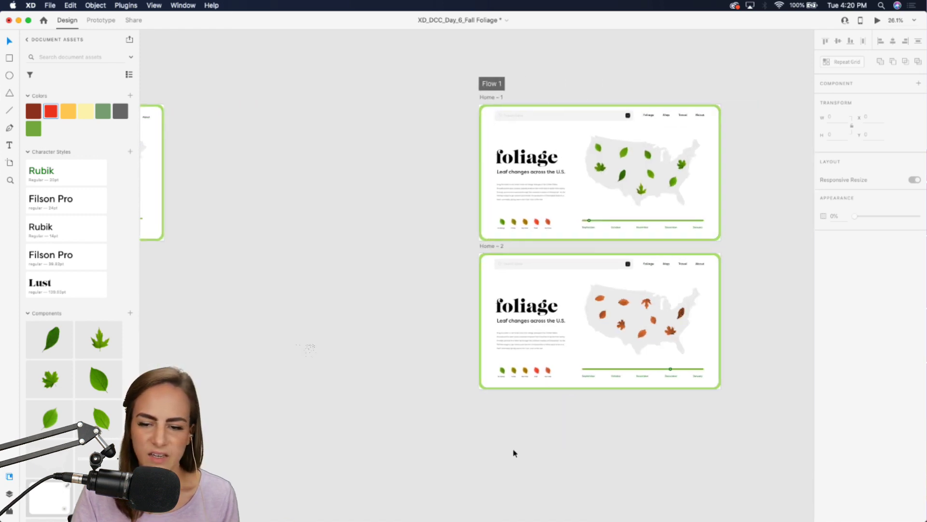
scroll(367, 375, up, 10)
drag(733, 502, 453, 344)
drag(392, 495, 447, 434)
key(super+c)
Paste the leaf colour legend onto the original Fall Foliage Checker artboard below the body text
scroll(450, 433, down, 8)
scroll(449, 433, left, 10)
scroll(450, 433, left, 5)
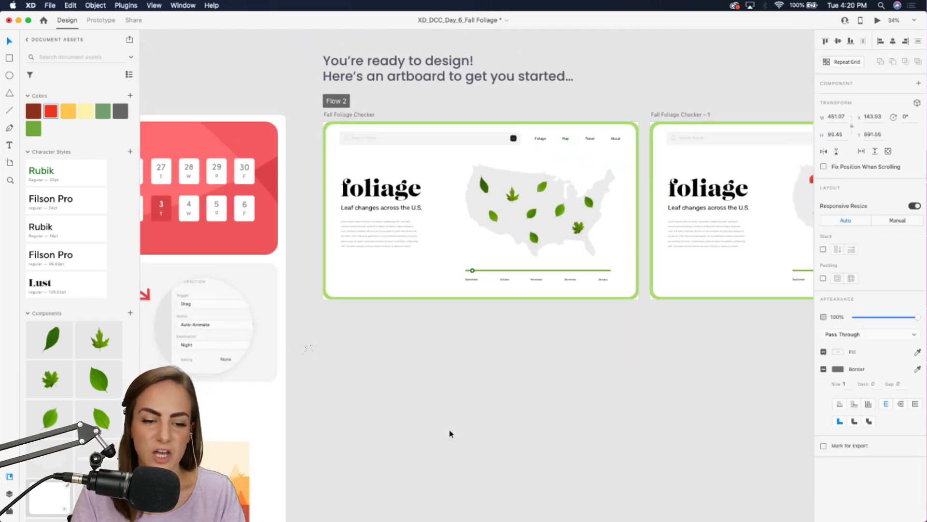
scroll(454, 314, up, 5)
key(super+v)
click(451, 437)
scroll(293, 319, up, 4)
scroll(294, 319, right, 3)
Examine the pasted leaf legend's Past Peak, Peak and Near Peak leaves and the fill colour of the Near Peak overlay
click(293, 337)
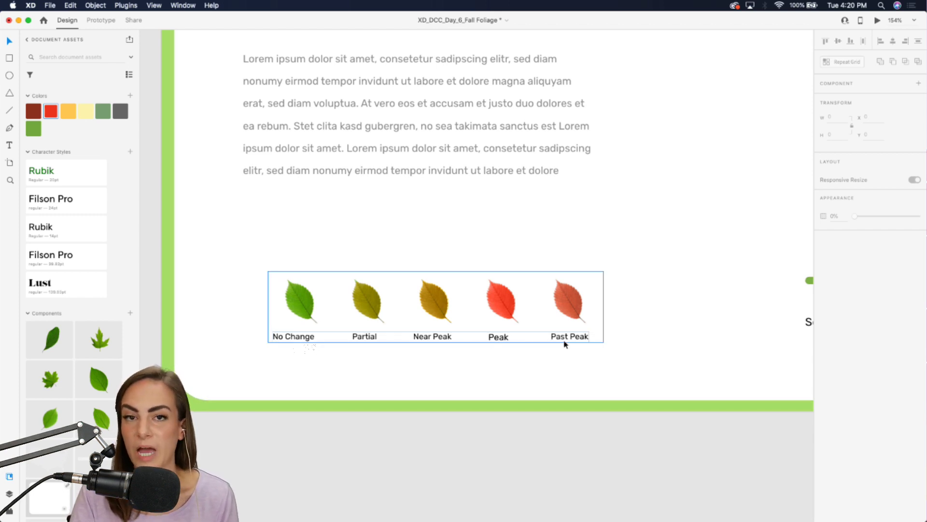
click(571, 308)
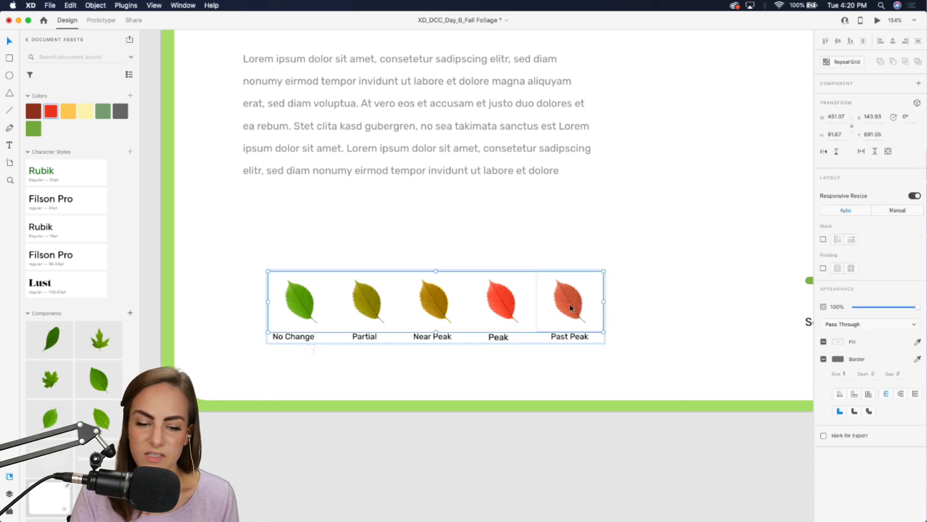
scroll(534, 320, right, 5)
scroll(534, 321, up, 1)
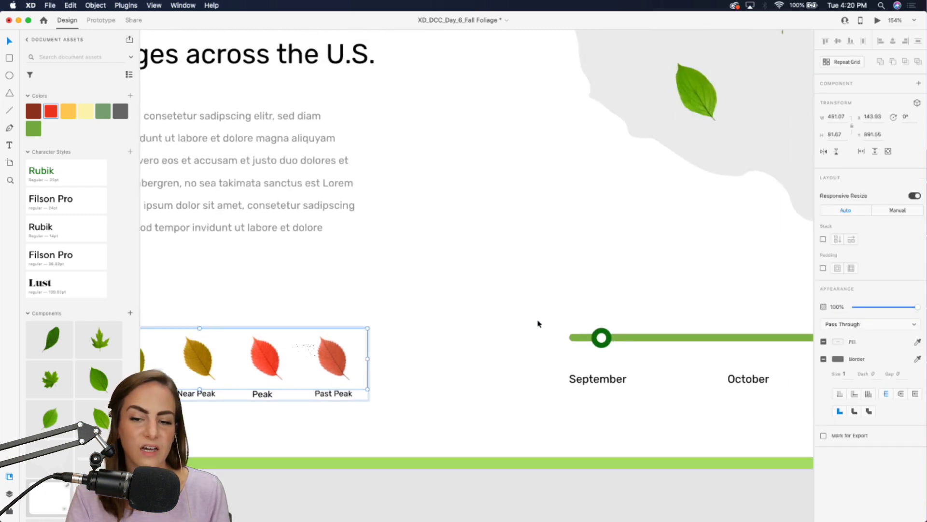
scroll(666, 106, left, 4)
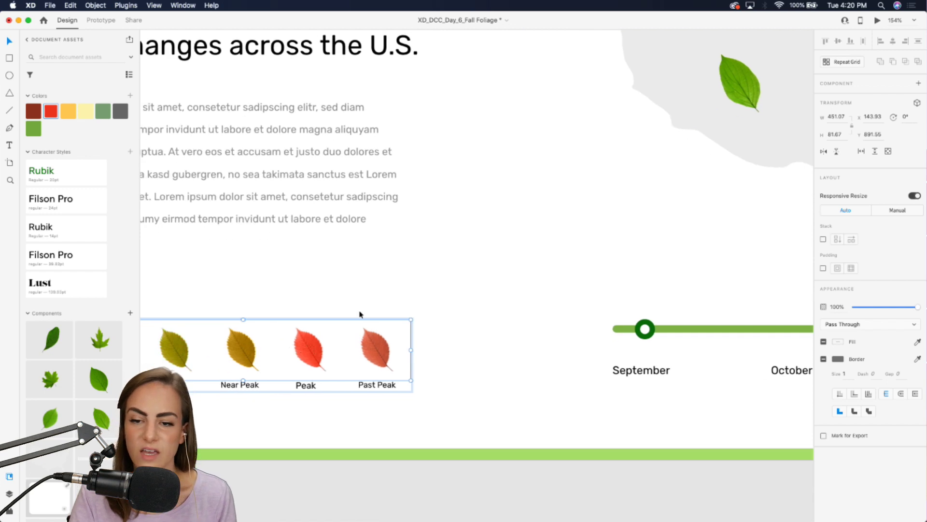
scroll(454, 350, left, 2)
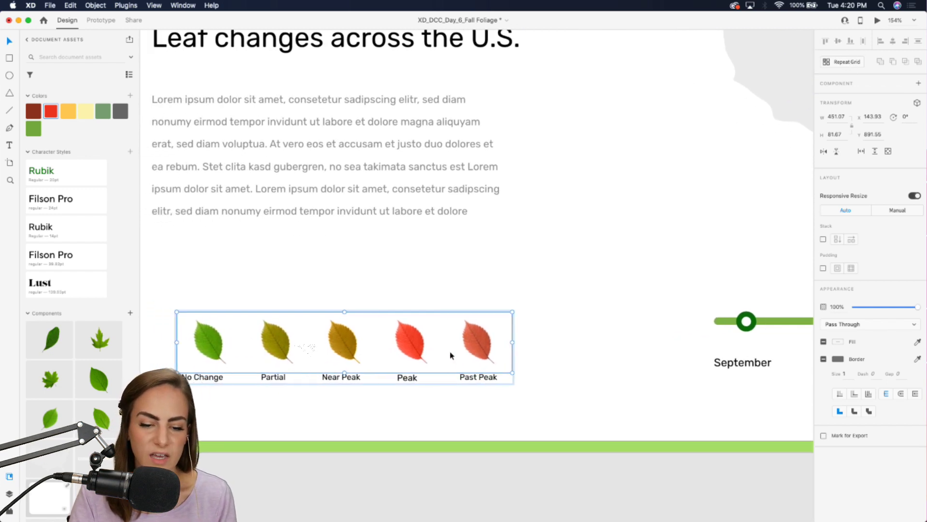
double_click(474, 335)
mouse_move(480, 331)
mouse_down()
mouse_move(470, 317)
mouse_move(470, 340)
mouse_up()
click(412, 337)
click(338, 340)
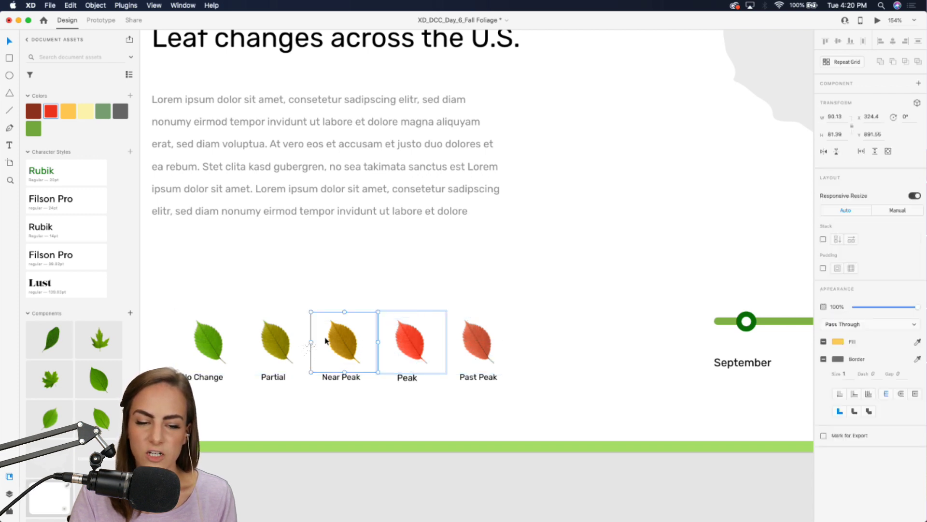
click(839, 300)
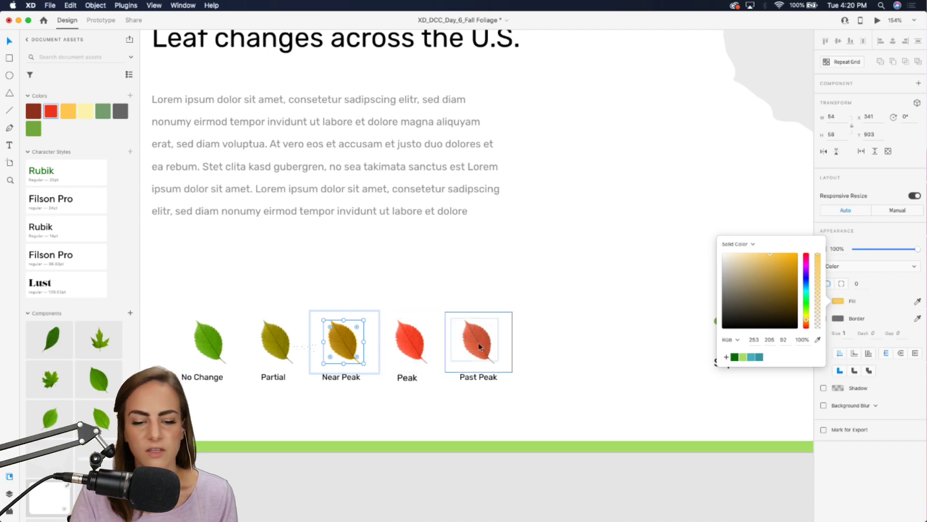
click(436, 481)
scroll(425, 482, down, 10)
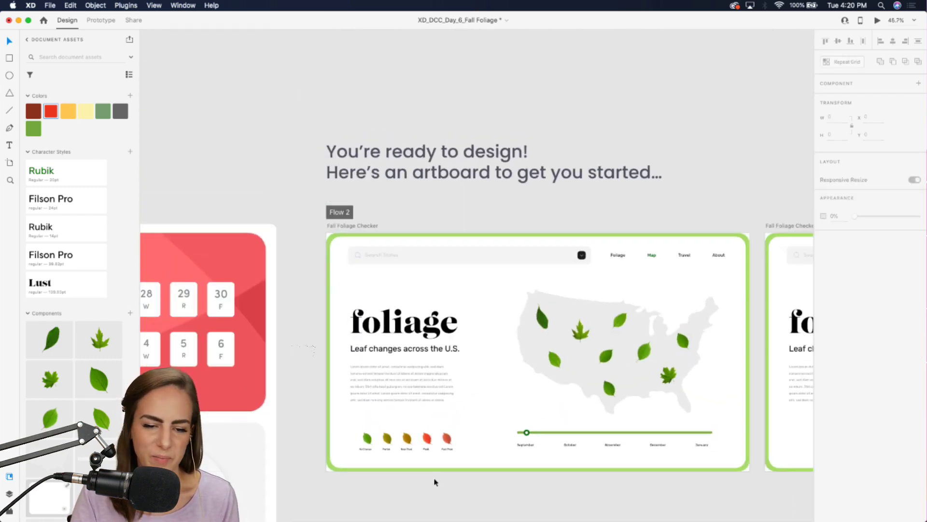
scroll(430, 475, right, 5)
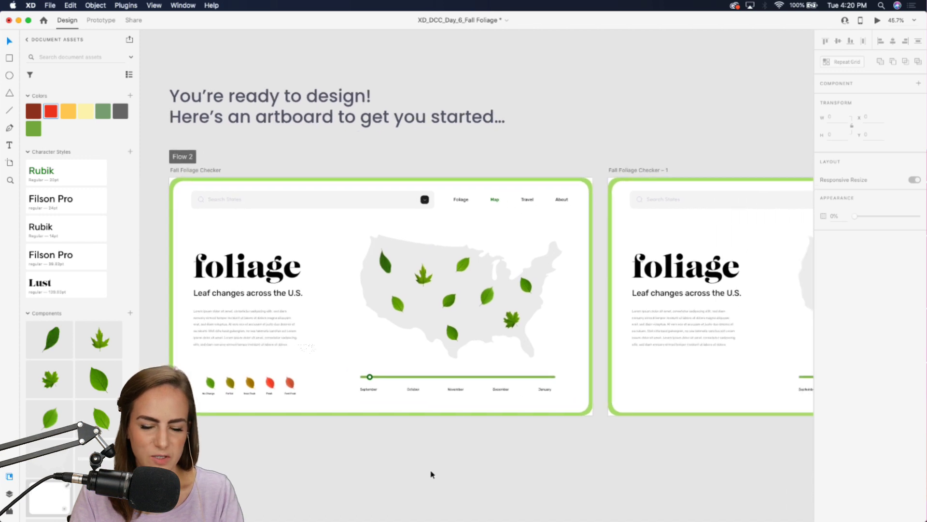
Preview the original artboard, test moving the slider handle from September to January, and close the preview
click(511, 339)
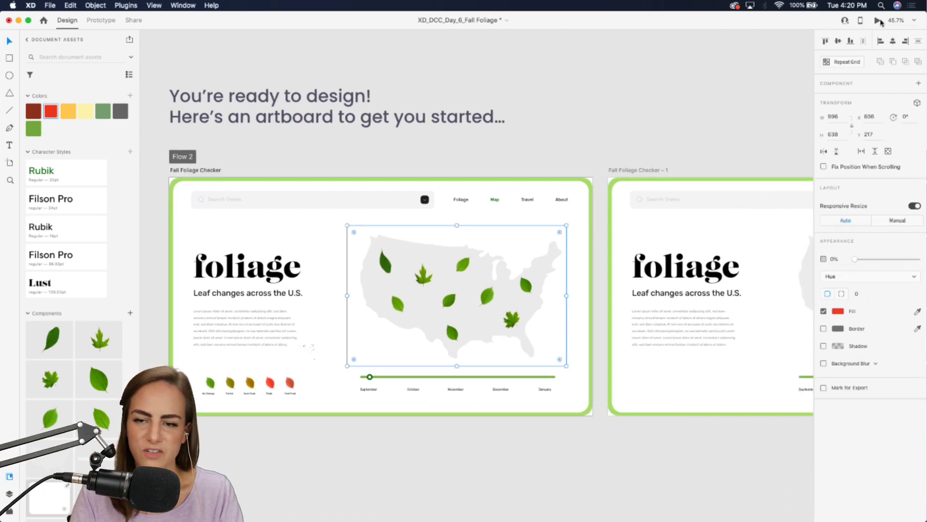
click(879, 21)
drag(466, 442, 840, 468)
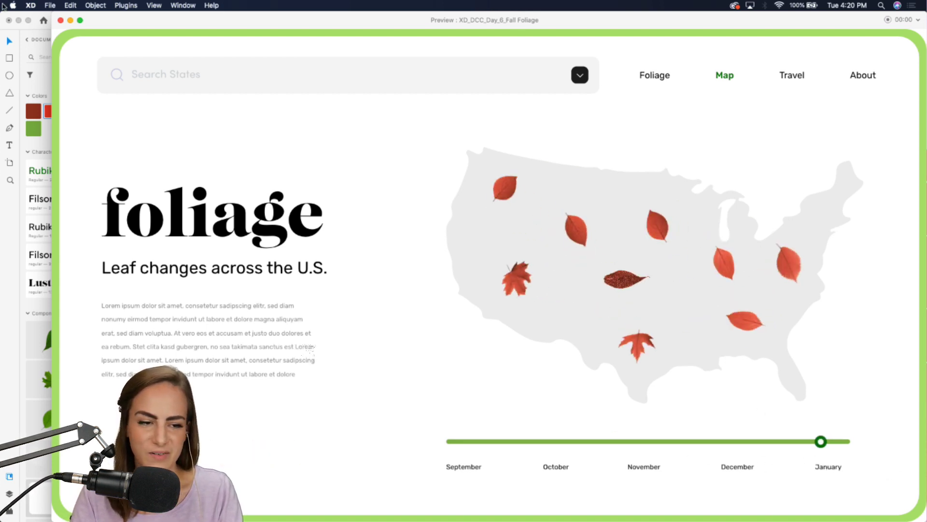
click(60, 20)
Copy the leaf colour legend from the original artboard to the same place on the Fall Foliage Checker – 1 artboard
drag(305, 425, 196, 368)
key(super+c)
scroll(338, 290, right, 5)
key(super+v)
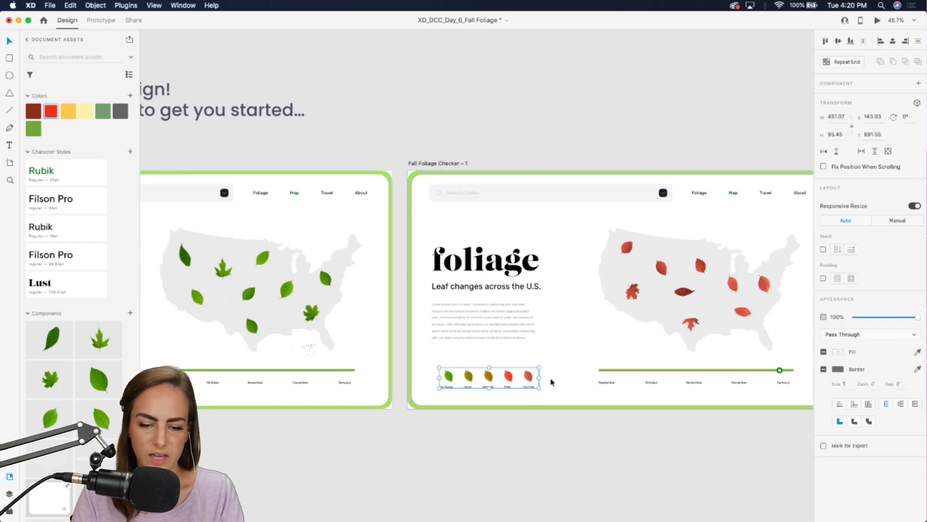
Wire the copied artboard's January slider handle back to Fall Foliage Checker with a Drag trigger, Auto-Animate and no easing
scroll(551, 379, right, 5)
scroll(637, 334, up, 3)
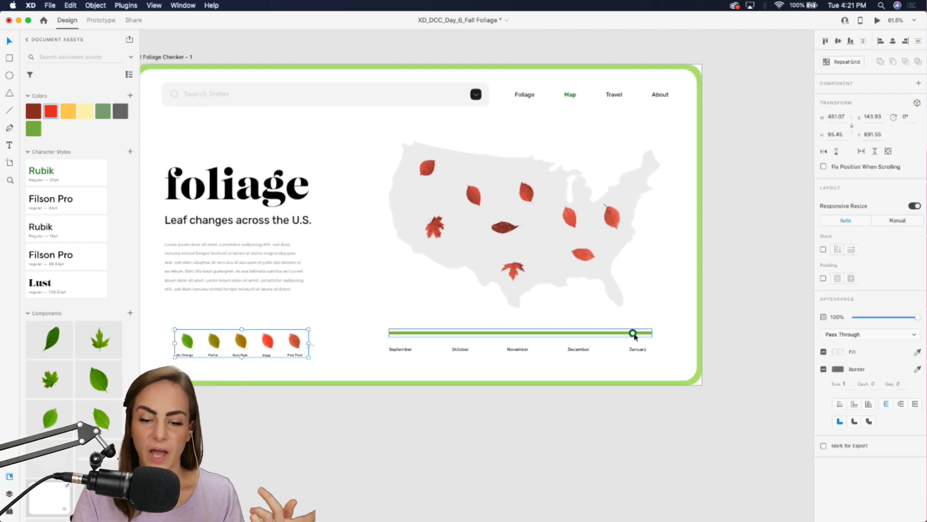
double_click(633, 333)
scroll(676, 341, left, 3)
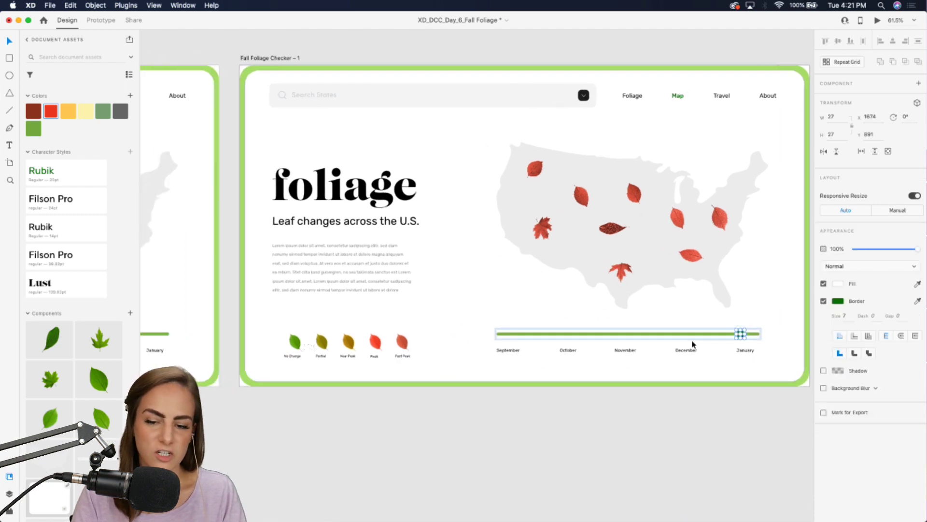
click(91, 21)
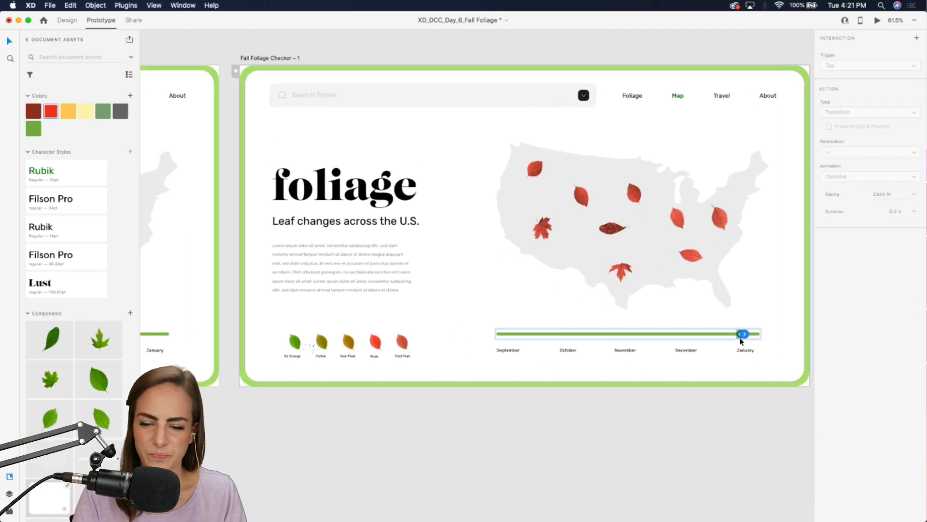
drag(744, 333, 187, 310)
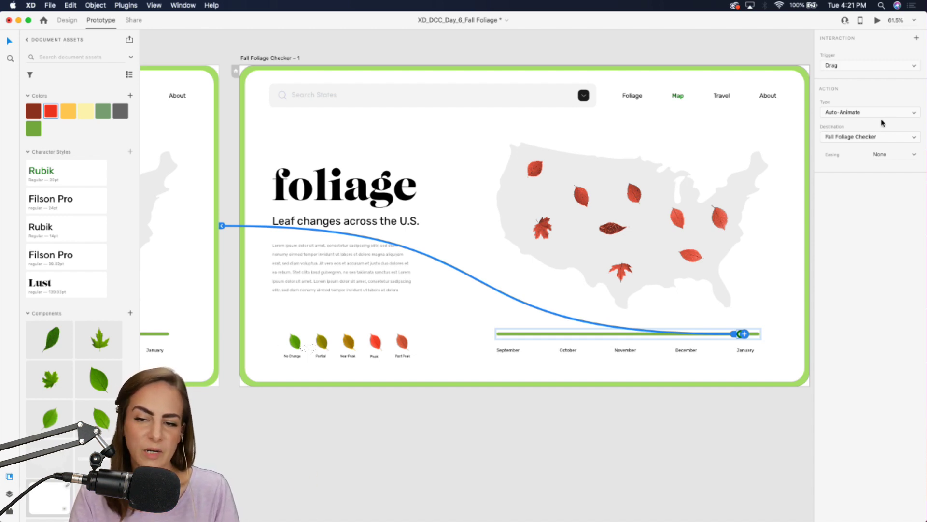
scroll(628, 218, left, 5)
click(414, 425)
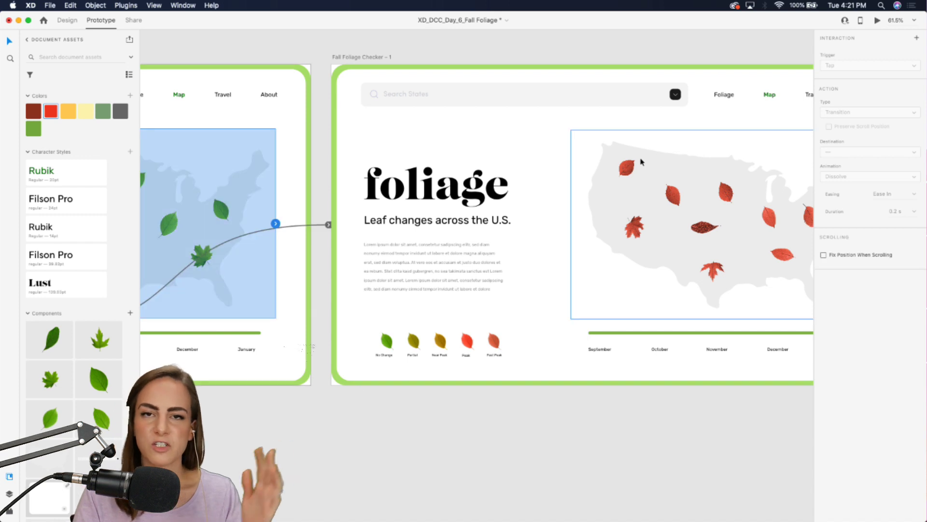
Preview the prototype, test the slider handle in both directions, and save the document
click(878, 20)
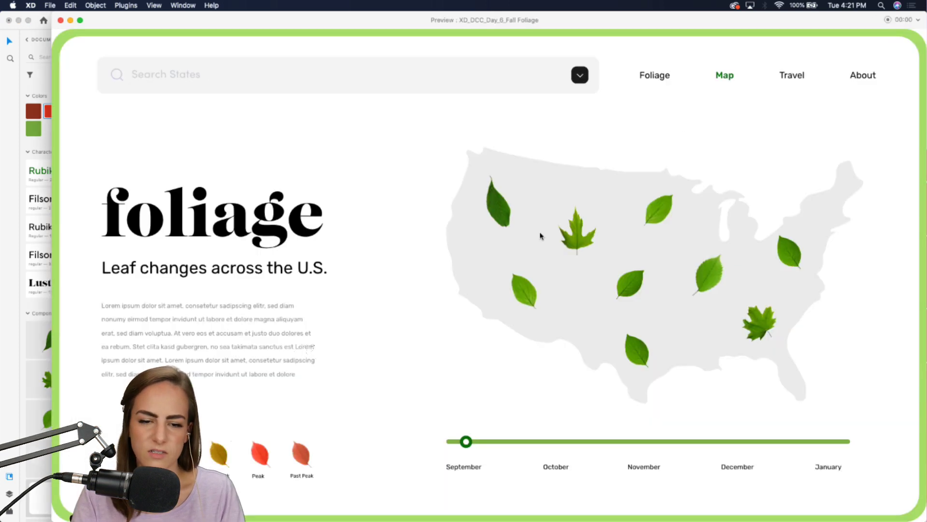
drag(466, 443, 424, 454)
click(62, 19)
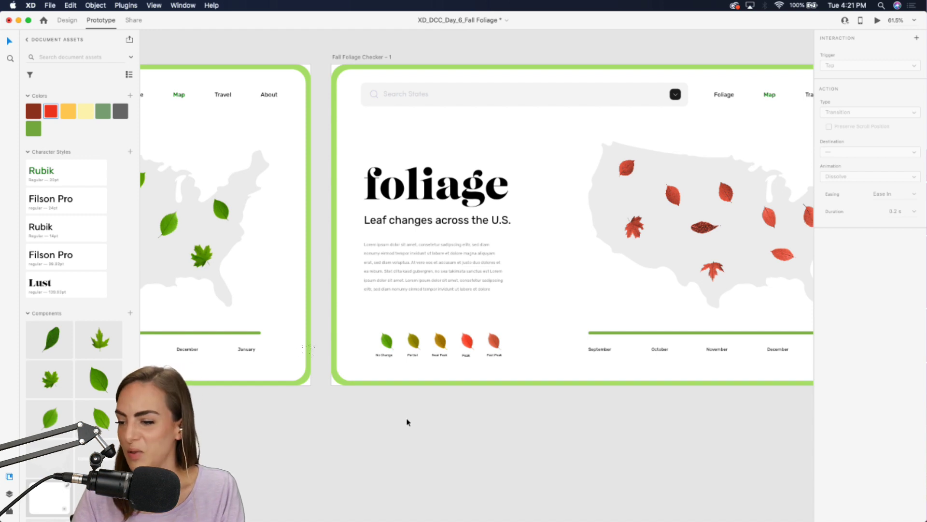
key(super+s)
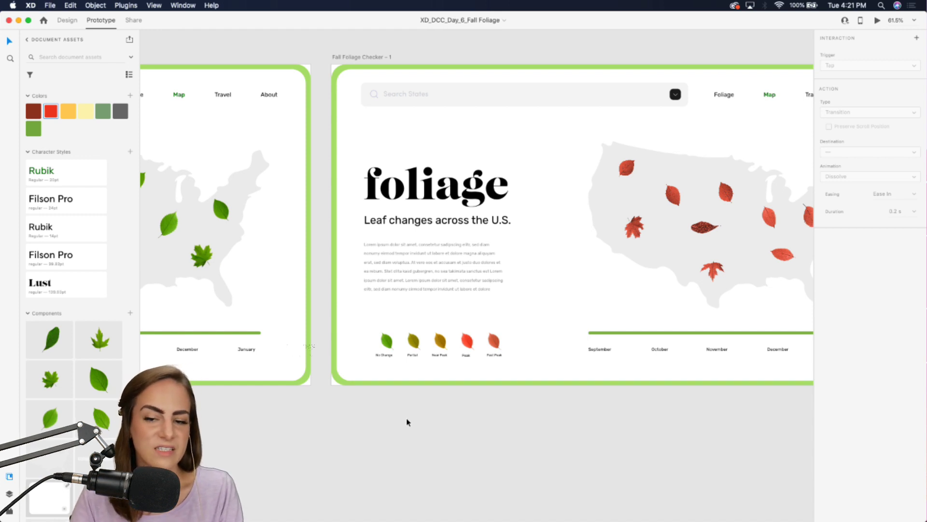
Record a video of the prototype preview, cancel saving it, and close the preview
scroll(407, 422, down, 5)
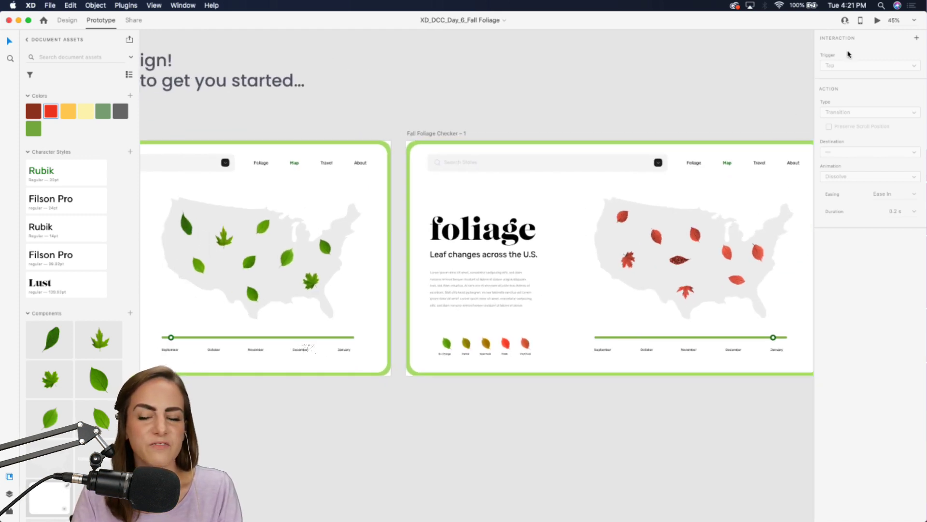
click(878, 21)
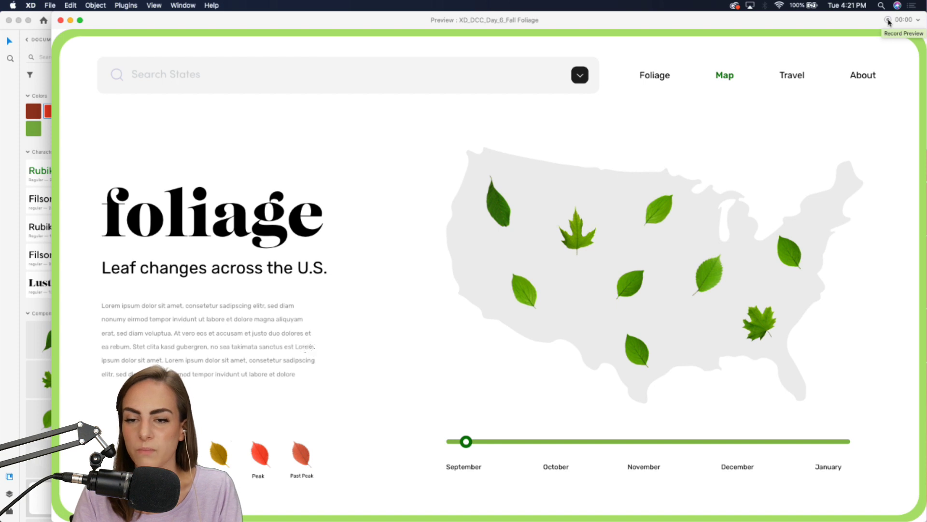
click(889, 22)
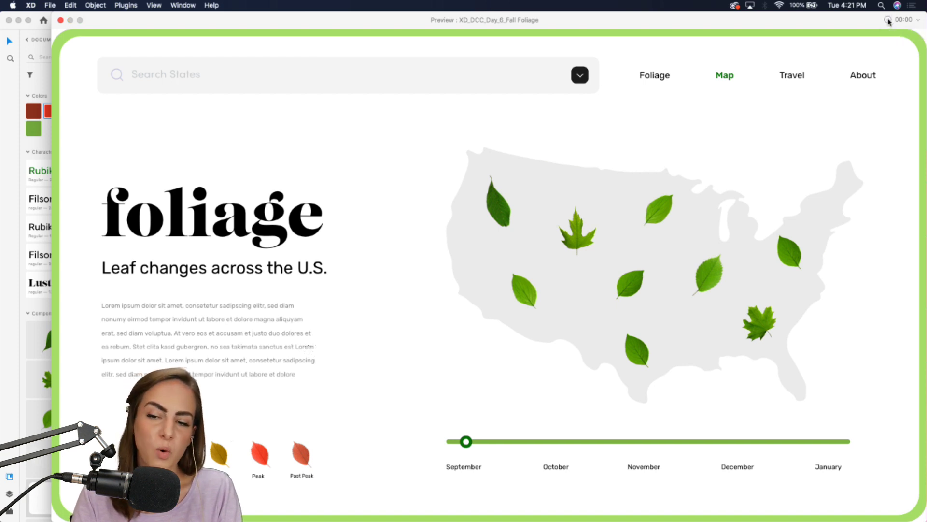
click(463, 433)
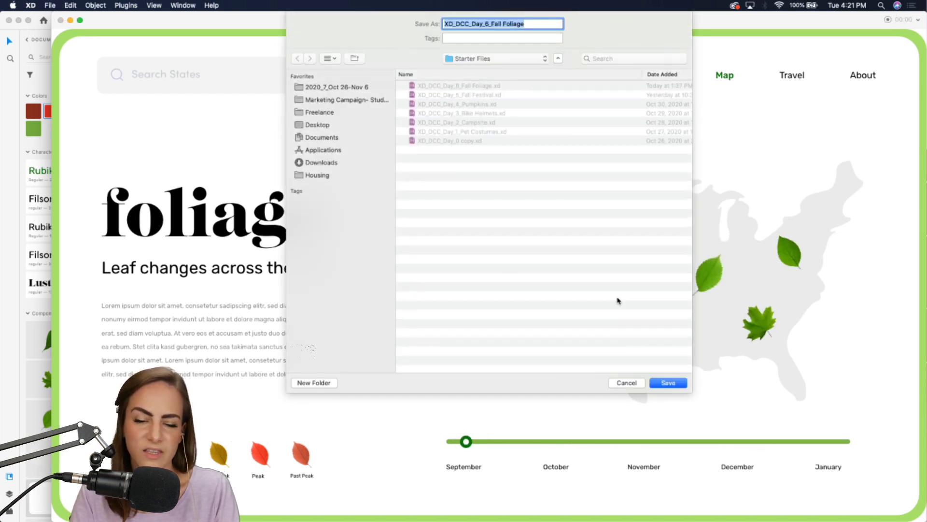
click(626, 381)
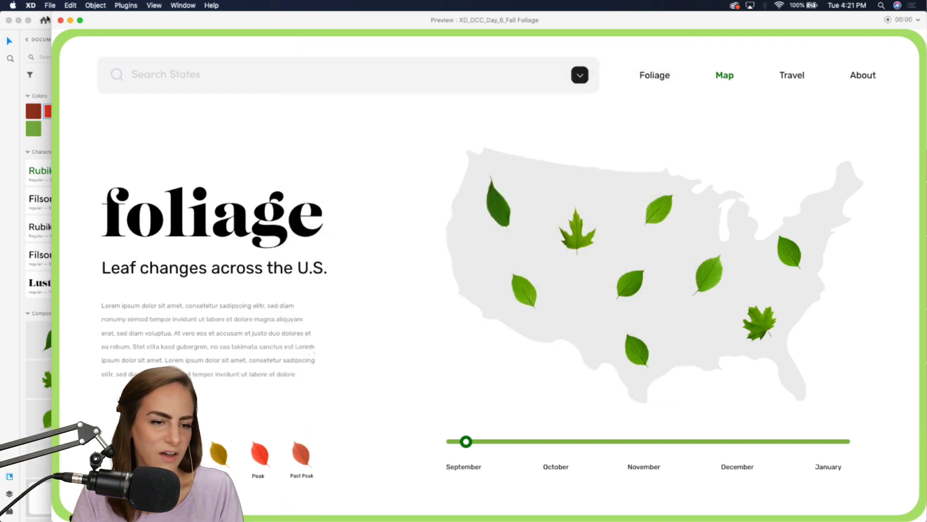
click(60, 21)
Look at the document's export options, including Batch, and leave without exporting
scroll(612, 262, up, 3)
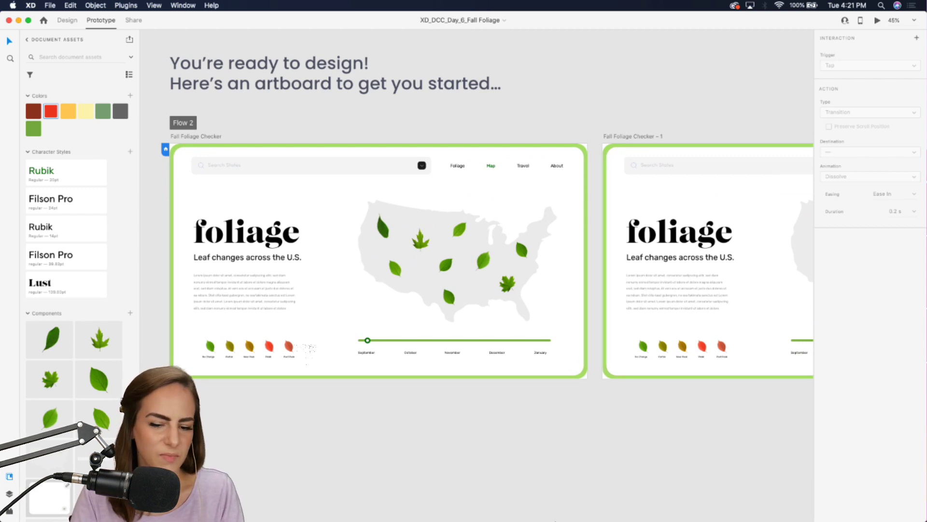
click(50, 5)
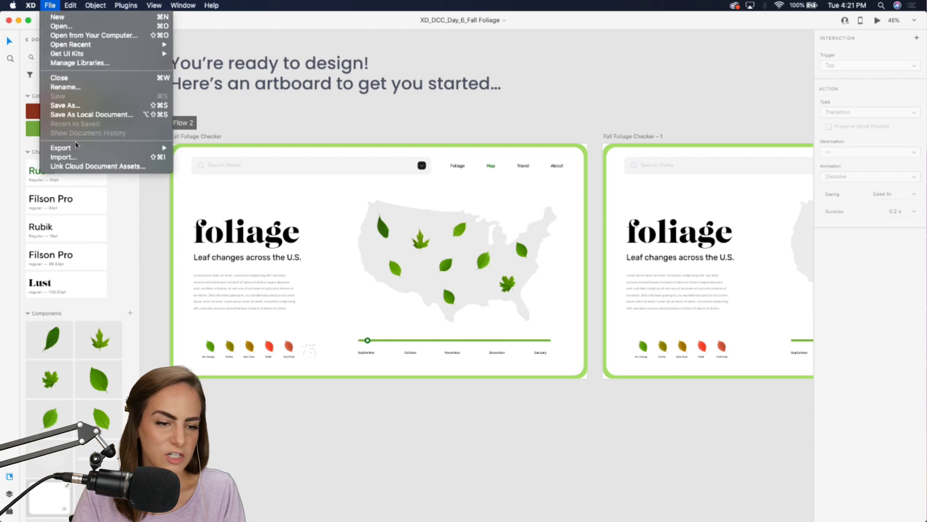
mouse_move(74, 147)
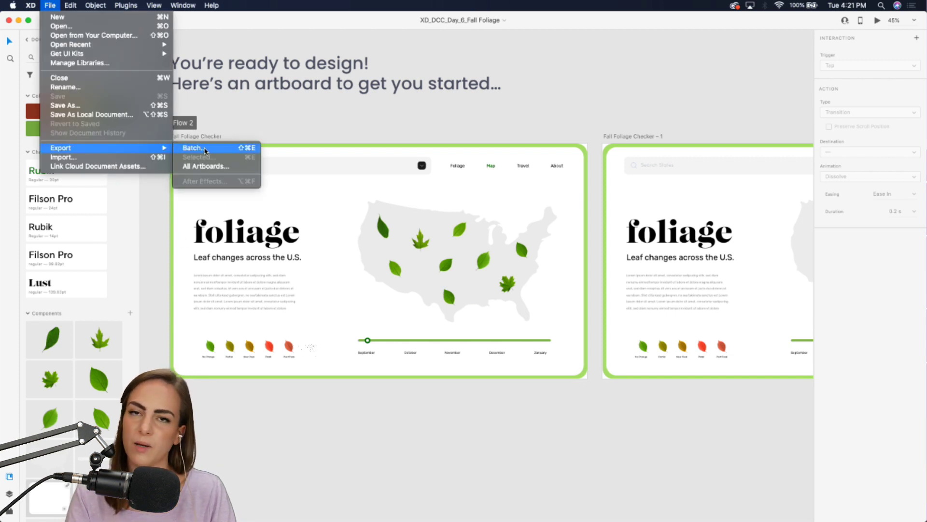
click(345, 447)
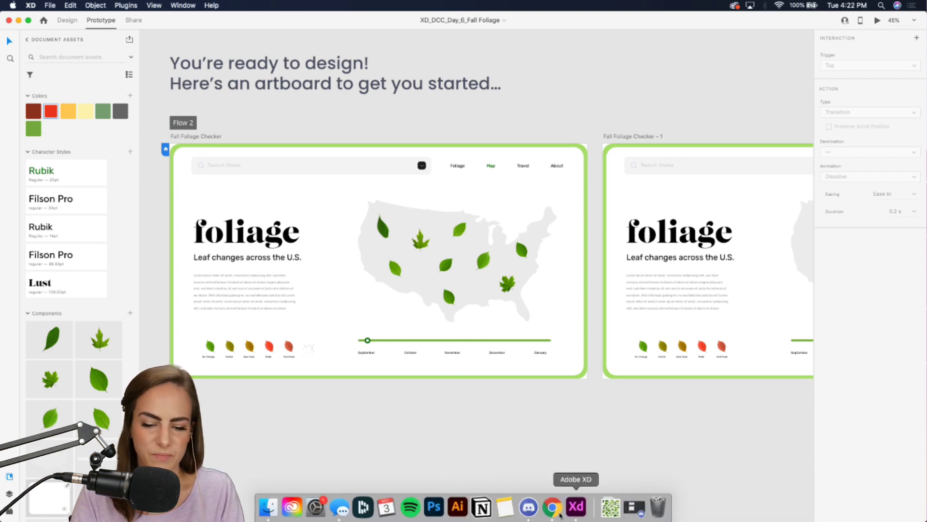
Switch to Chrome, open the Behance project Adobe XD Daily Creative Challenge June 8-19 for editing, and review its tags in the settings without updating
click(552, 507)
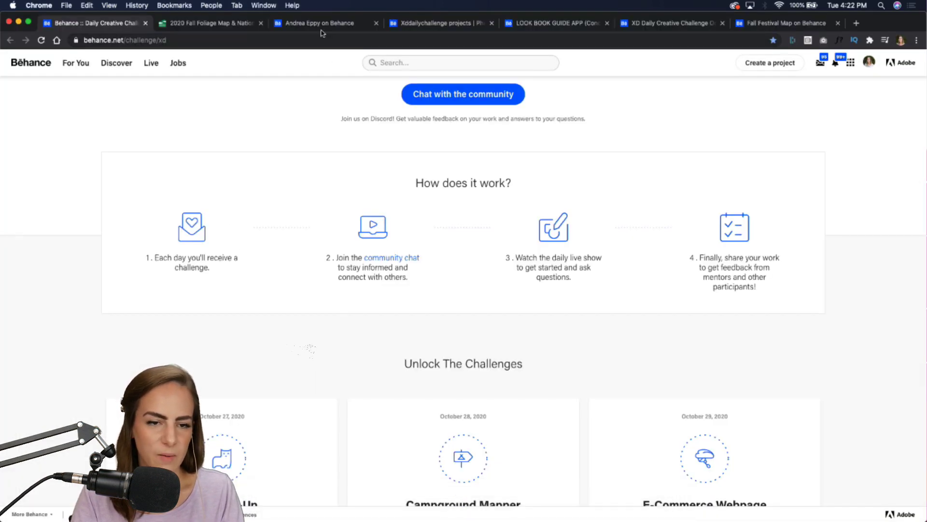
click(300, 29)
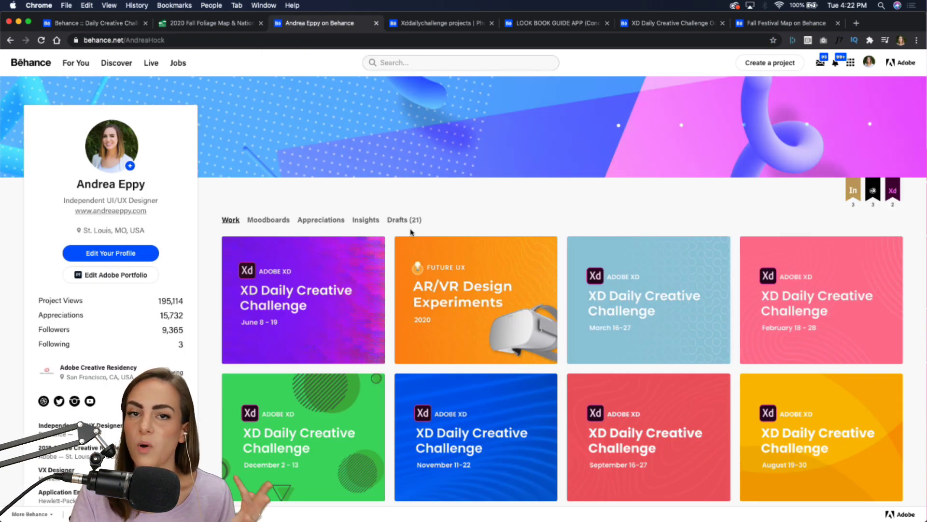
click(240, 251)
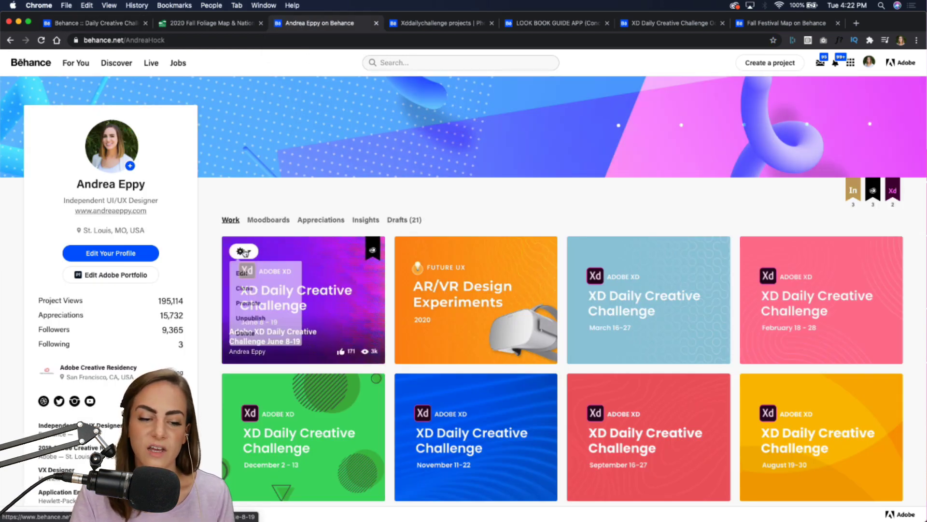
click(243, 275)
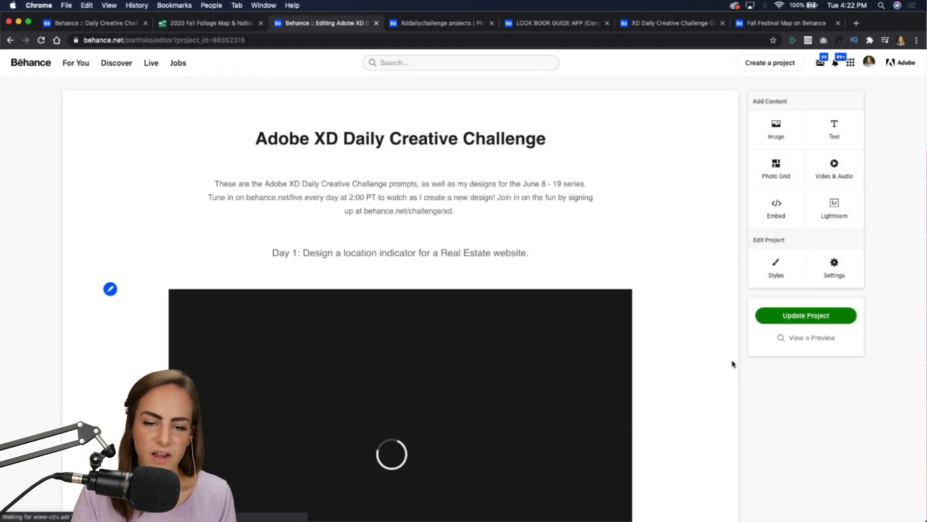
click(844, 272)
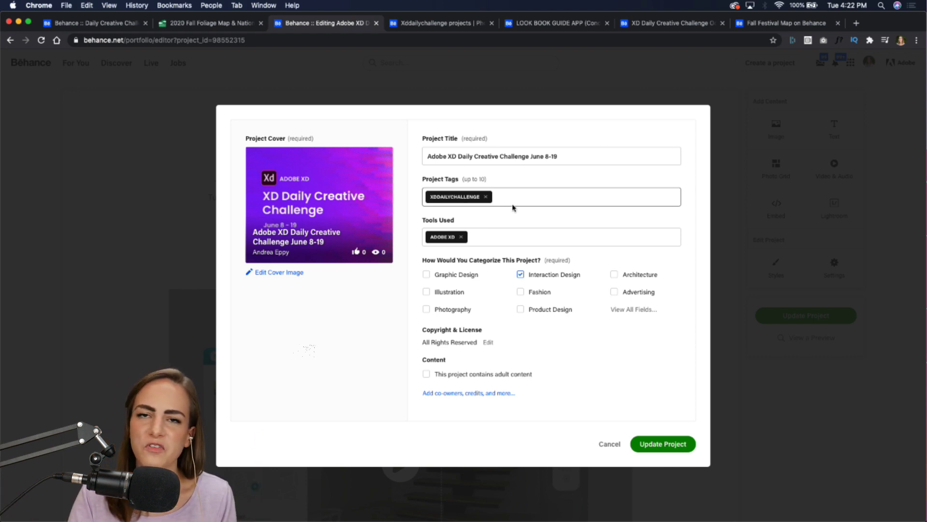
click(607, 444)
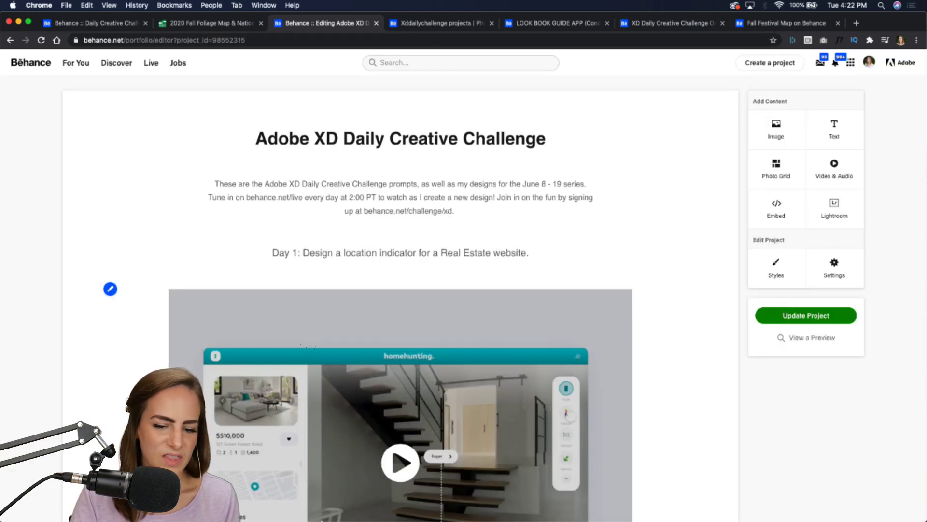
Leave the Behance project editor and switch to Discord, enlarging its window to fill the screen
click(9, 40)
mouse_move(576, 520)
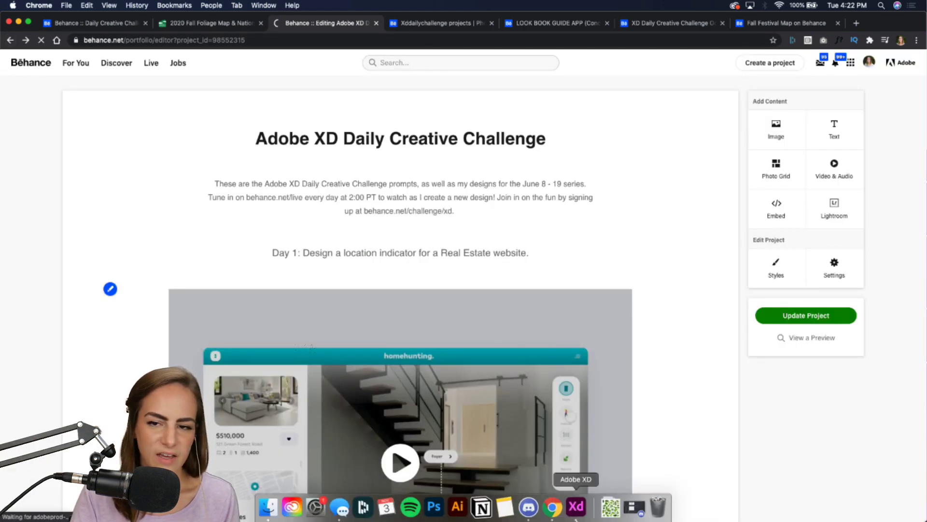
click(531, 512)
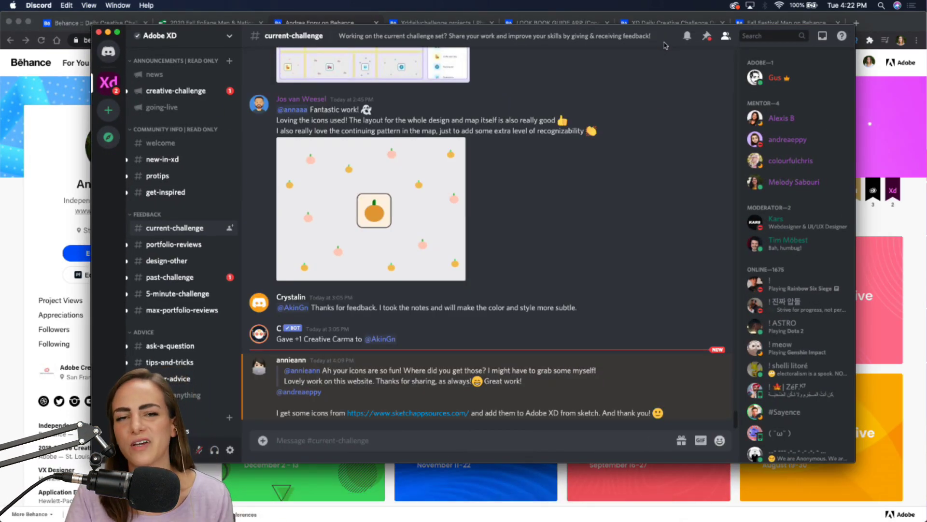
drag(670, 42, 568, 28)
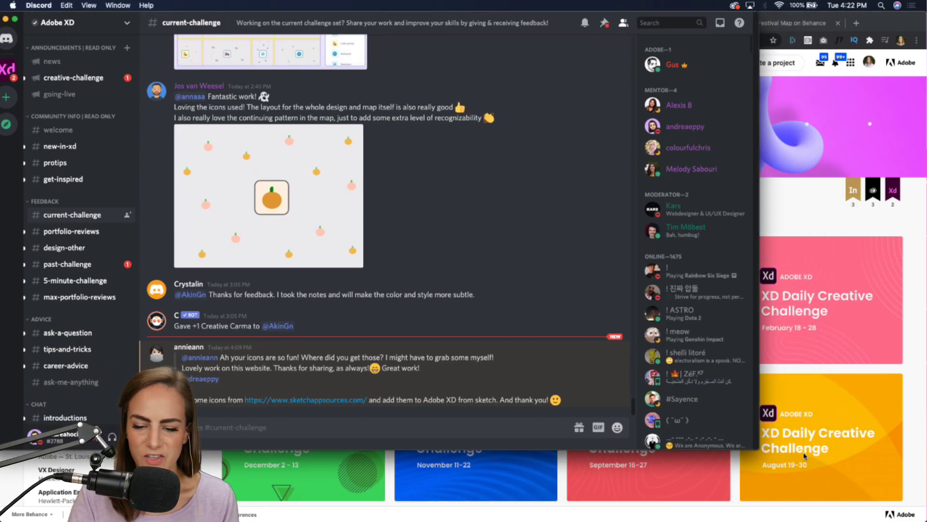
drag(762, 451, 924, 520)
Look back through the current-challenge channel for designs that participants have shared
scroll(544, 354, up, 20)
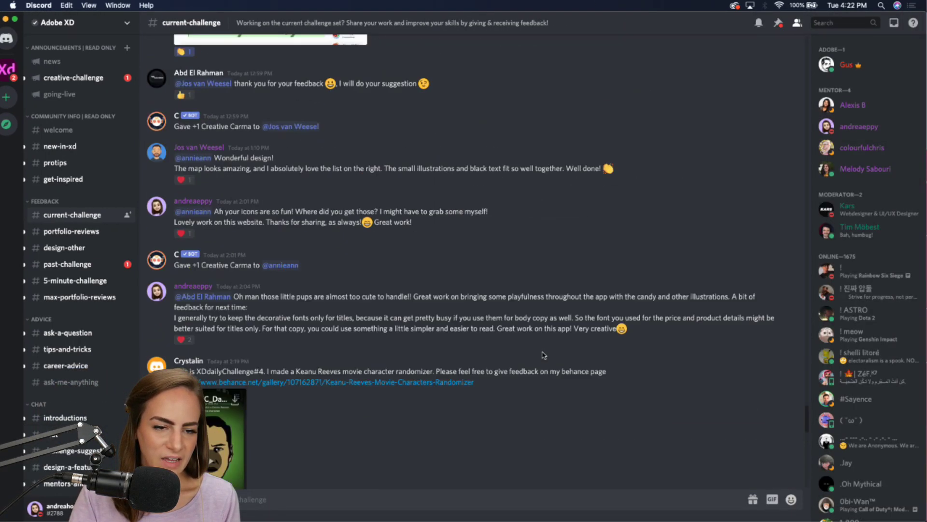
scroll(544, 355, up, 20)
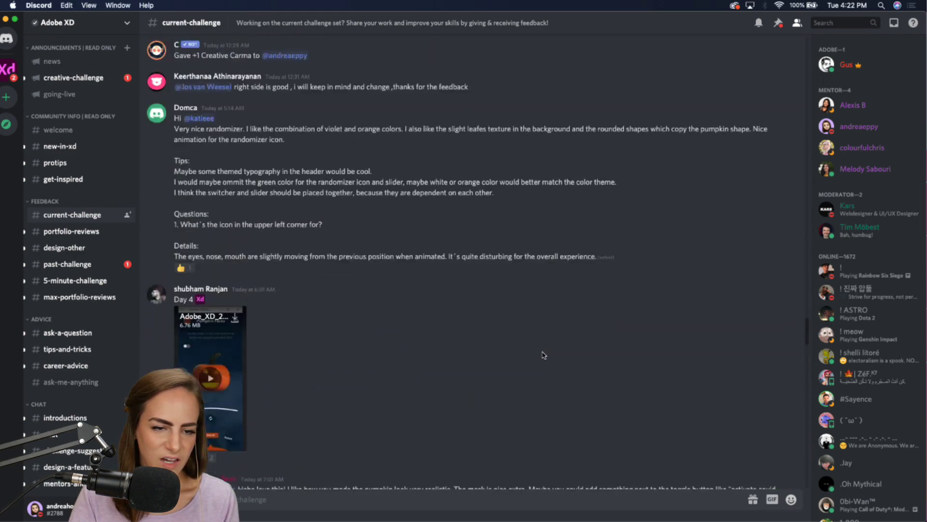
scroll(543, 354, up, 20)
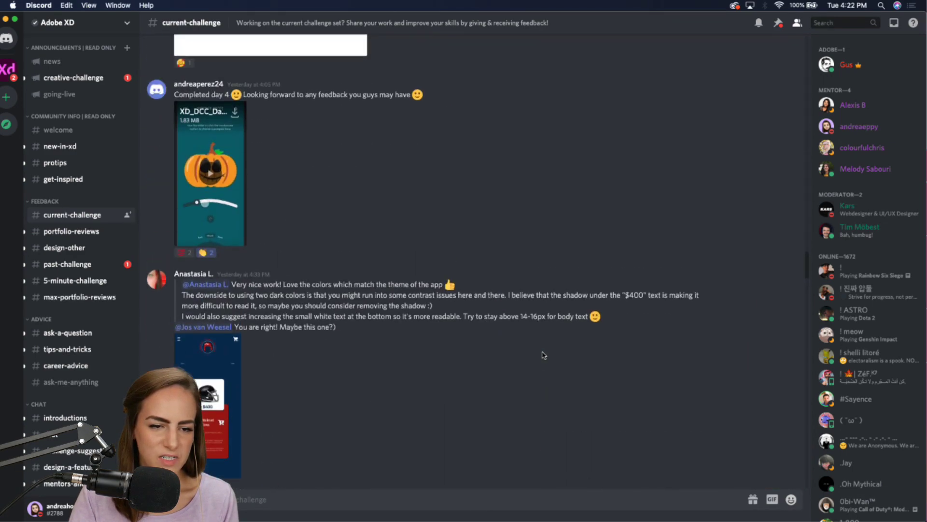
scroll(544, 355, up, 3)
scroll(542, 356, down, 4)
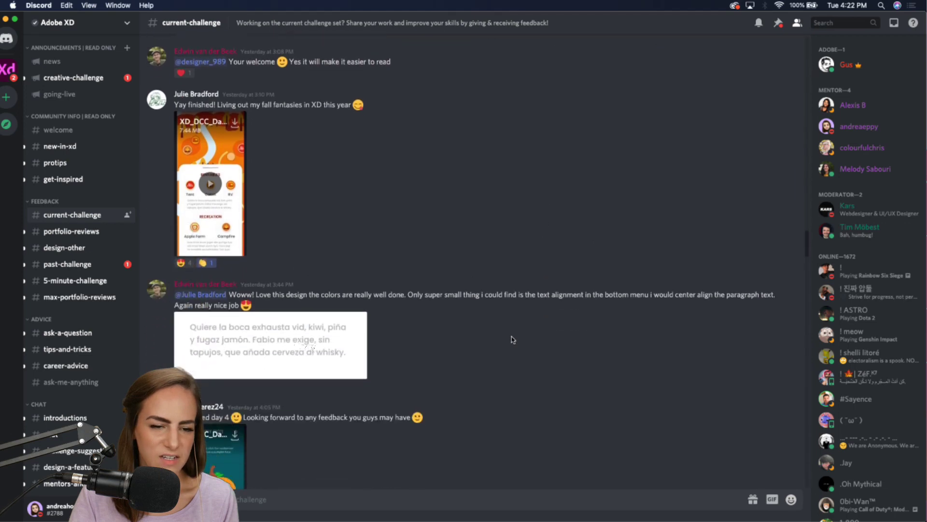
Watch the XD_DCC_Day_2_Campsite.mp4 video in full screen, replay it from the start, and return to Chrome
click(210, 184)
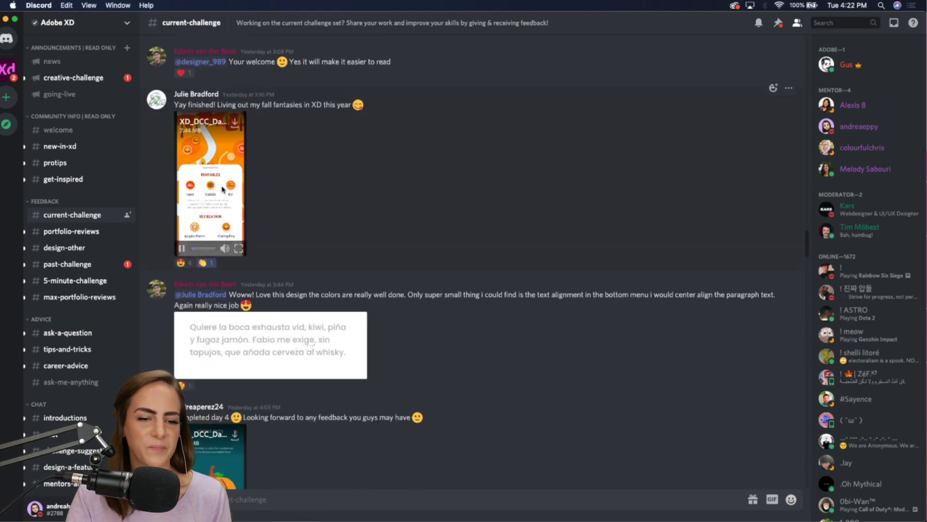
click(238, 249)
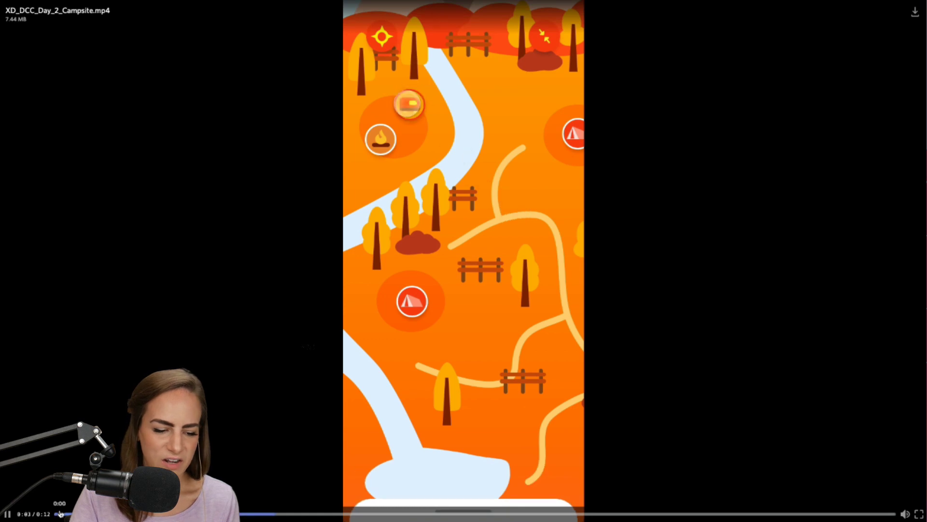
click(59, 513)
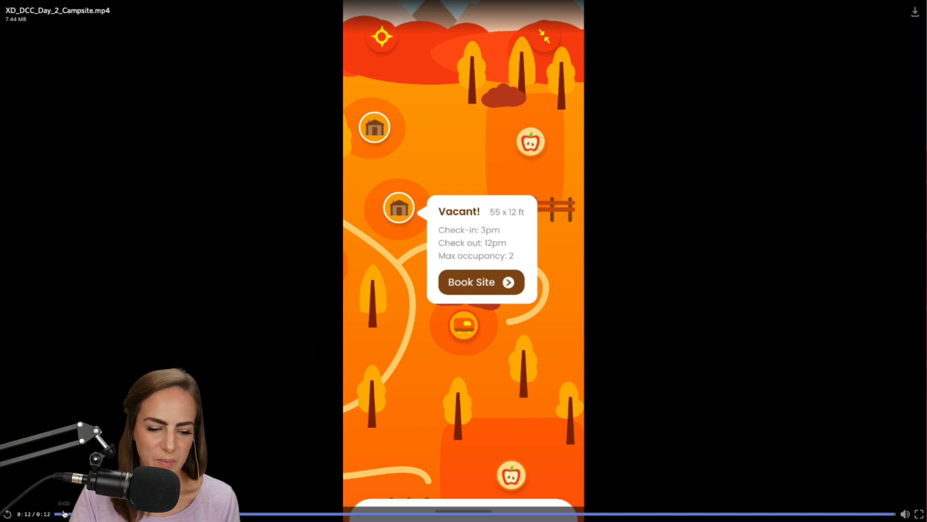
click(64, 512)
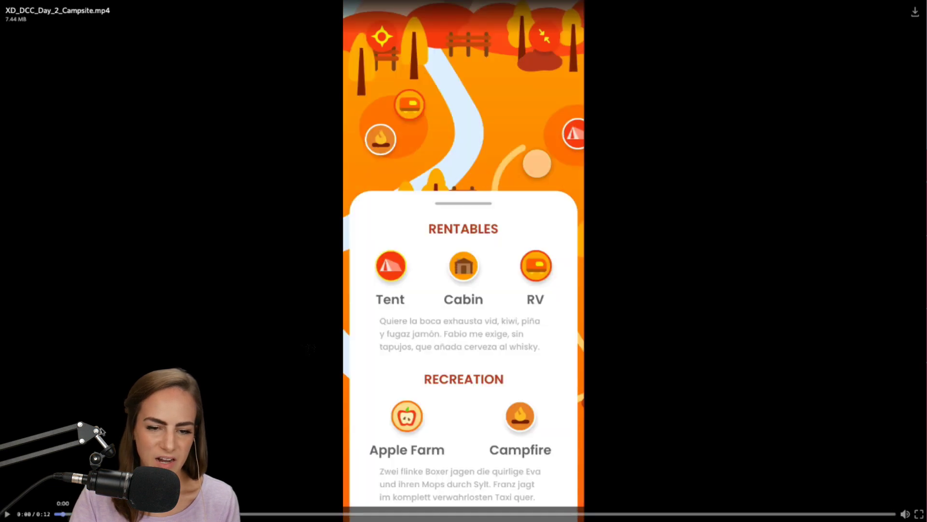
click(7, 514)
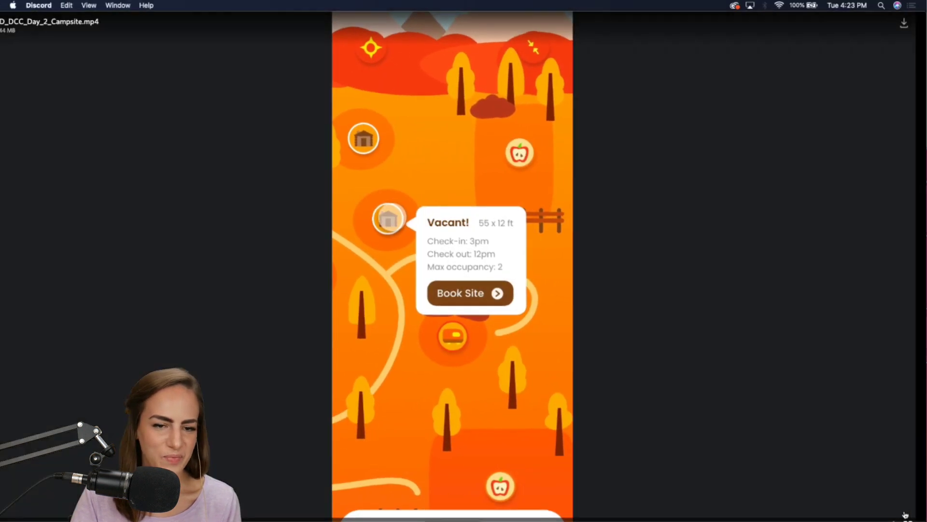
click(315, 247)
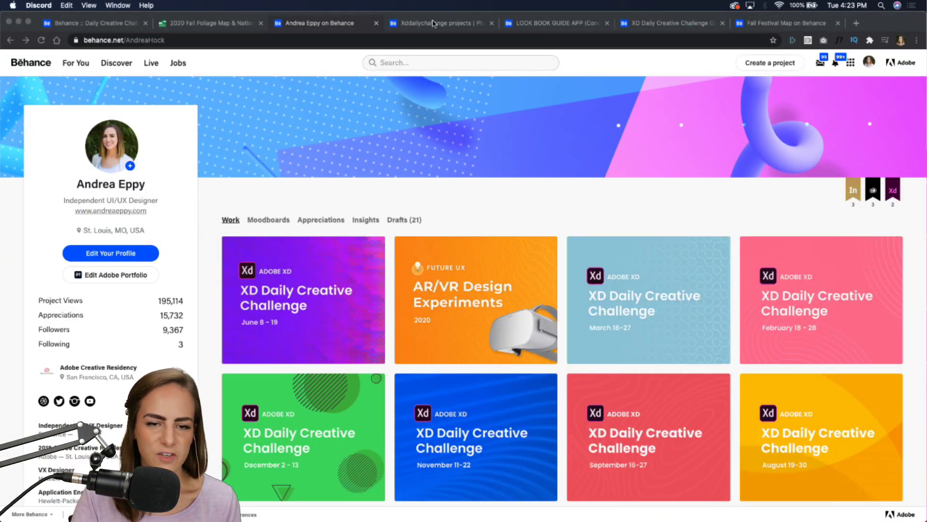
Check the xddailychallenge search results on Behance and examine the LOOK BOOK GUIDE APP (Concept) project down to its video
click(434, 24)
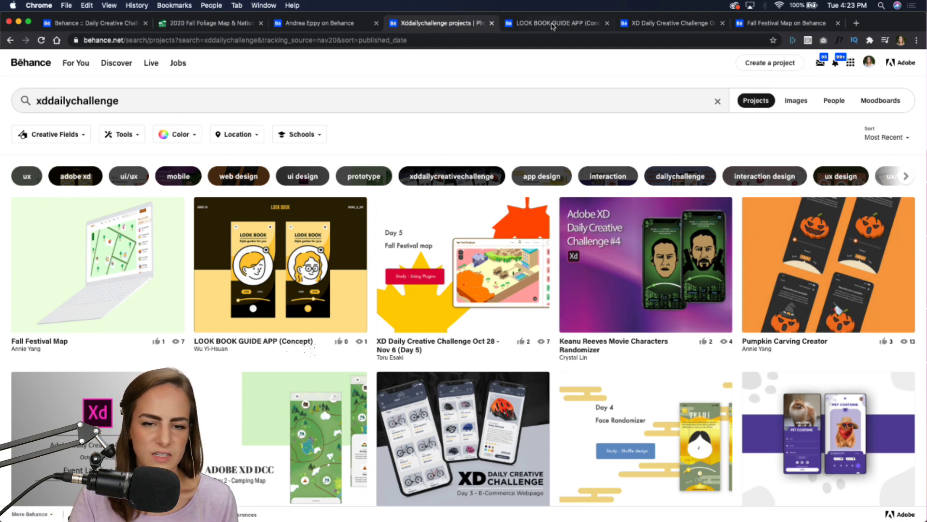
click(553, 28)
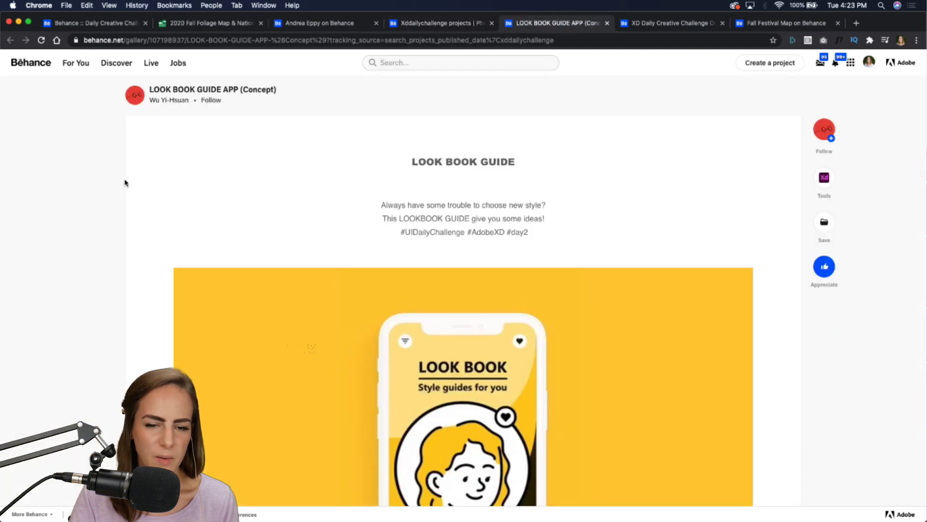
scroll(124, 183, down, 1)
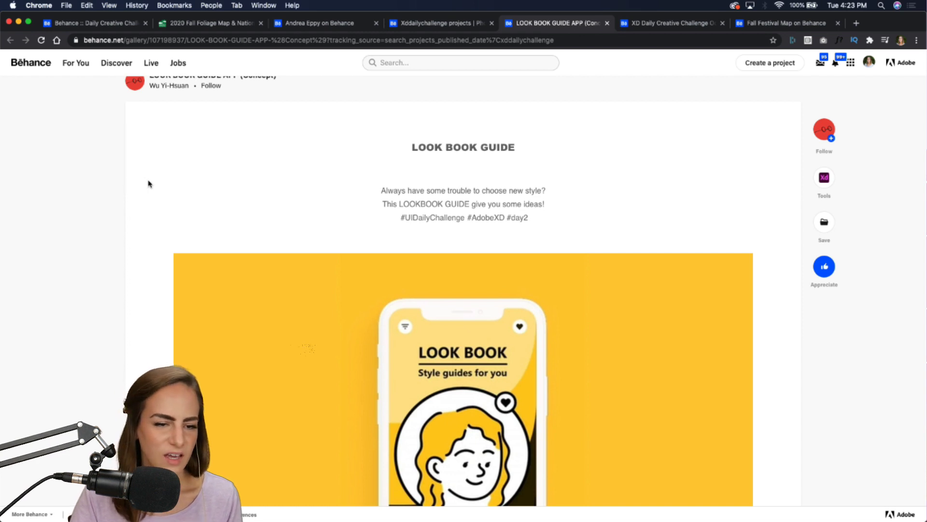
scroll(149, 184, up, 1)
scroll(165, 124, down, 9)
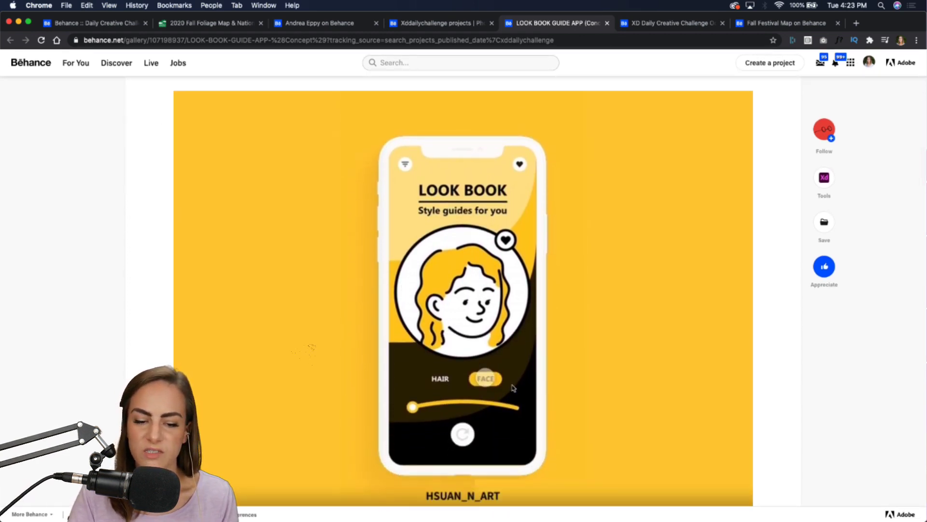
scroll(519, 390, down, 3)
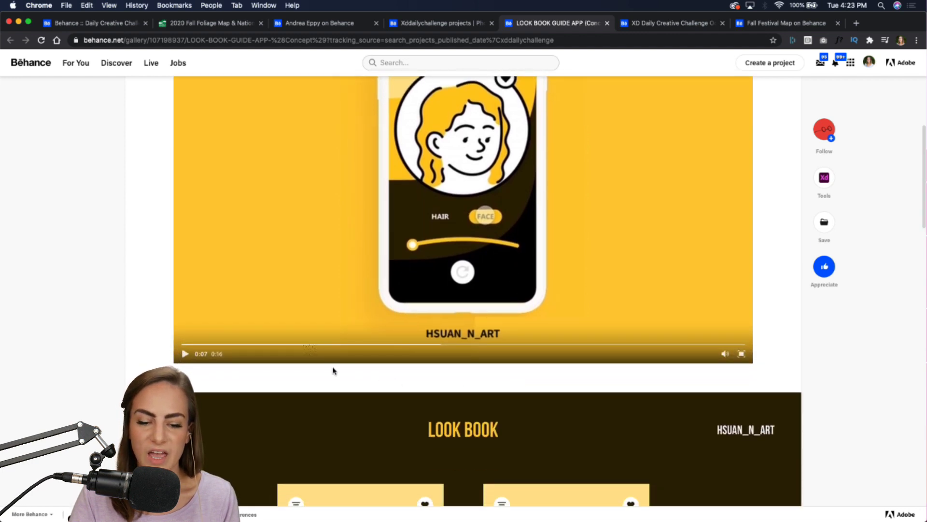
Watch the LOOK BOOK prototype video from the beginning in full screen and return to the start of the project
click(184, 344)
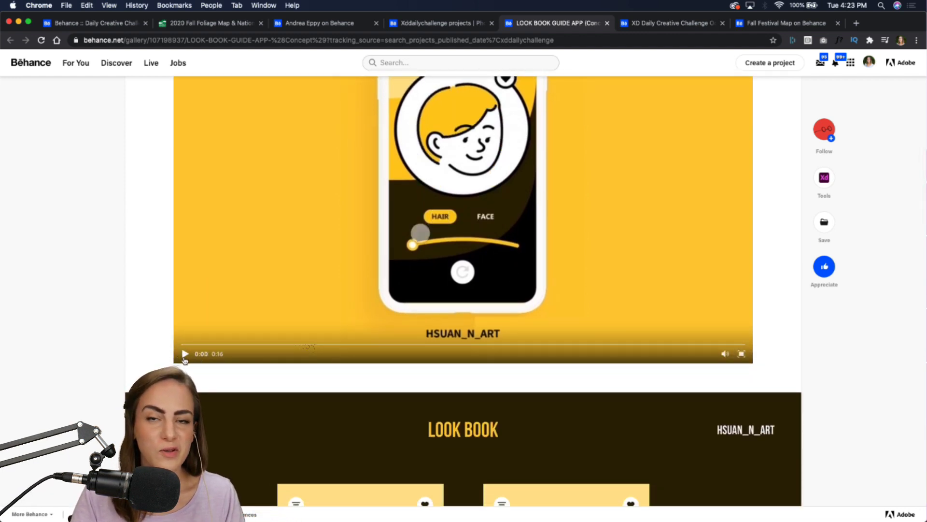
scroll(299, 353, up, 3)
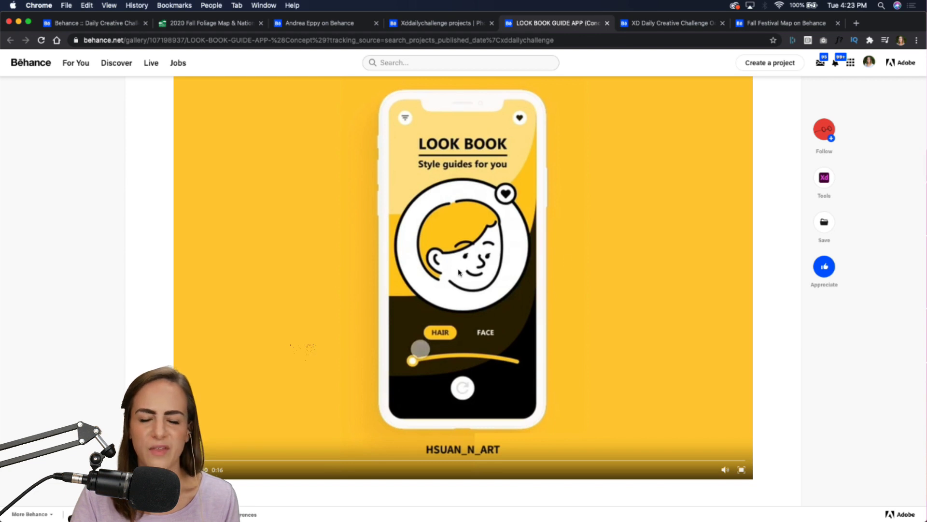
click(740, 469)
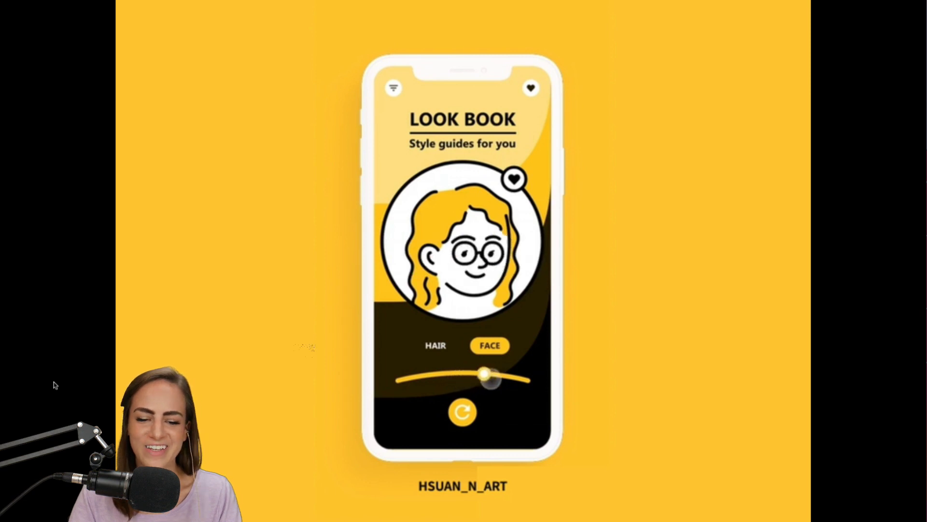
mouse_move(587, 377)
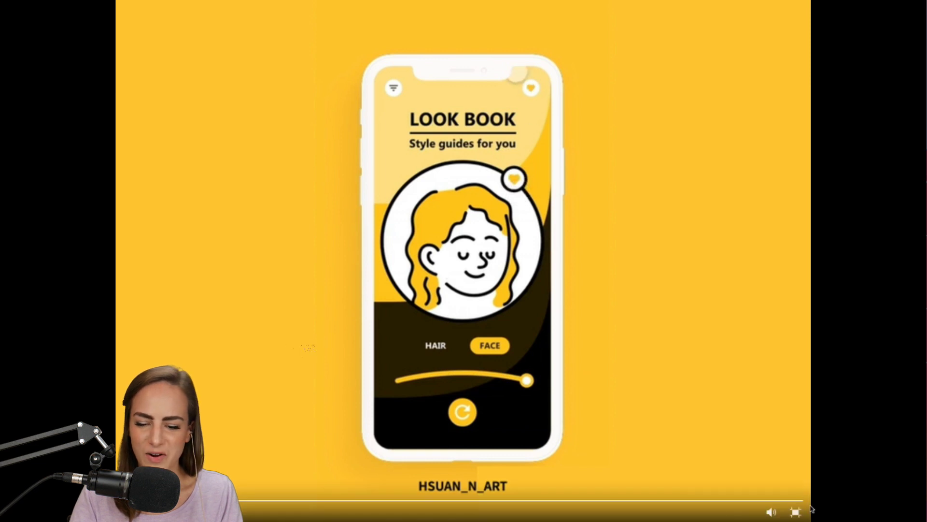
click(796, 512)
scroll(121, 323, down, 10)
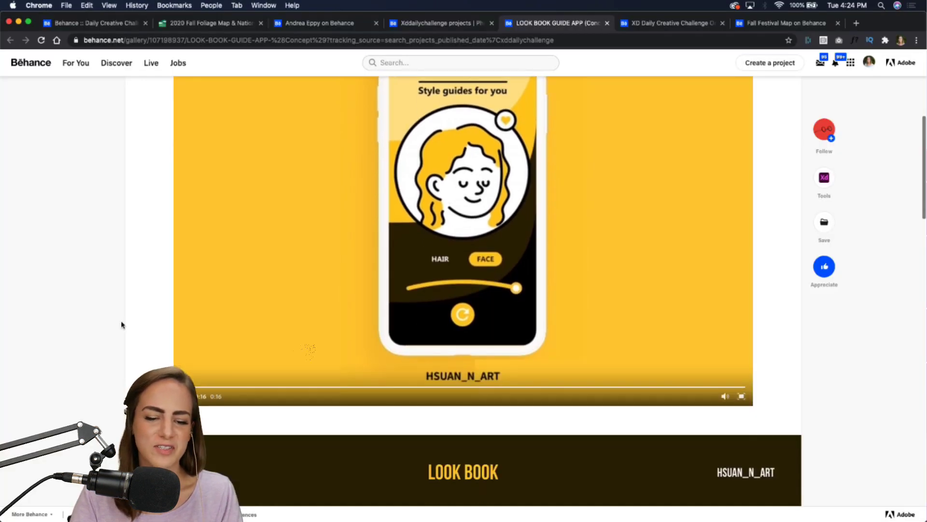
scroll(121, 325, up, 10)
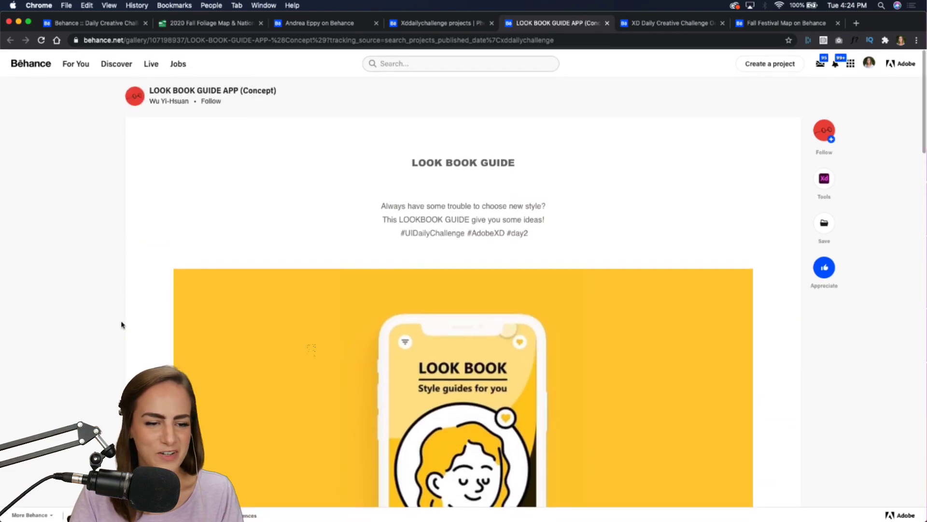
Review the XD Daily Creative Challenge Oct 28 - Nov 6 (Day 5) project and watch its Fall Festival map video in full screen
click(665, 24)
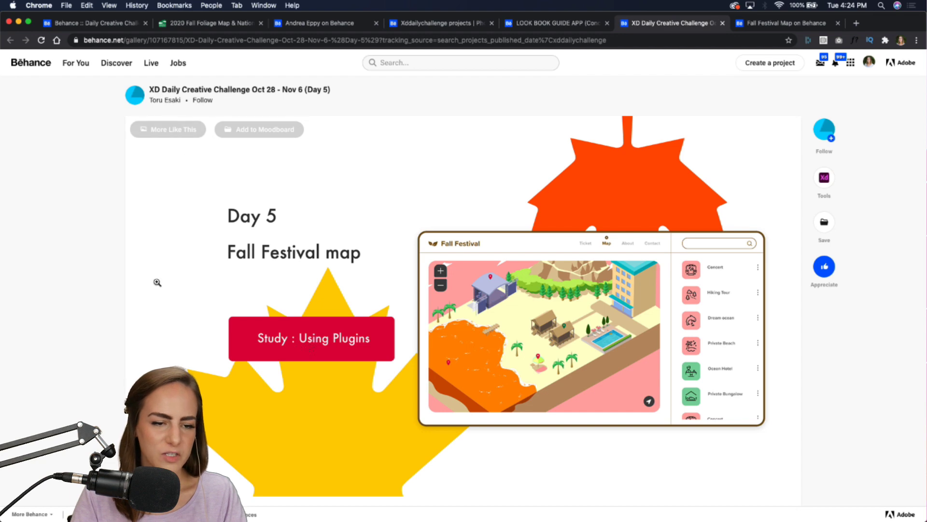
scroll(157, 282, down, 15)
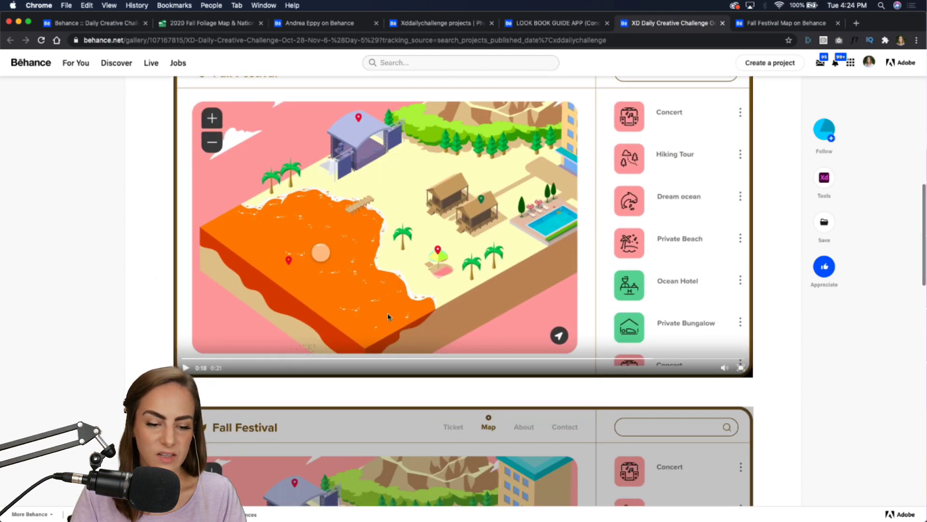
click(212, 358)
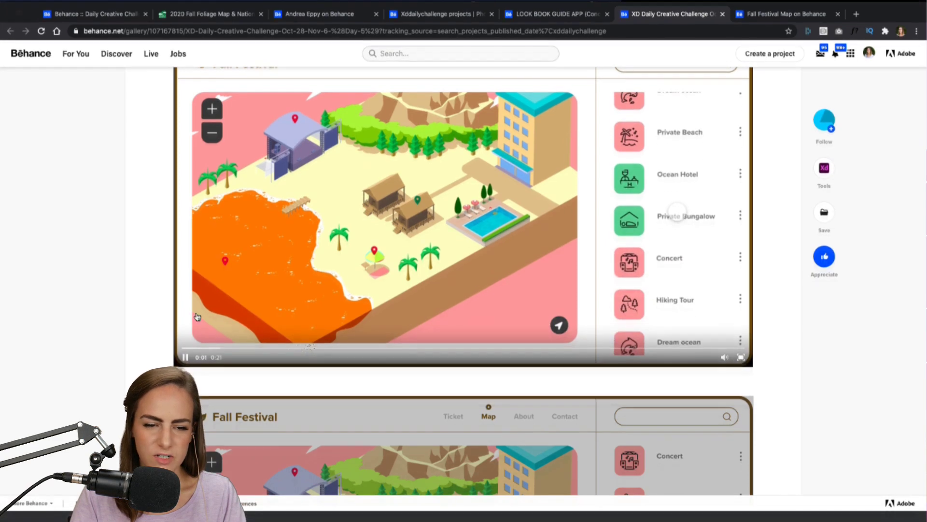
click(741, 367)
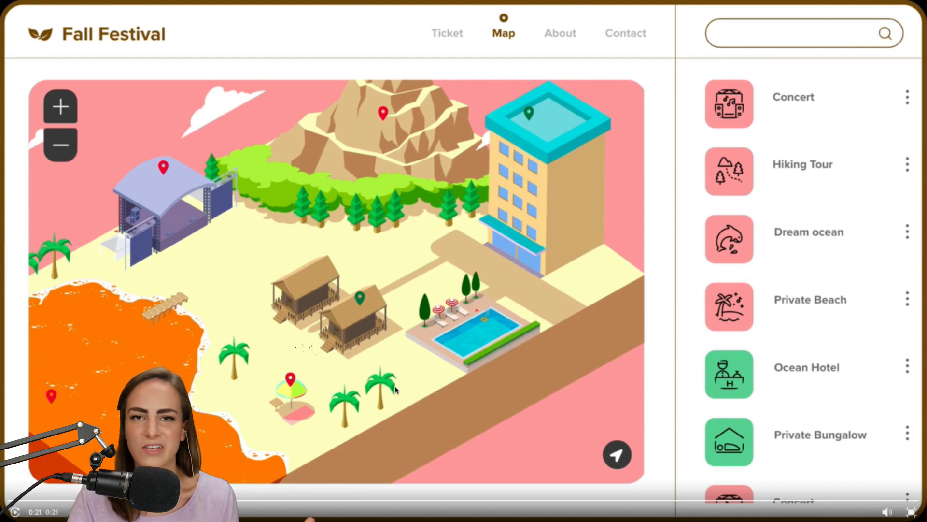
click(912, 511)
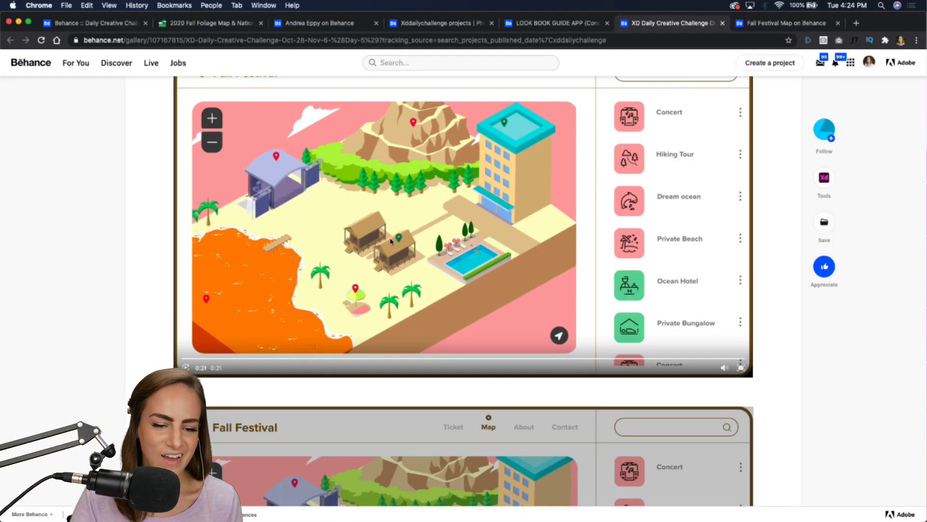
scroll(69, 255, up, 10)
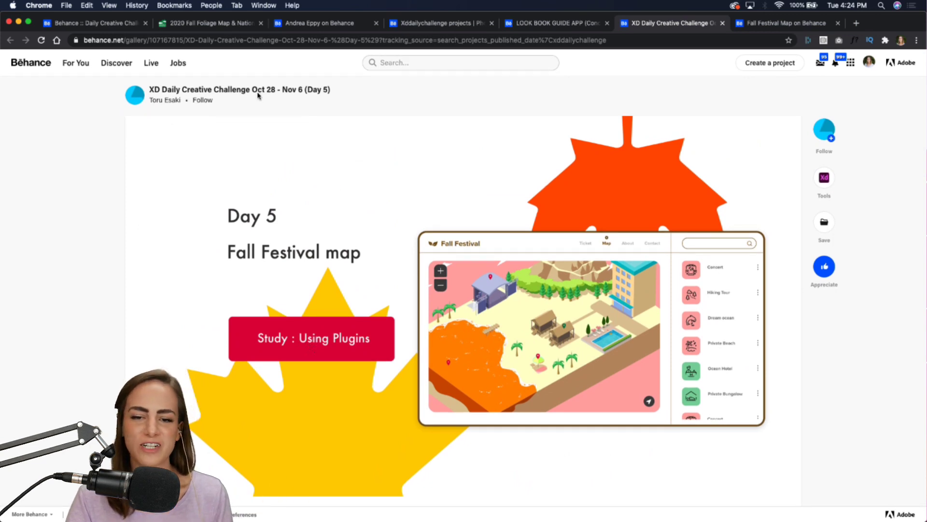
Review the Fall Festival Map project and watch its Fall Fair prototype video in full screen, replaying it once
click(783, 24)
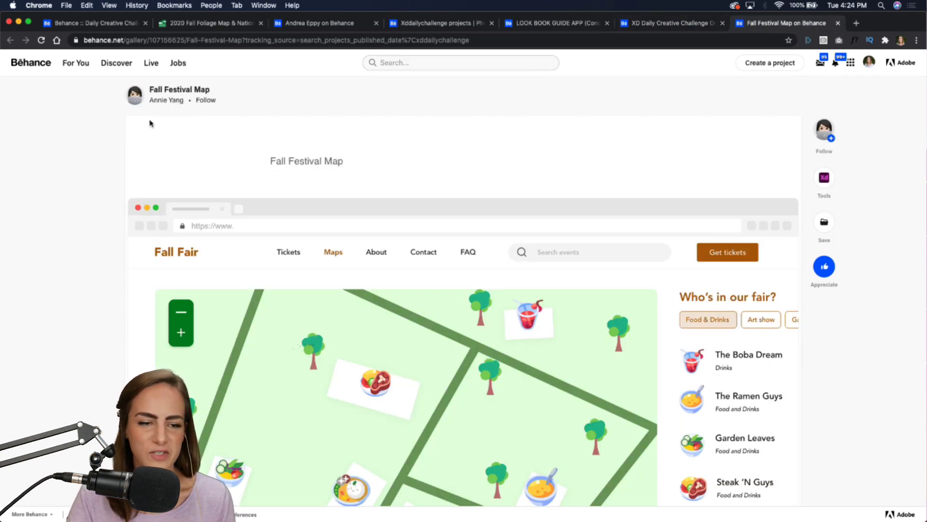
scroll(95, 225, down, 10)
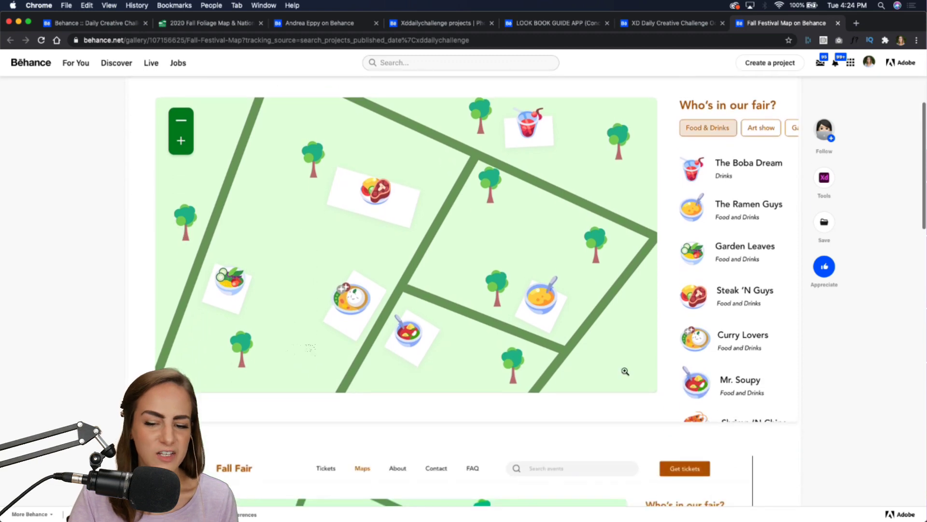
scroll(727, 395, down, 5)
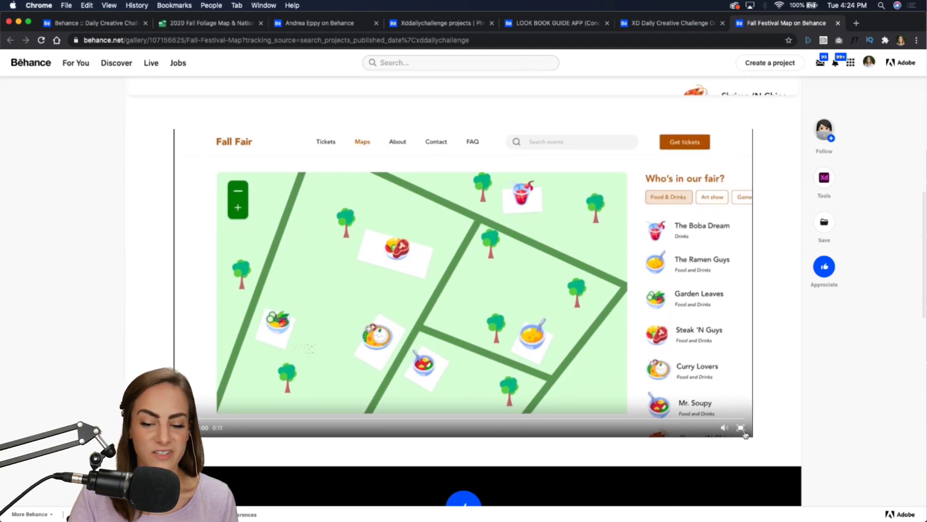
click(736, 416)
click(14, 498)
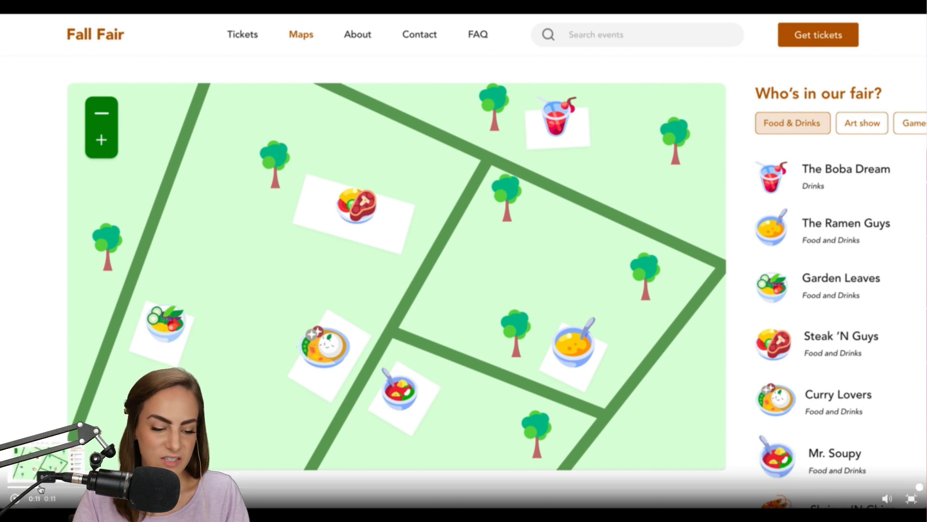
click(15, 498)
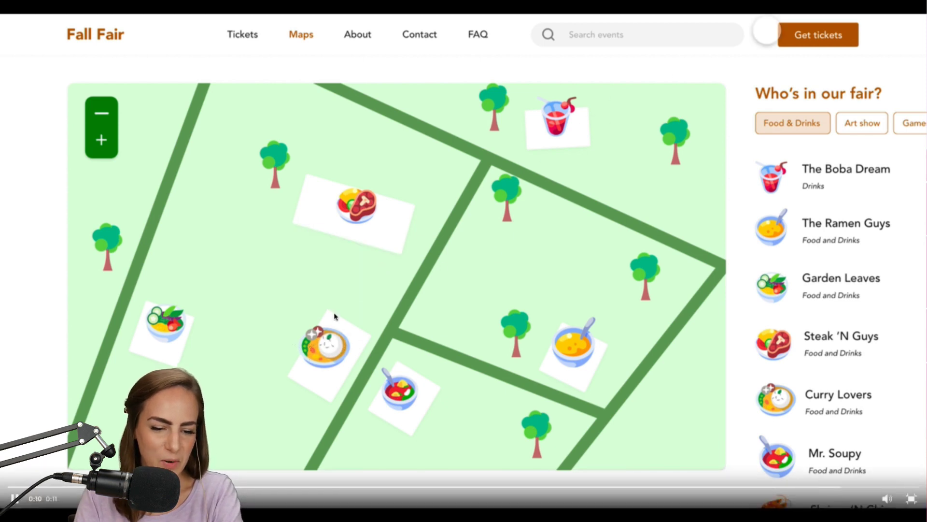
click(911, 500)
scroll(64, 368, up, 10)
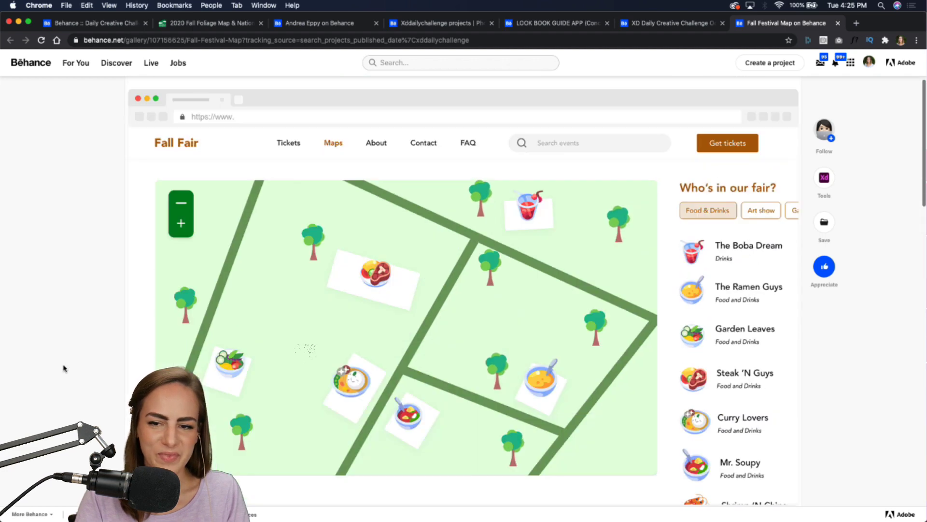